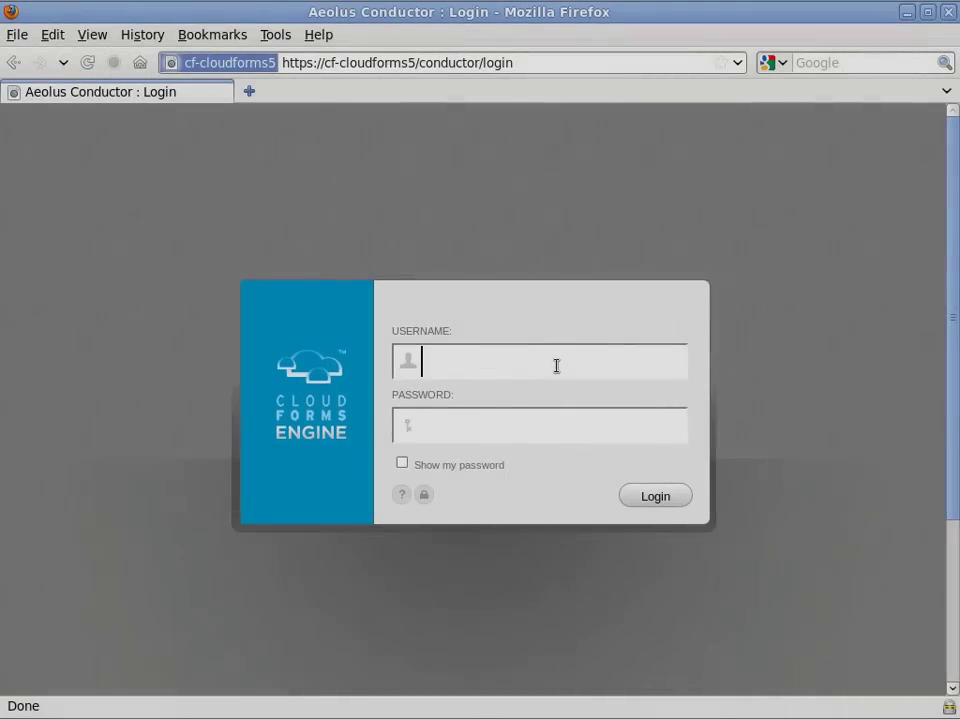
Log in to CloudForms Engine as admin with the account password.
text(admin)
key(Tab)
text(password)
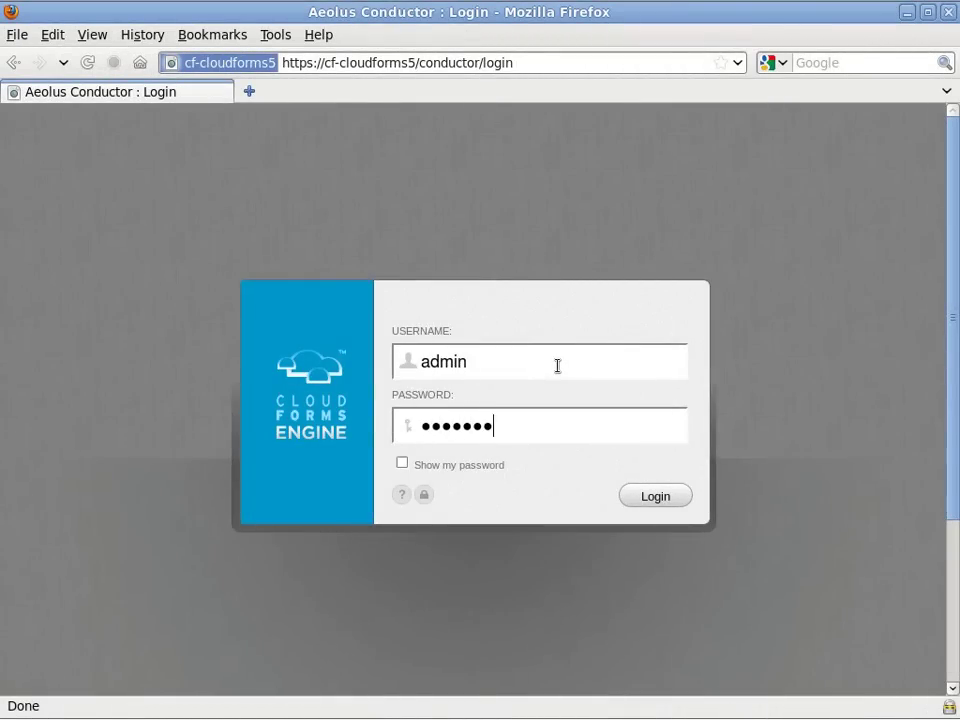
key(Return)
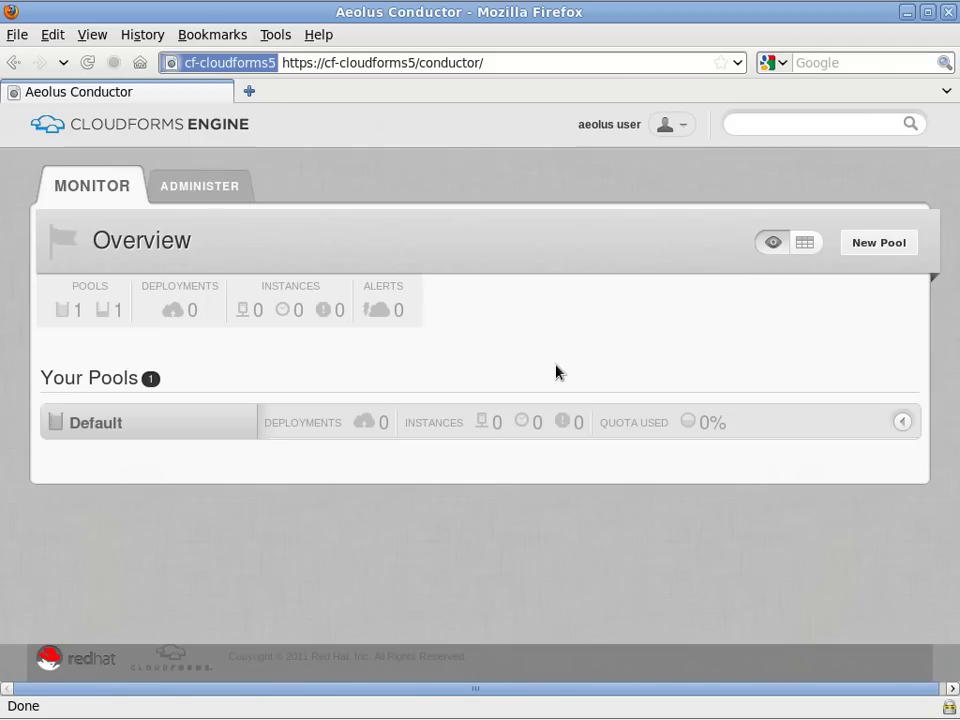
Go to the administration area's Providers page through the Control Panels menu.
click(226, 186)
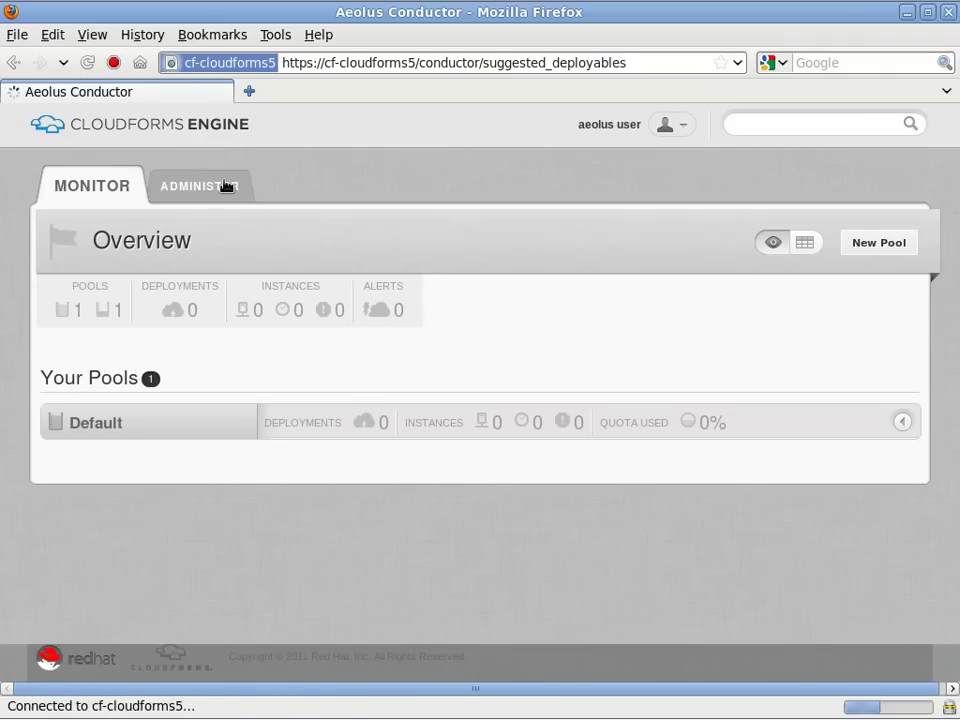
click(797, 184)
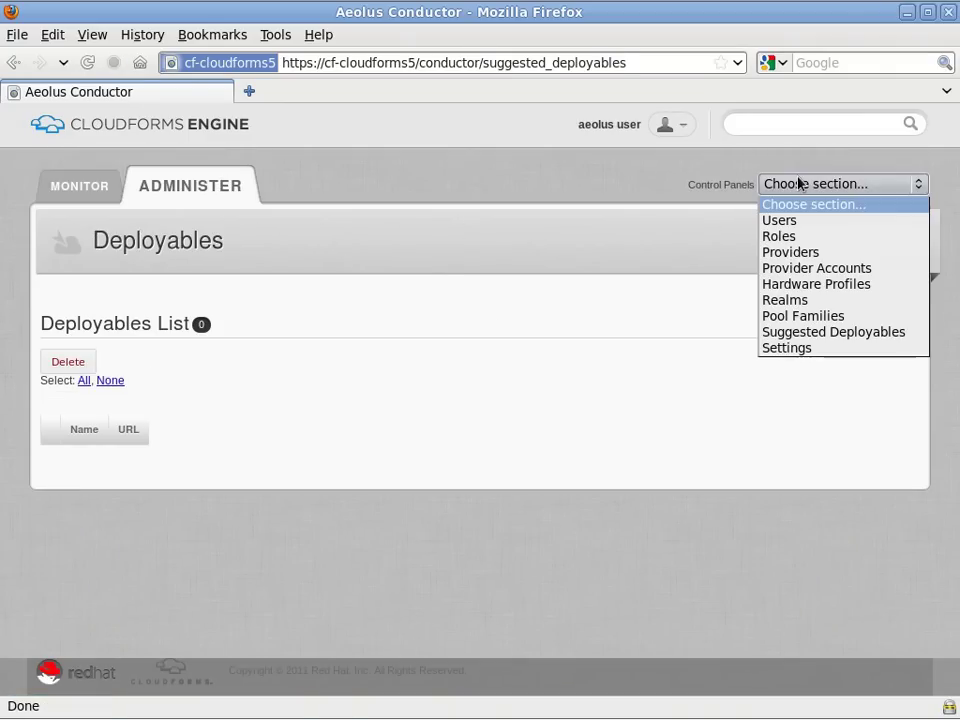
click(805, 256)
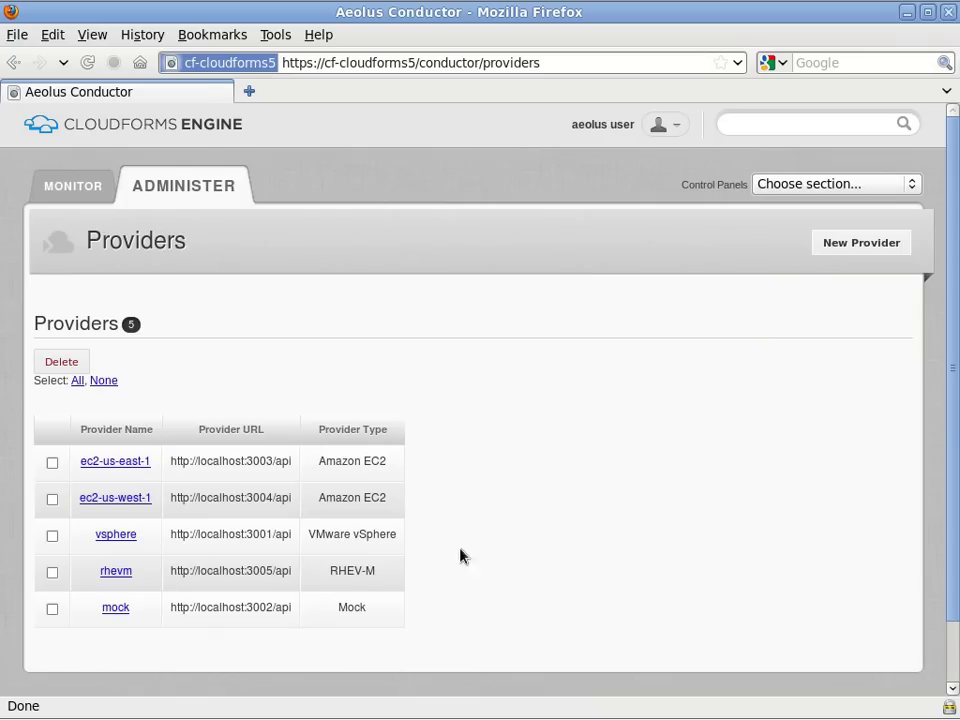
click(911, 186)
Create a new provider account for the rhevm provider.
click(803, 269)
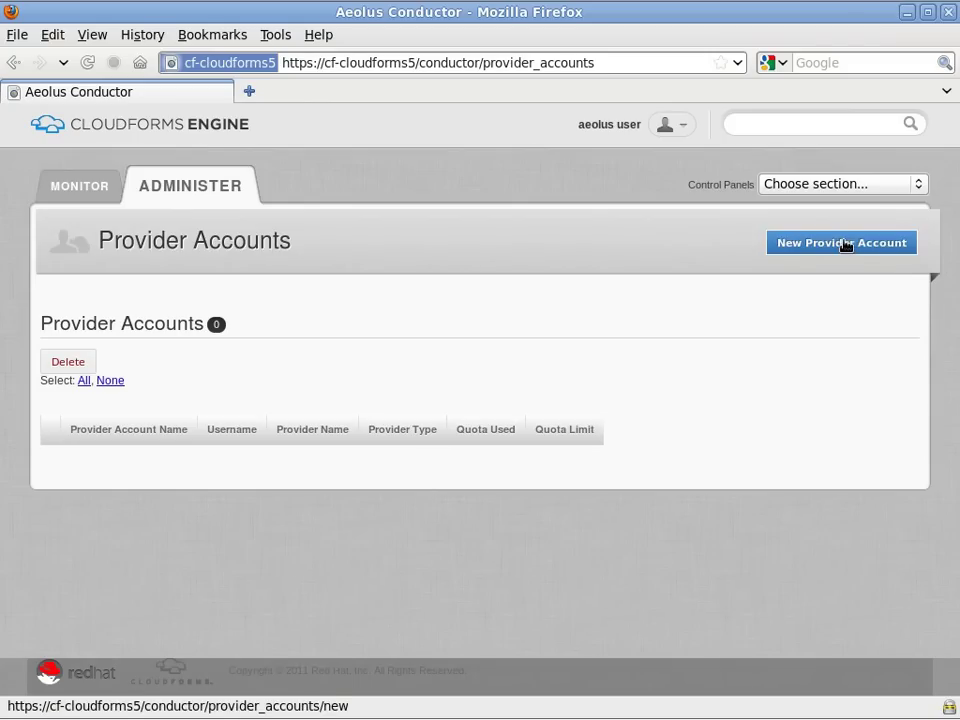
click(902, 244)
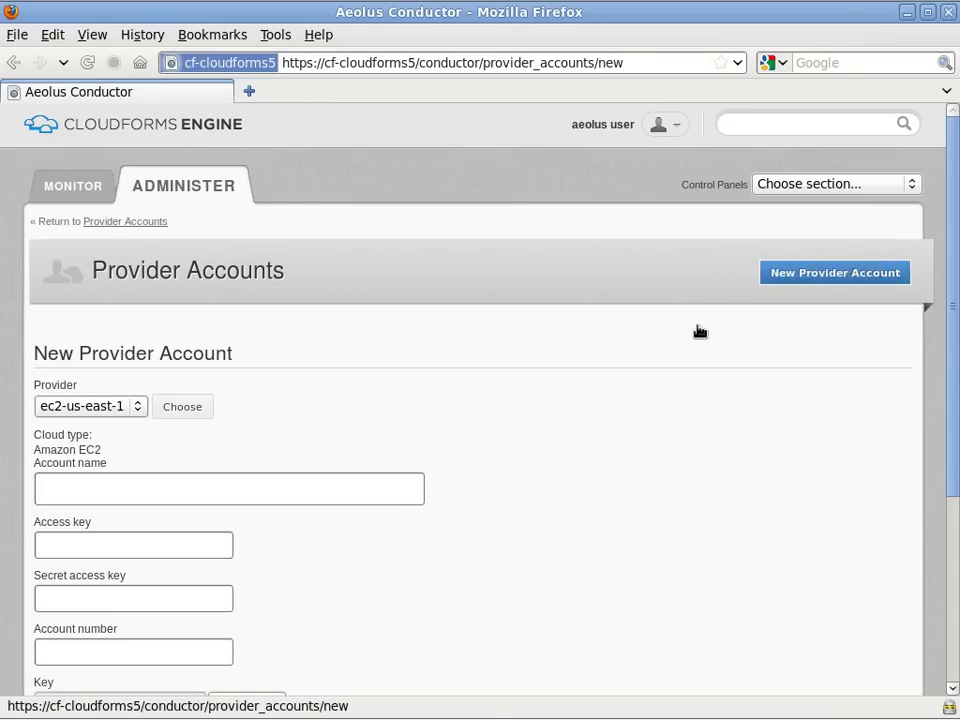
click(141, 407)
click(90, 476)
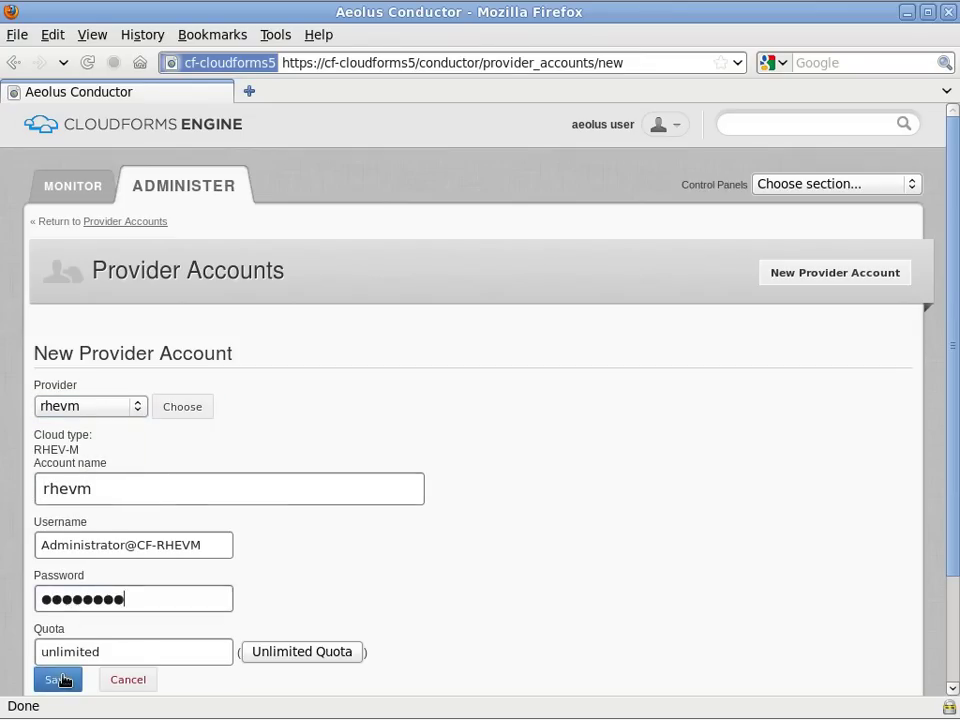
click(57, 680)
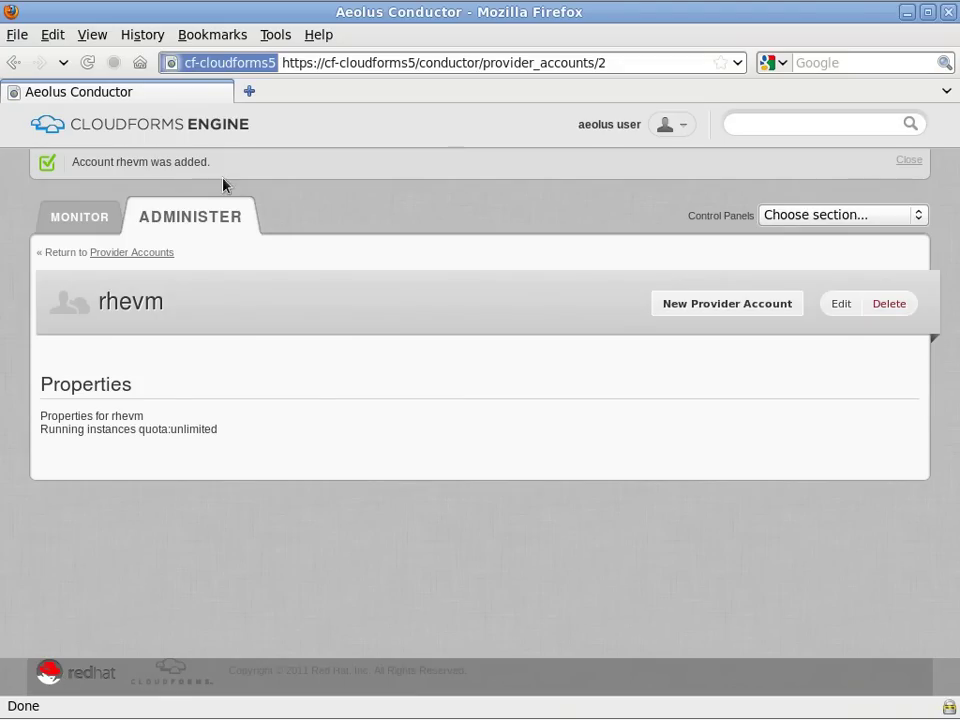
Add a second provider account for the vsphere provider.
double_click(196, 161)
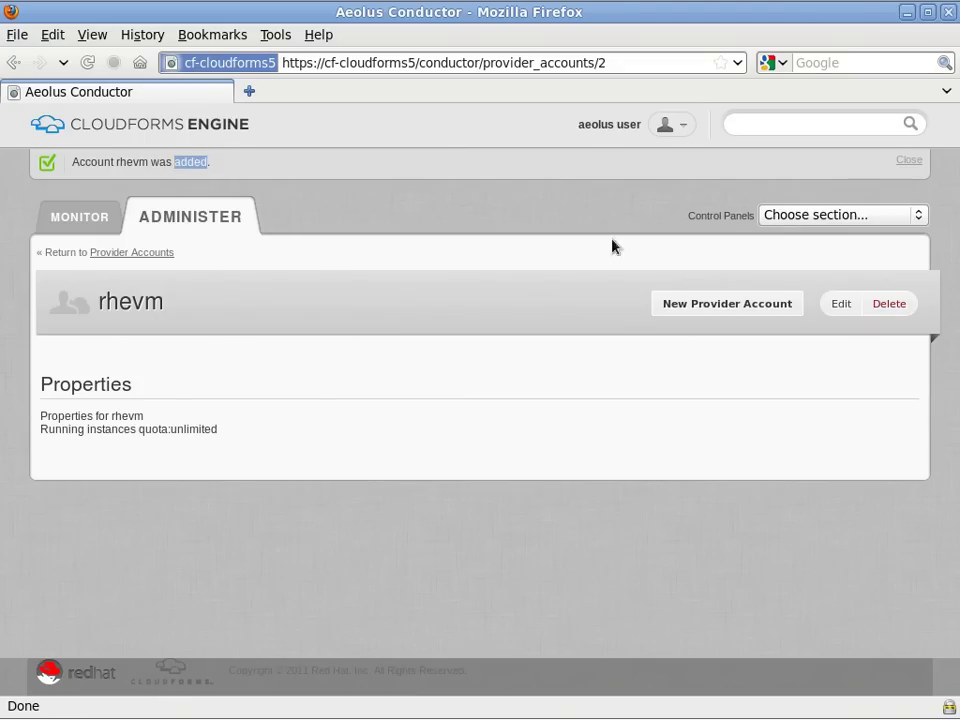
click(790, 308)
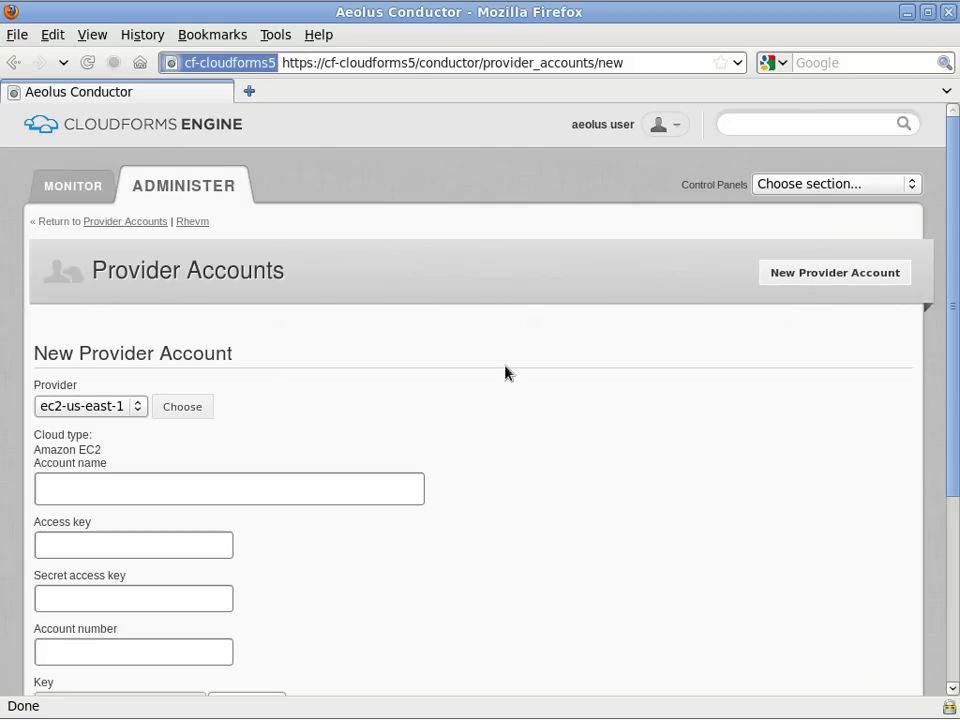
click(141, 407)
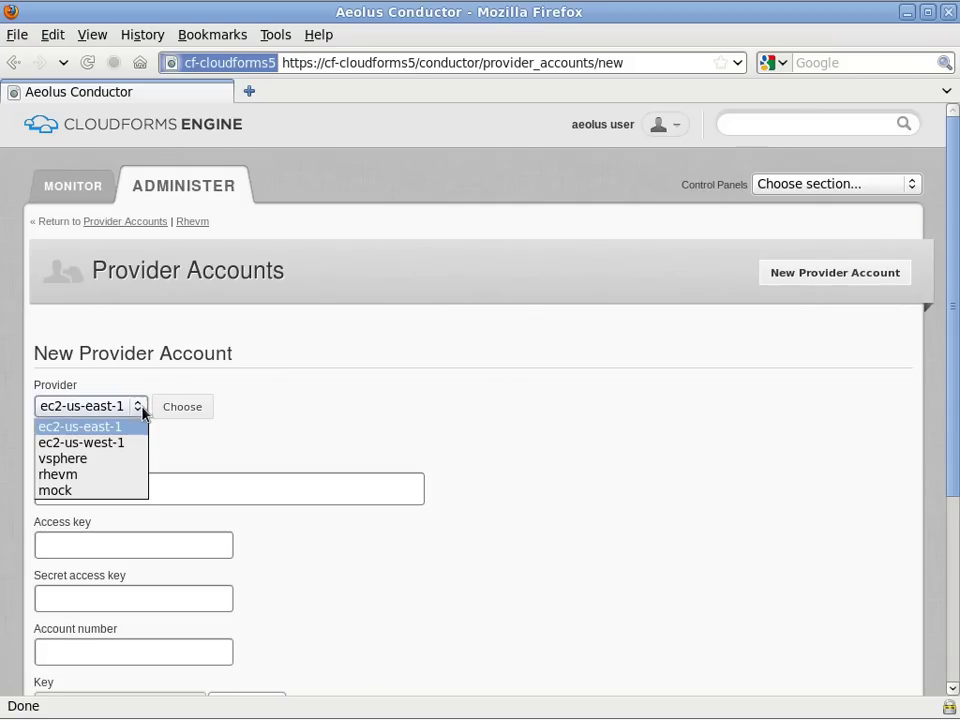
click(95, 461)
click(70, 683)
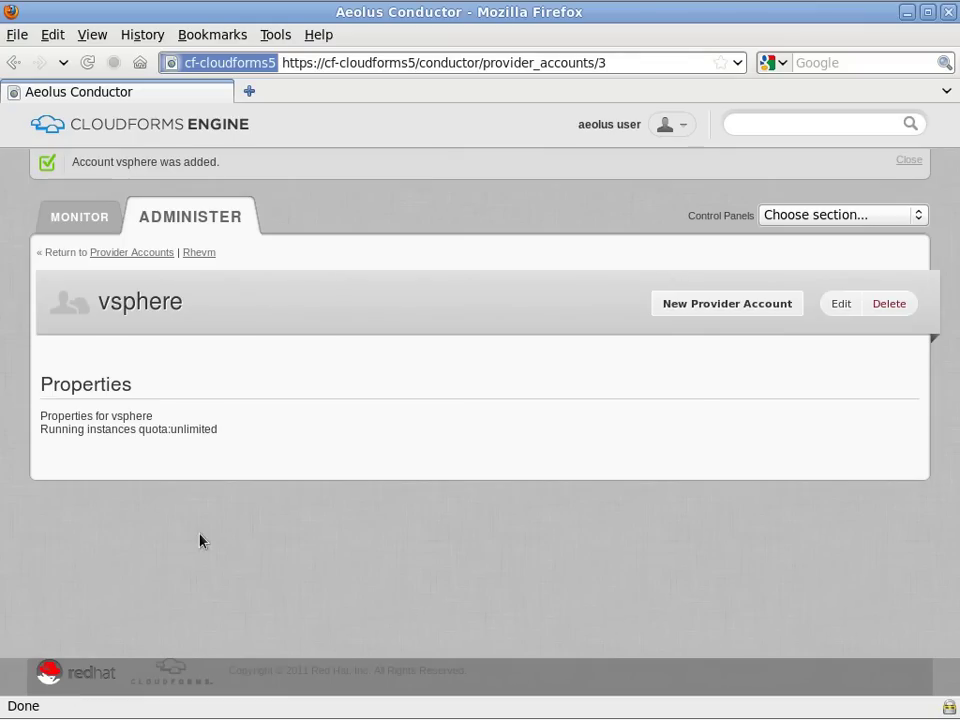
Create a new realm named usecase2-rhevm on the Realms page.
click(917, 216)
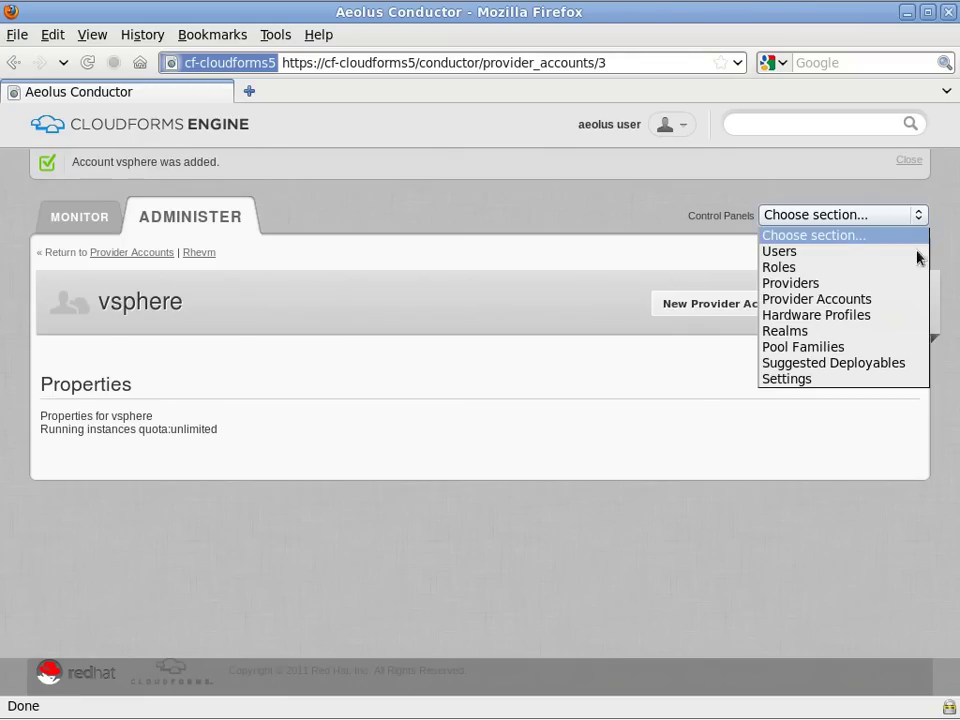
click(855, 333)
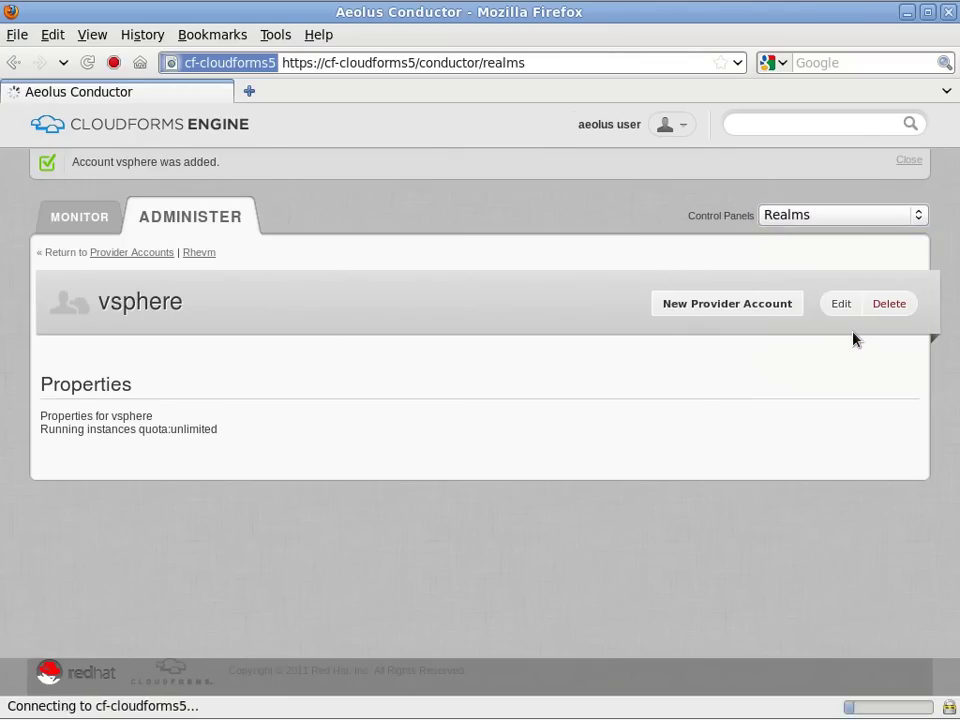
click(900, 249)
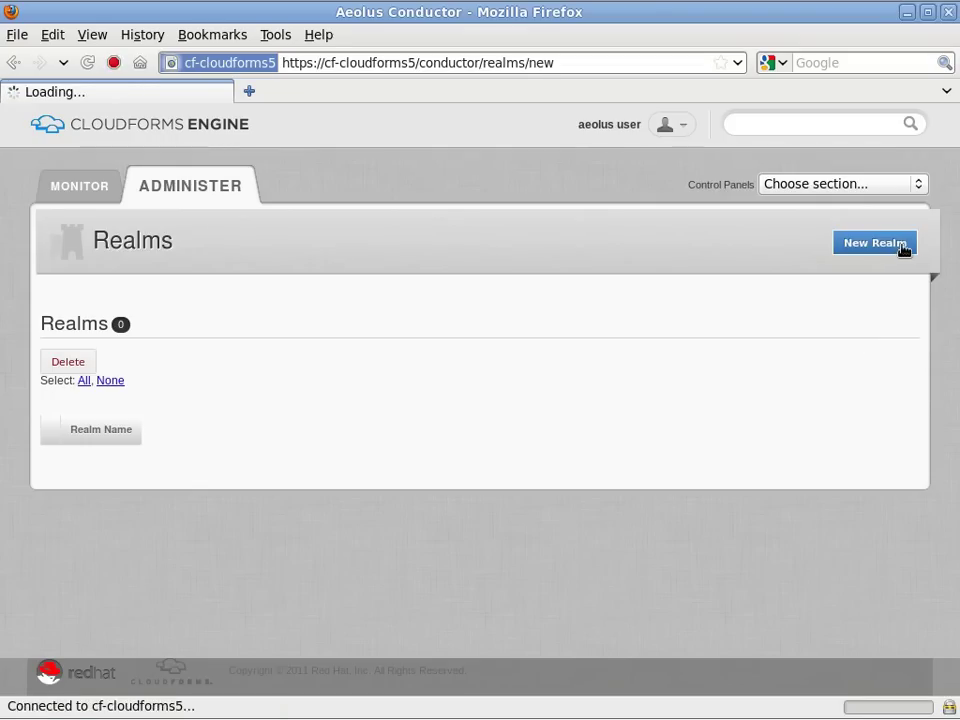
click(384, 406)
text(usecase)
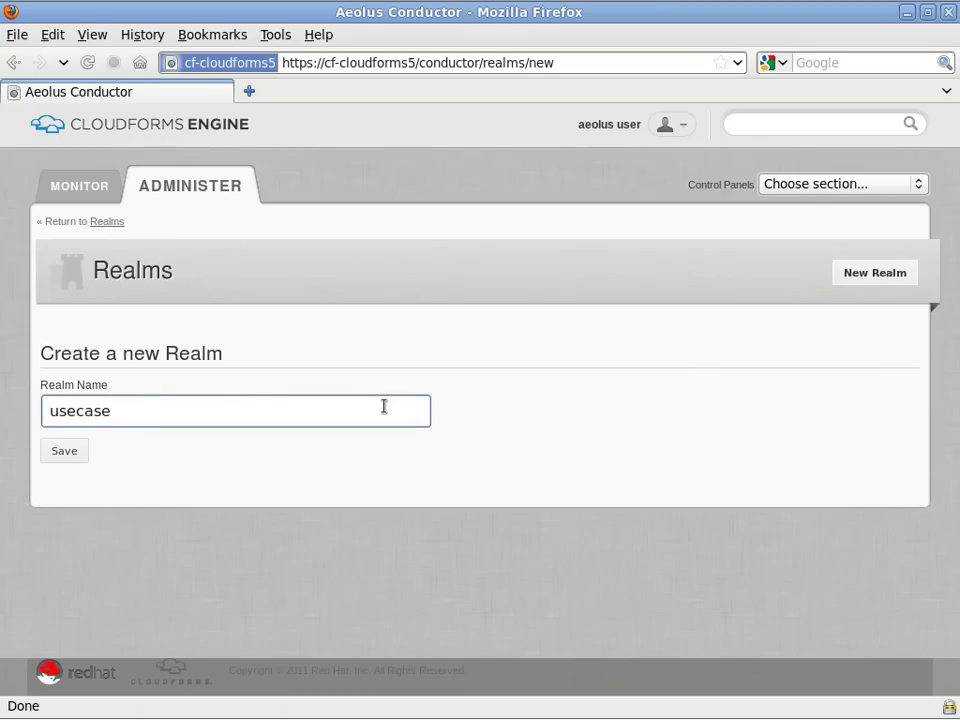
text(2-rhevm)
click(80, 452)
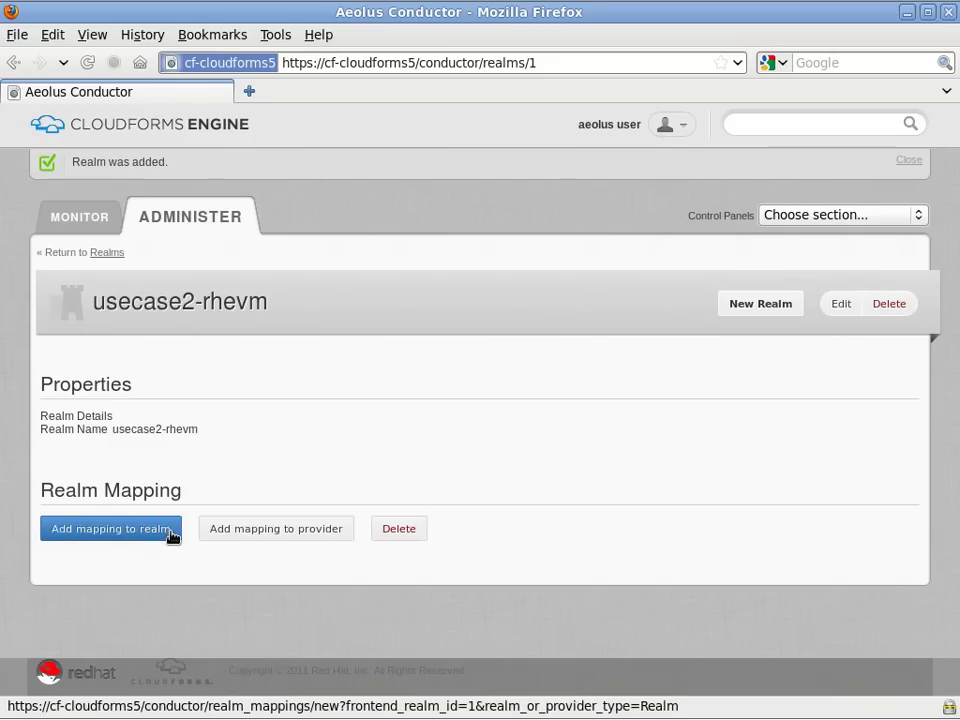
Map usecase2-rhevm to the rhevm: CF-RHEV-Provider realm and the rhevm provider.
click(175, 539)
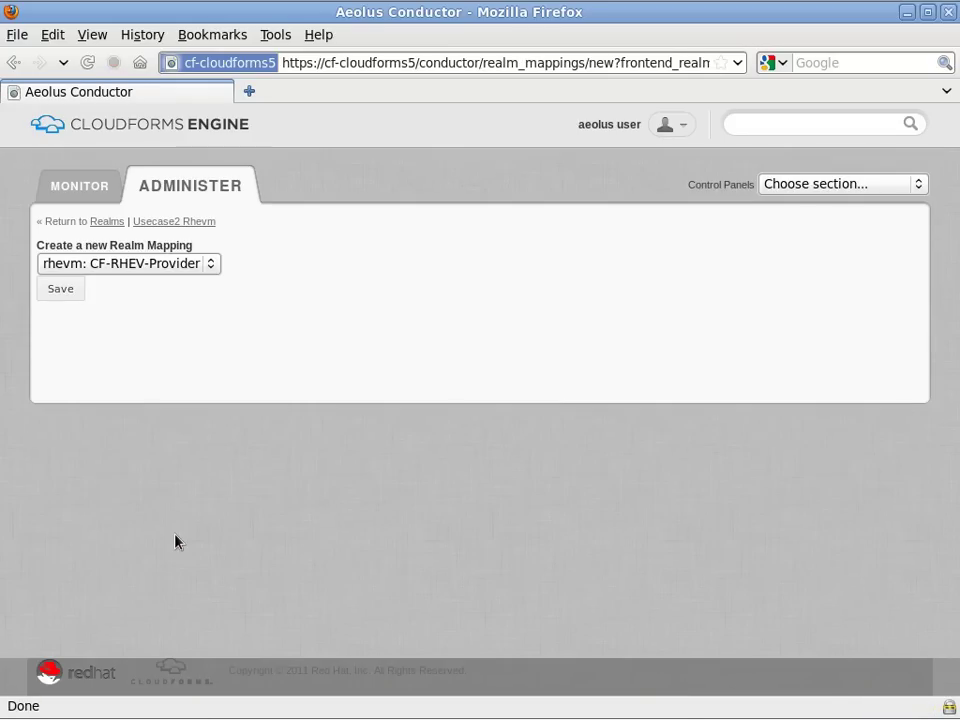
click(210, 264)
click(199, 281)
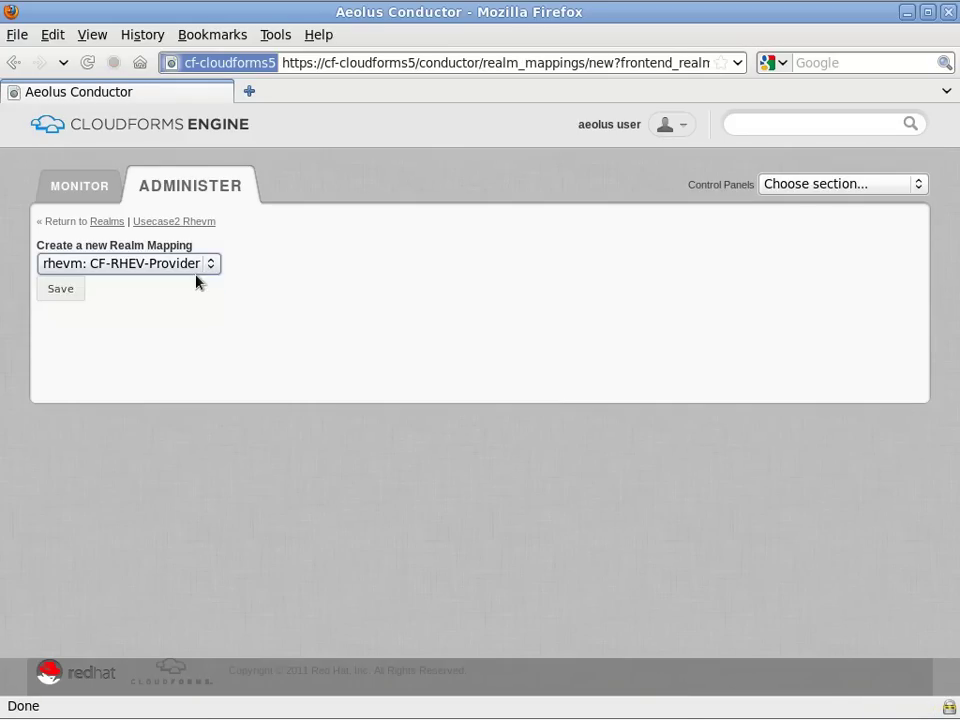
click(56, 290)
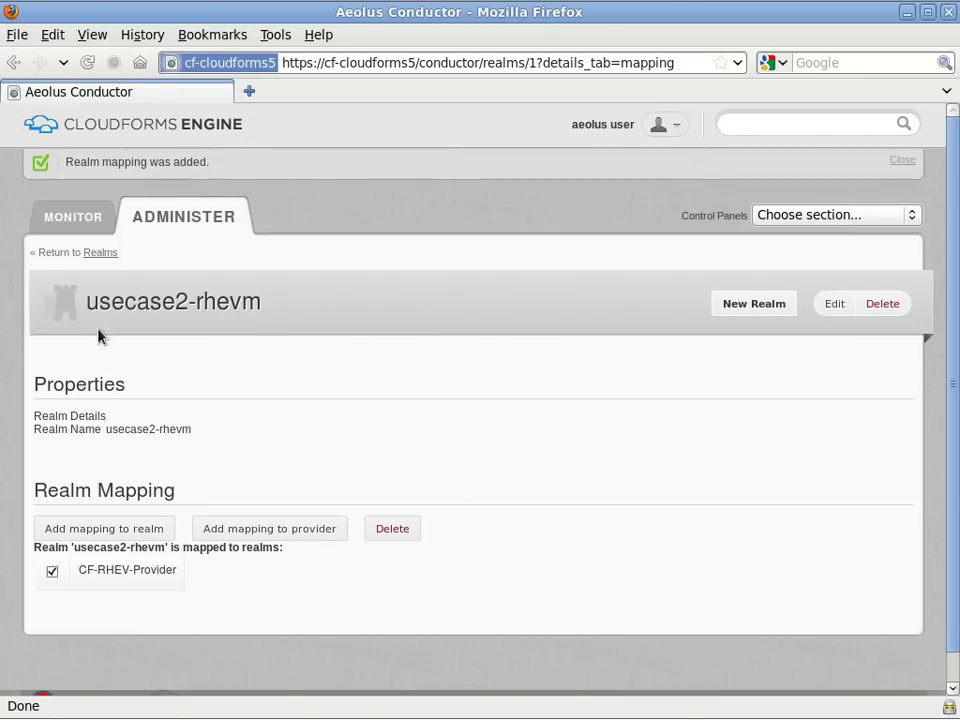
click(281, 529)
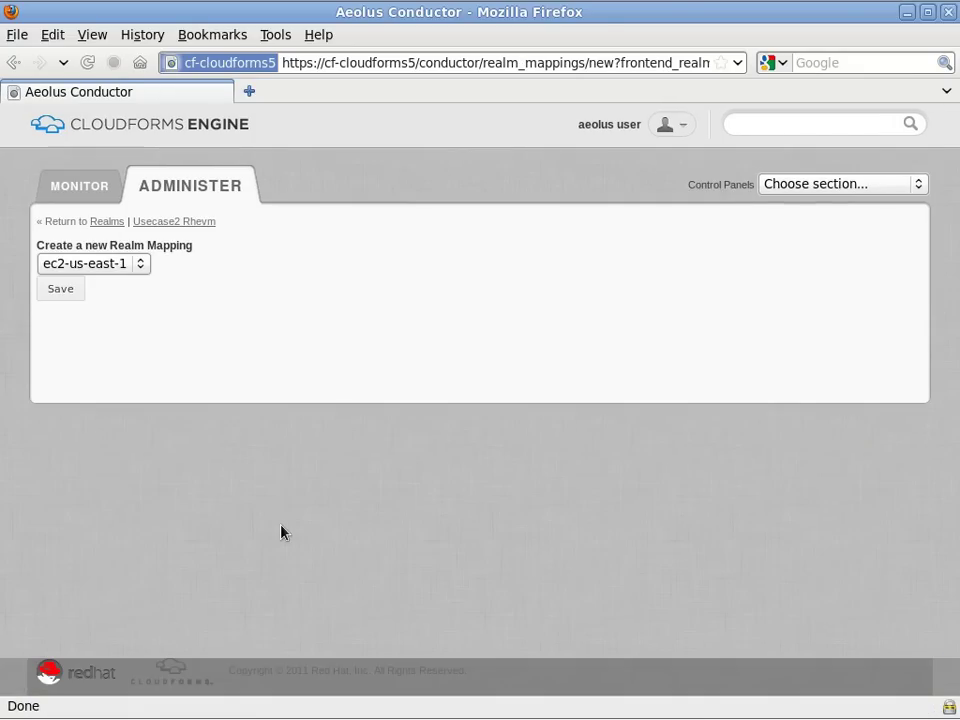
click(140, 264)
click(75, 333)
click(70, 290)
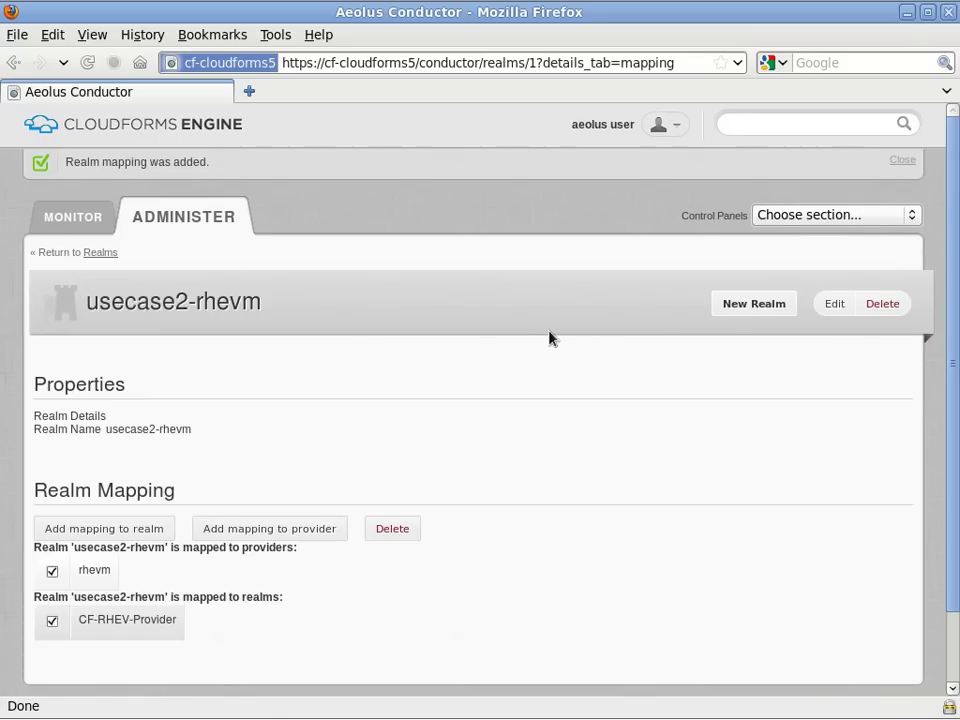
Create another realm named usecase2-vsphere.
click(779, 314)
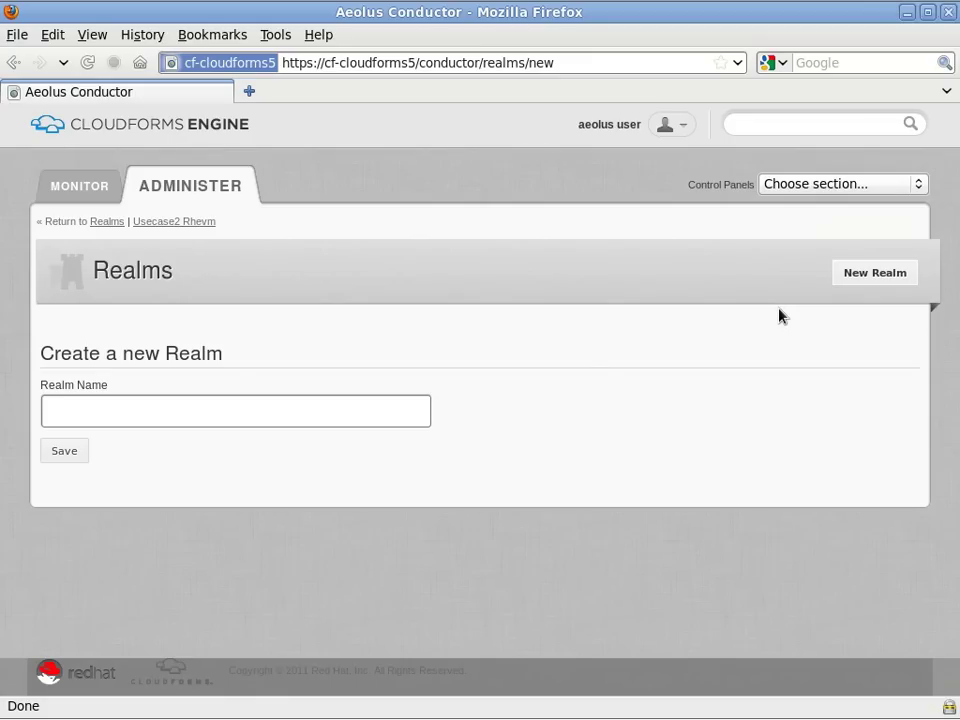
click(353, 410)
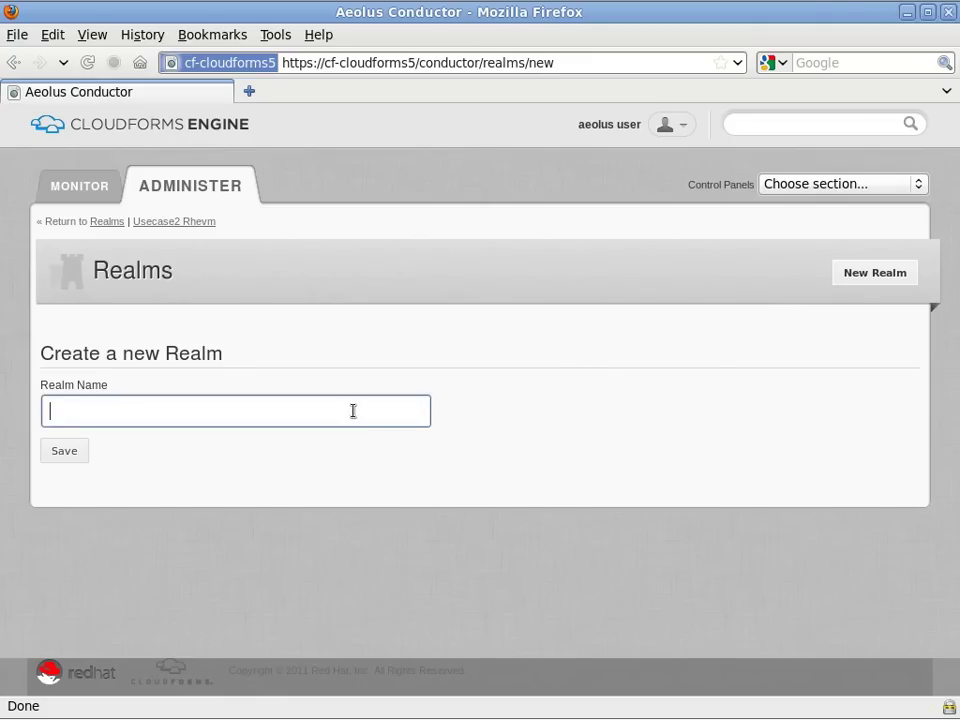
text(usecase2-vsphere)
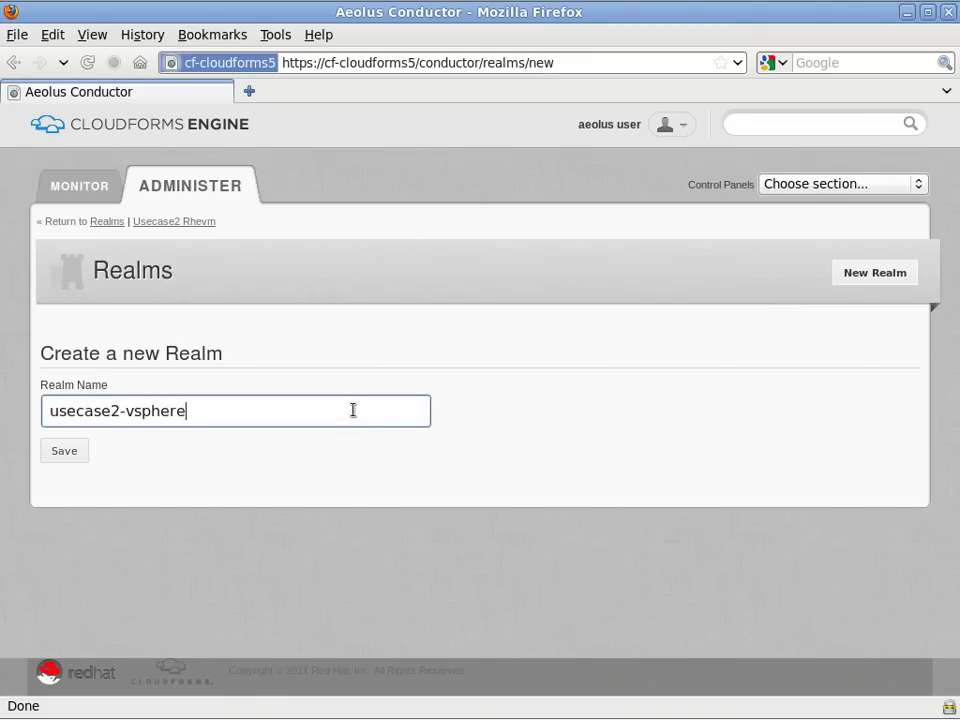
click(66, 451)
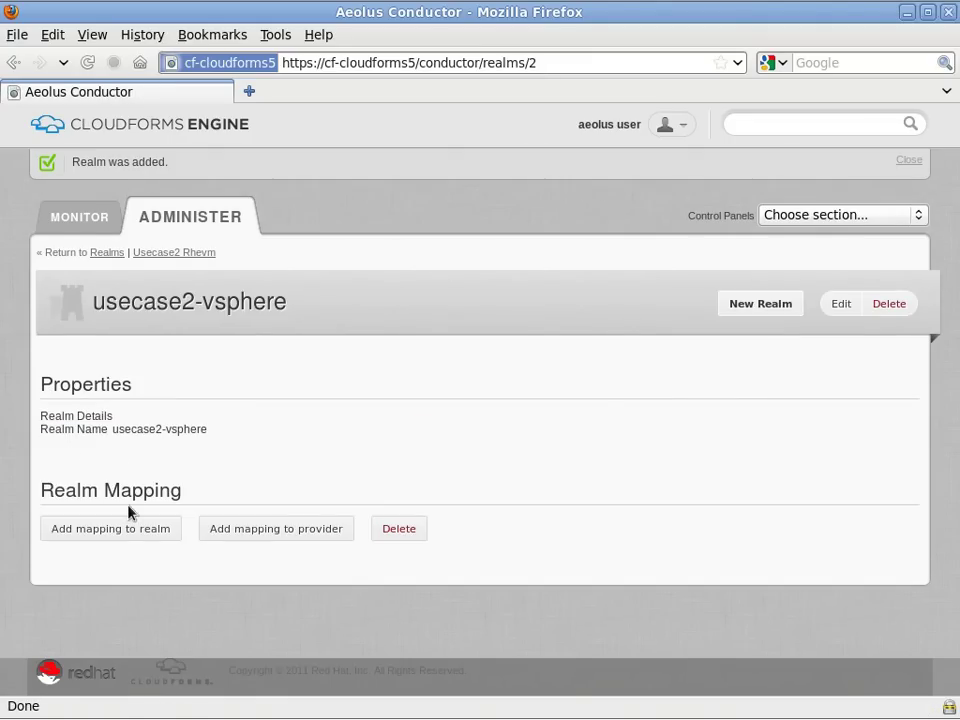
Map usecase2-vsphere to the vsphere: CFStore realm and the vsphere provider.
click(163, 535)
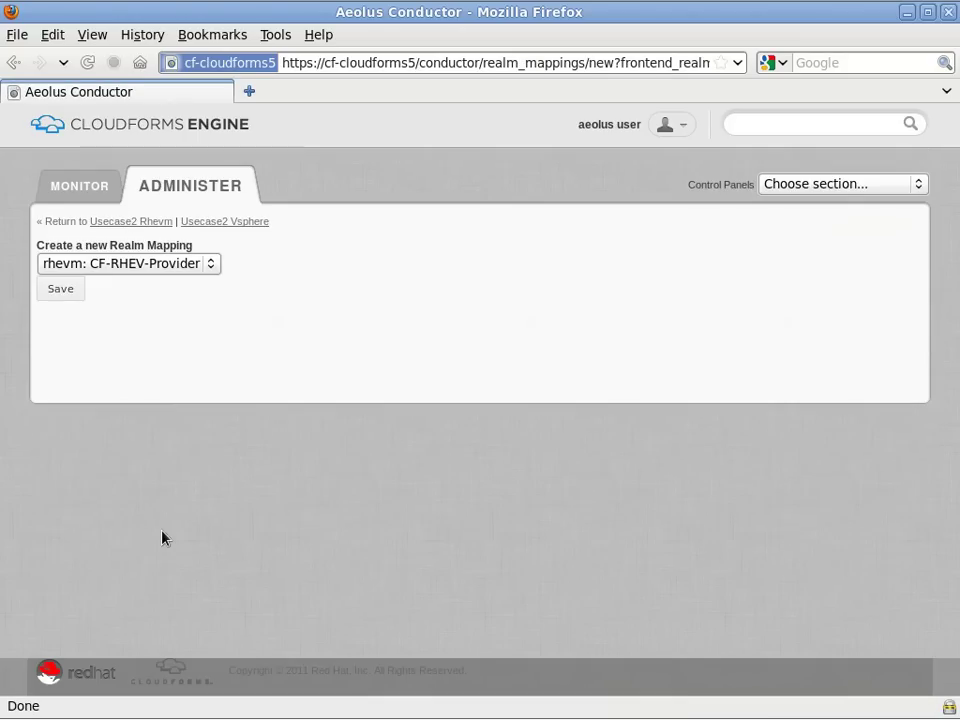
click(210, 272)
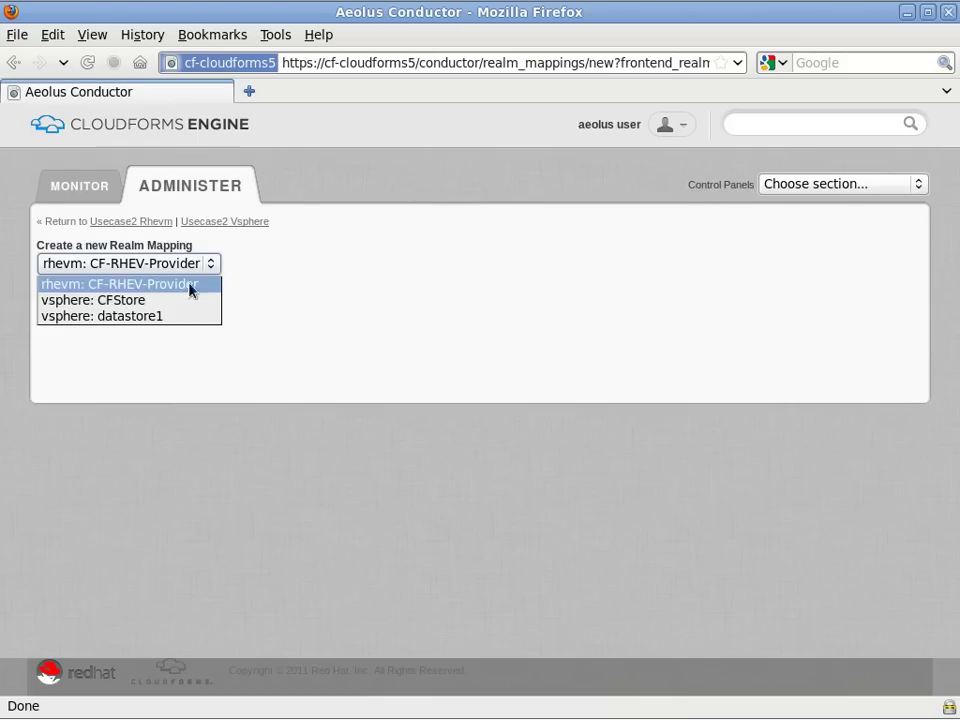
click(150, 306)
click(62, 289)
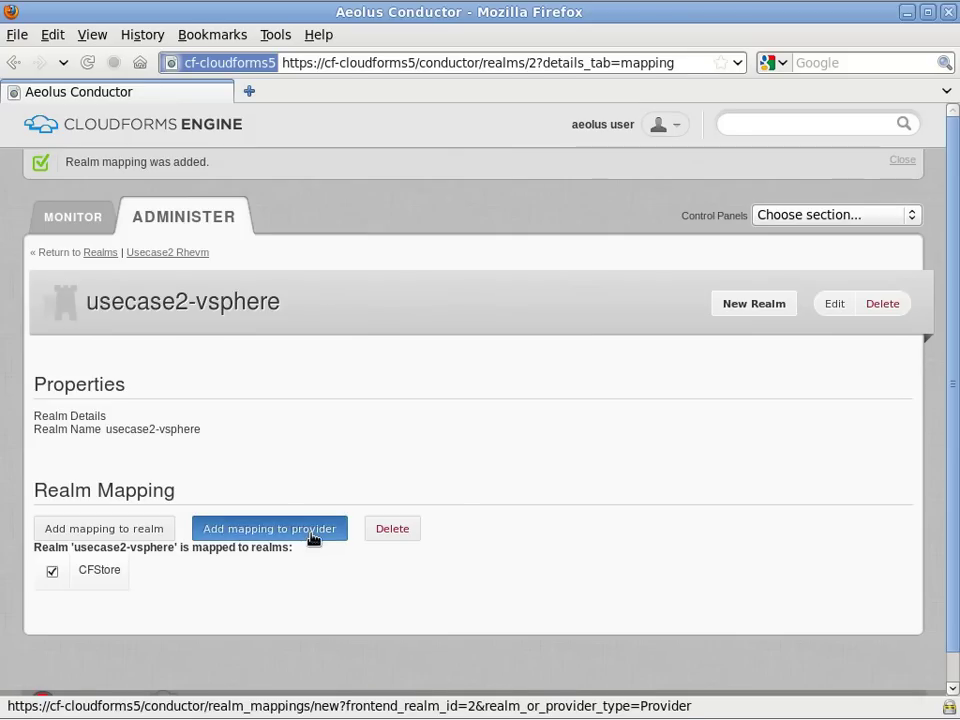
click(309, 529)
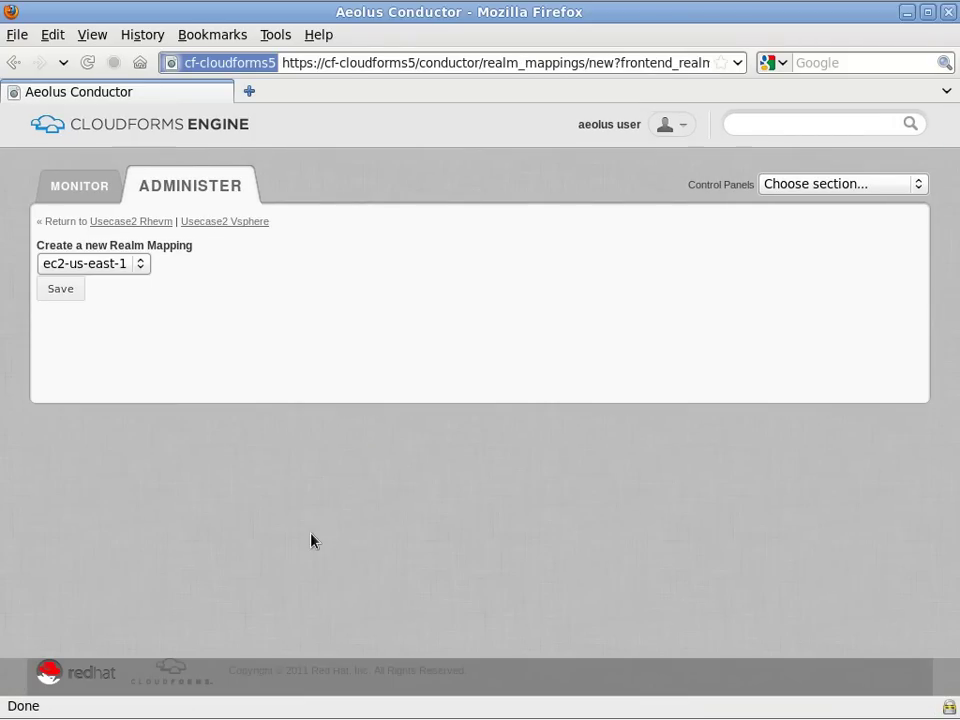
click(141, 265)
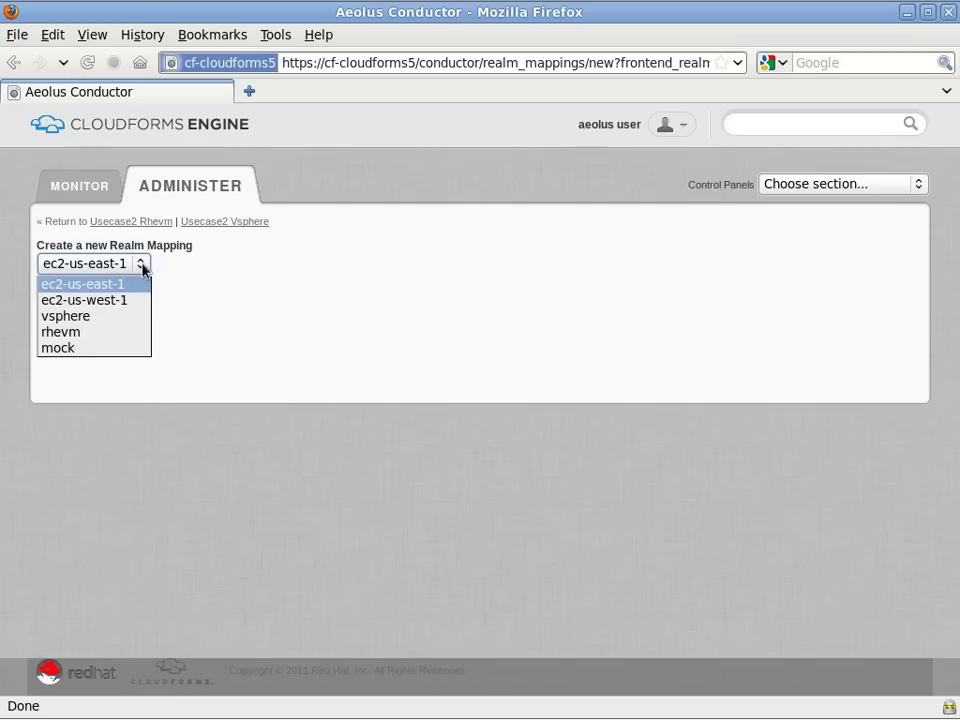
click(73, 318)
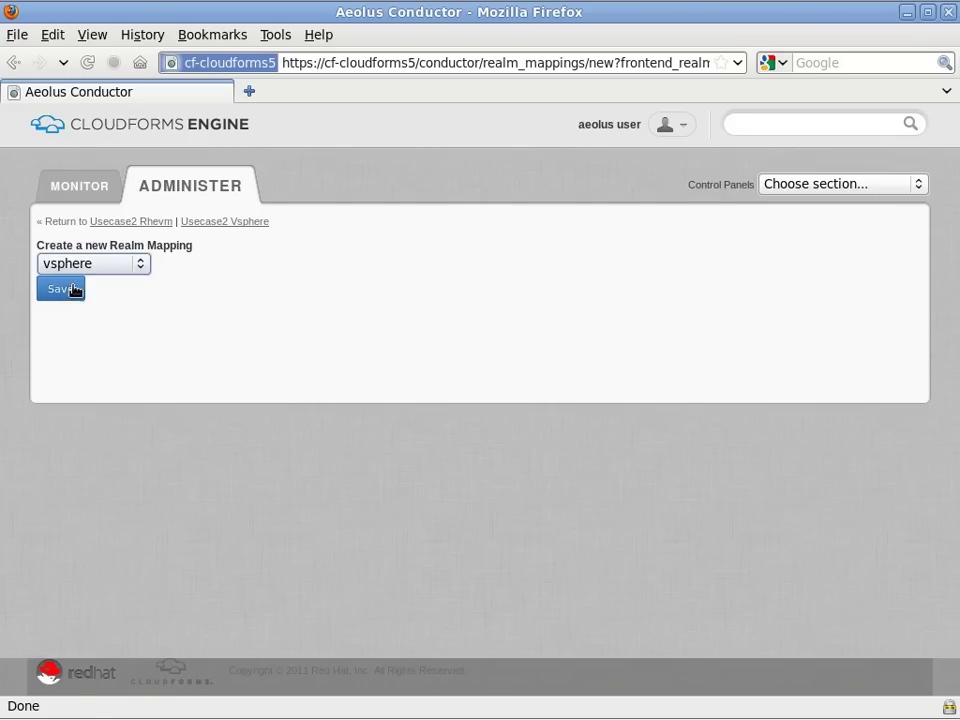
click(71, 289)
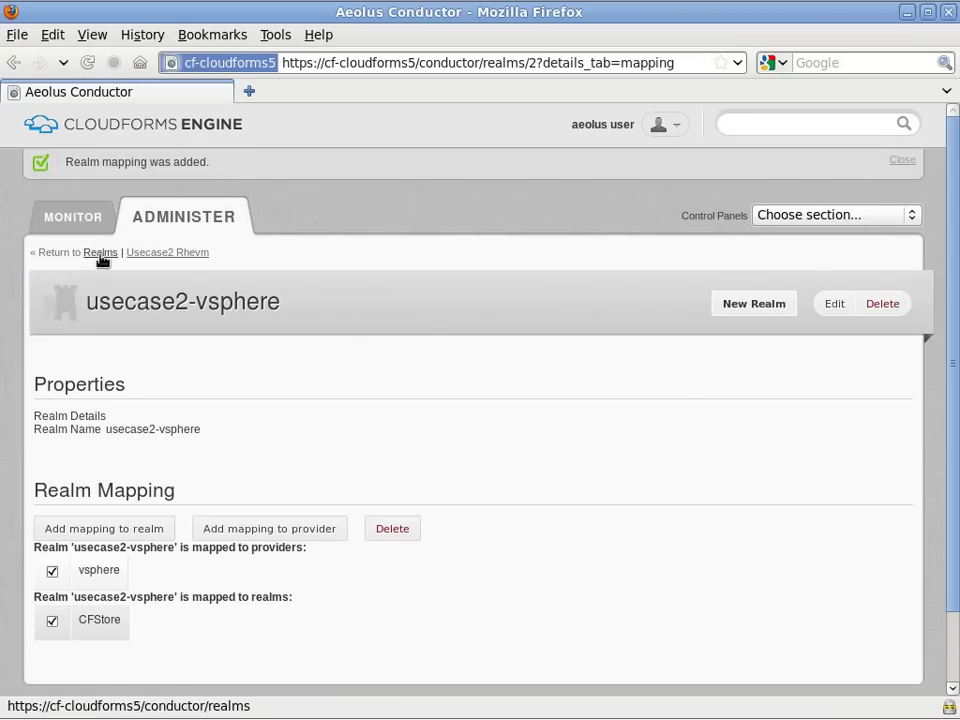
Open hardware profile hwp1 and scroll to its matching vsphere medium and rhevm SERVER profiles.
click(100, 253)
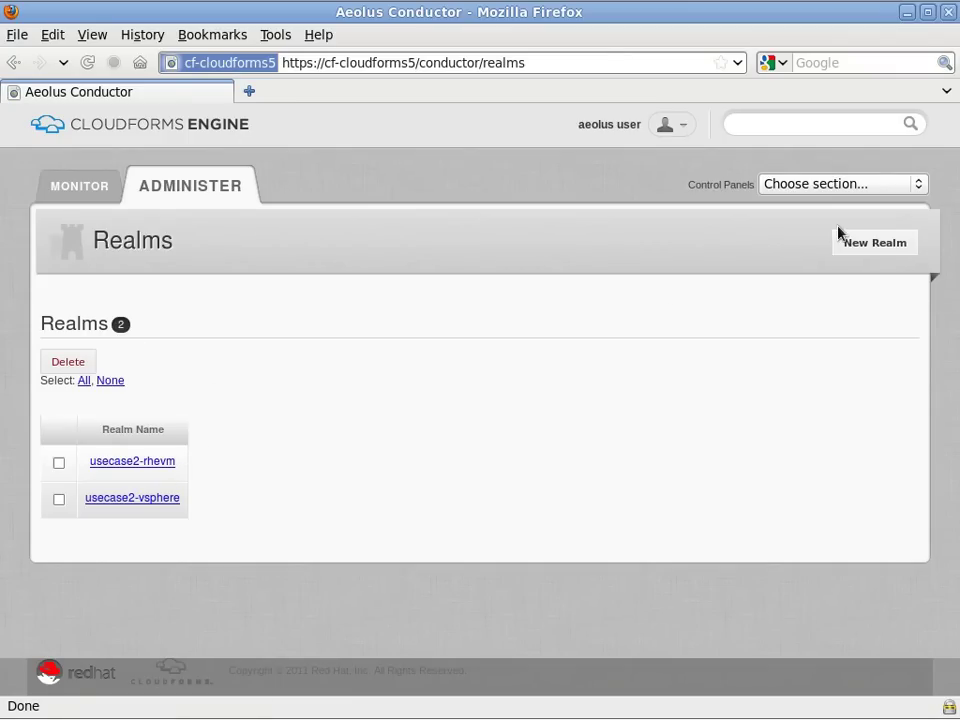
click(918, 186)
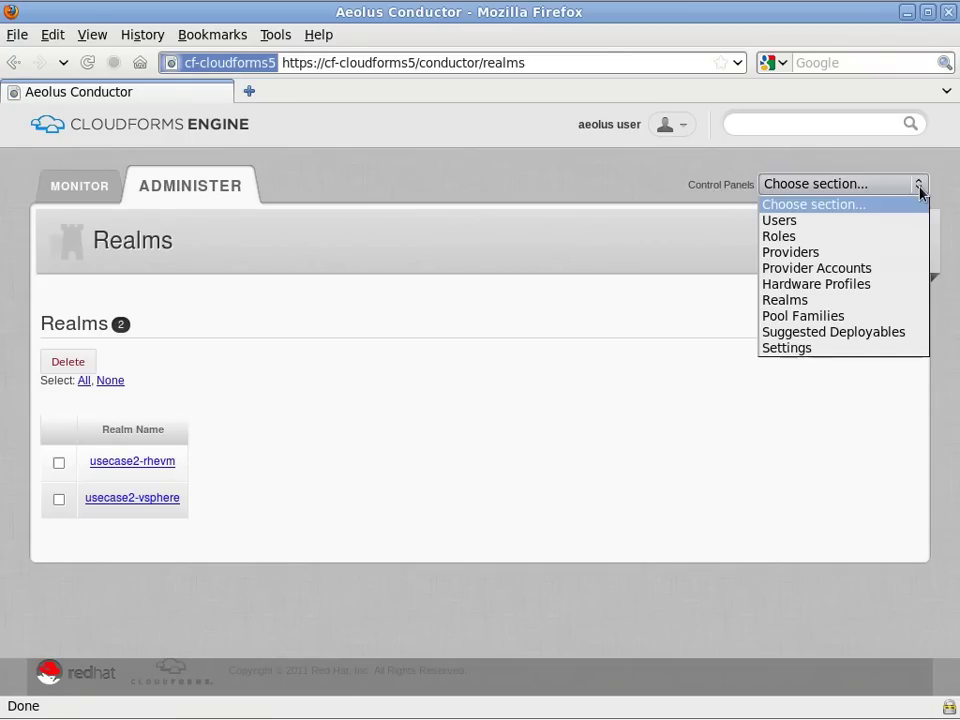
click(838, 288)
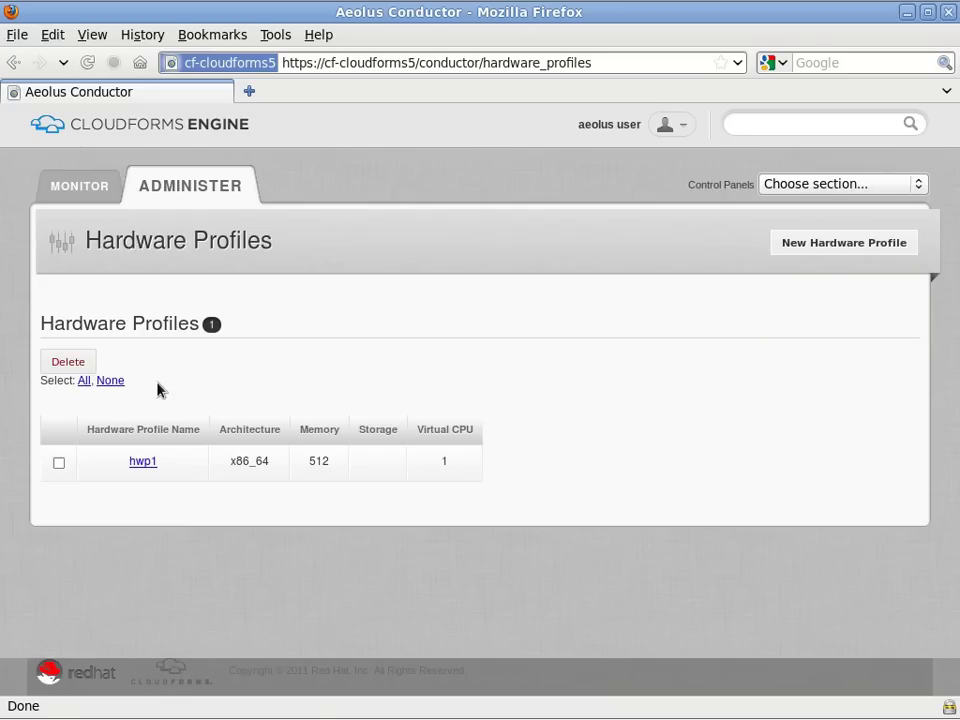
click(140, 463)
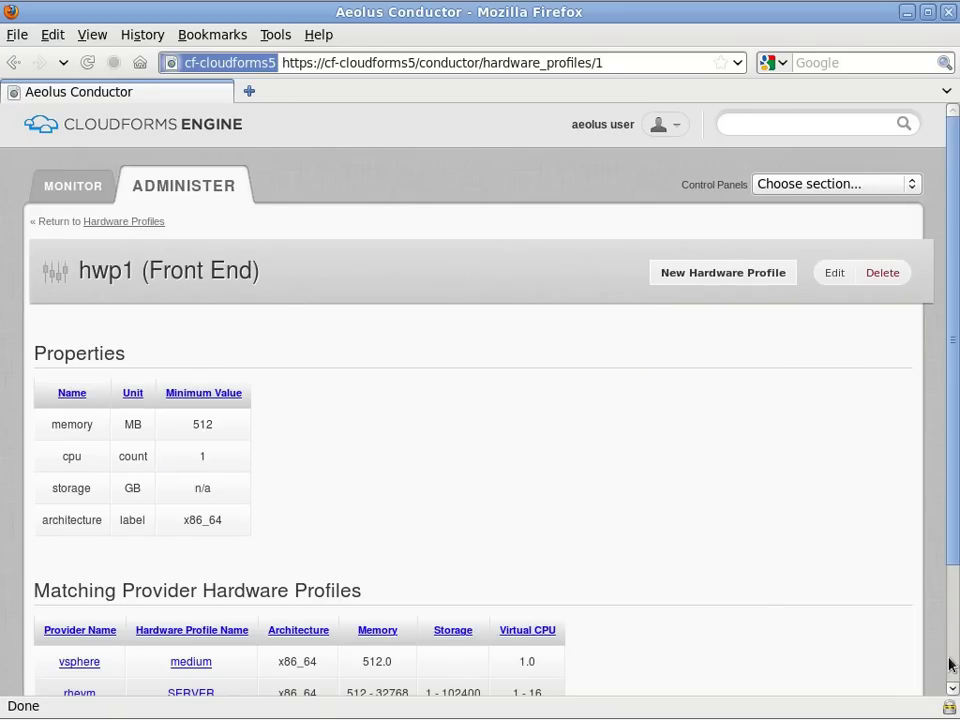
scroll(950, 665, down, 3)
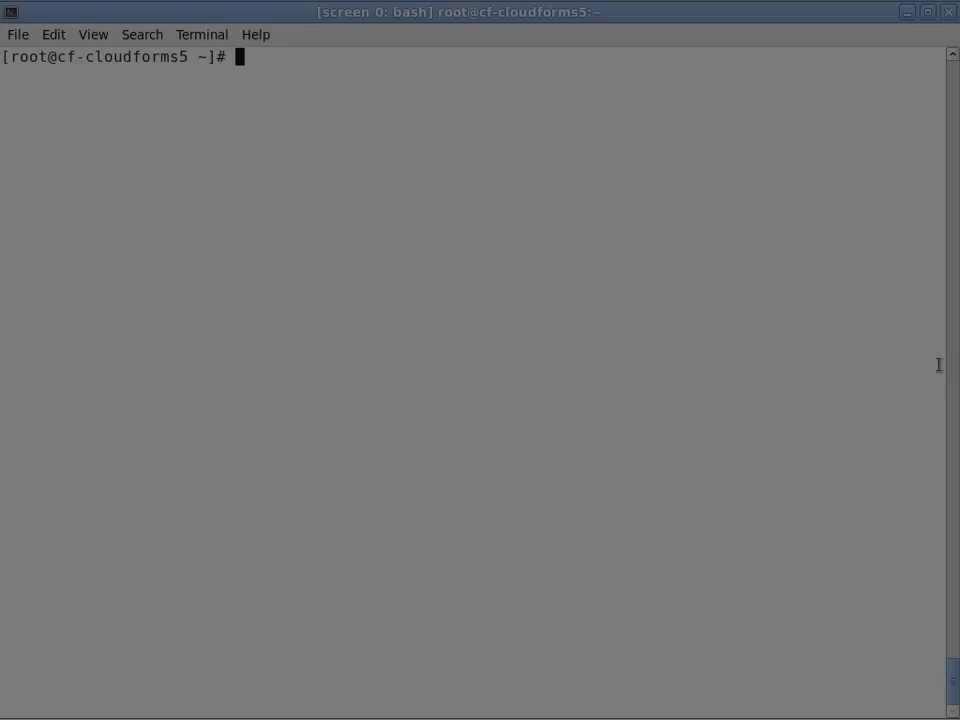
text(view u)
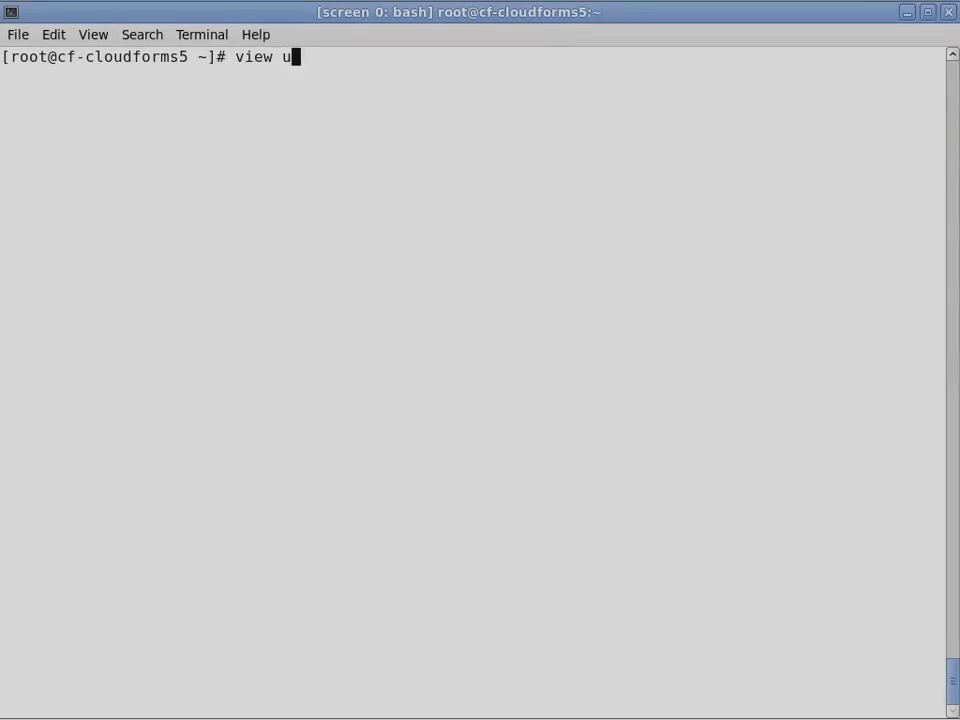
text(secase2-template.xml)
key(Return)
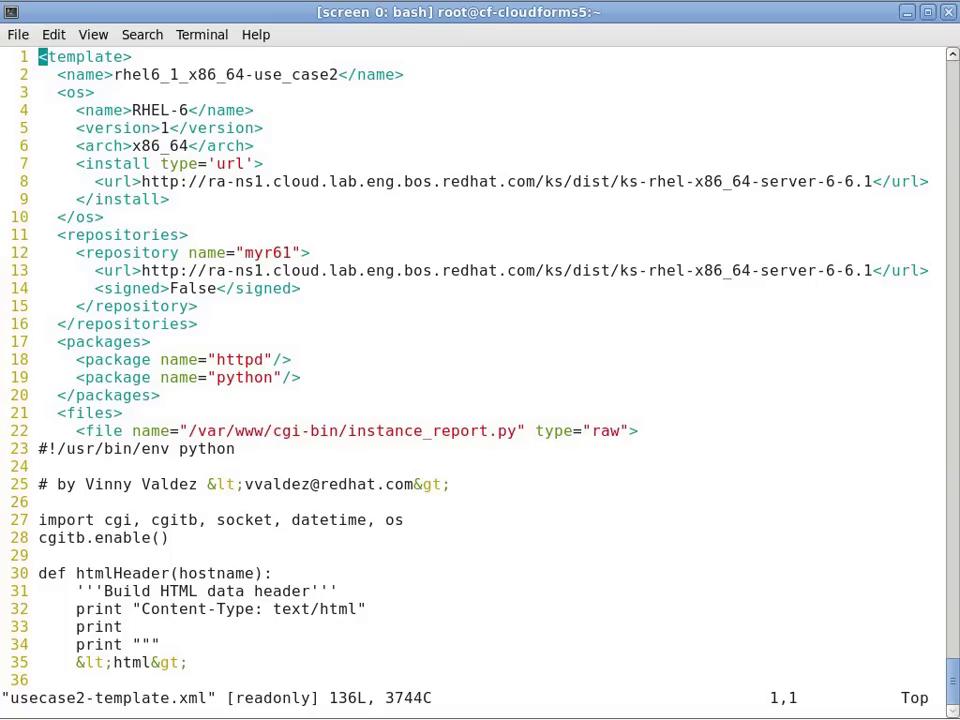
double_click(432, 432)
key(Page_Down)
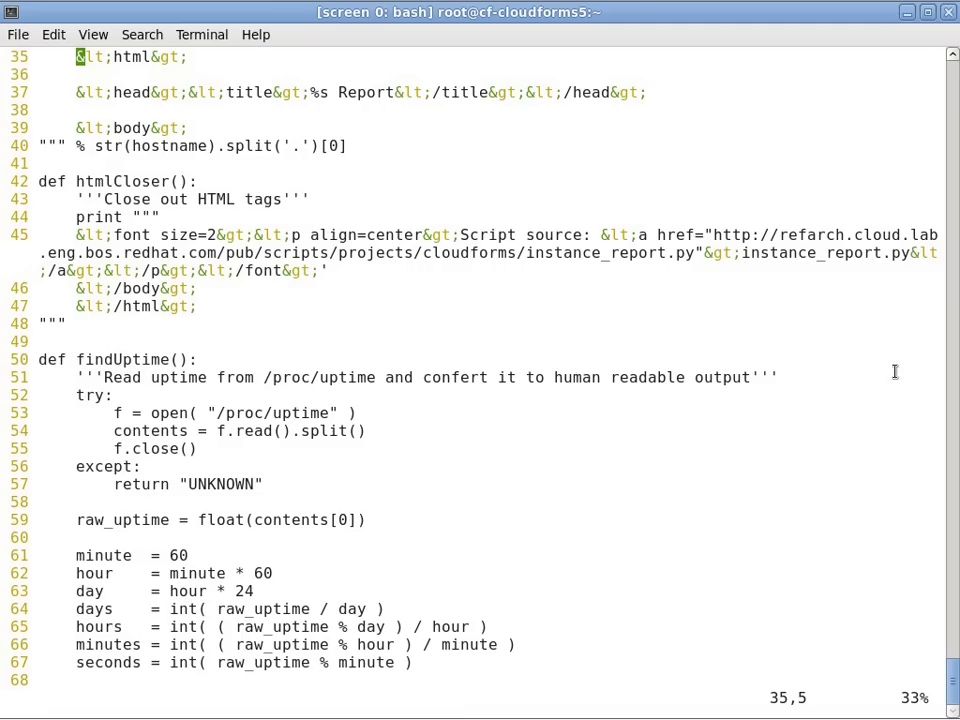
key(Page_Down)
key(Page_Down)
double_click(174, 324)
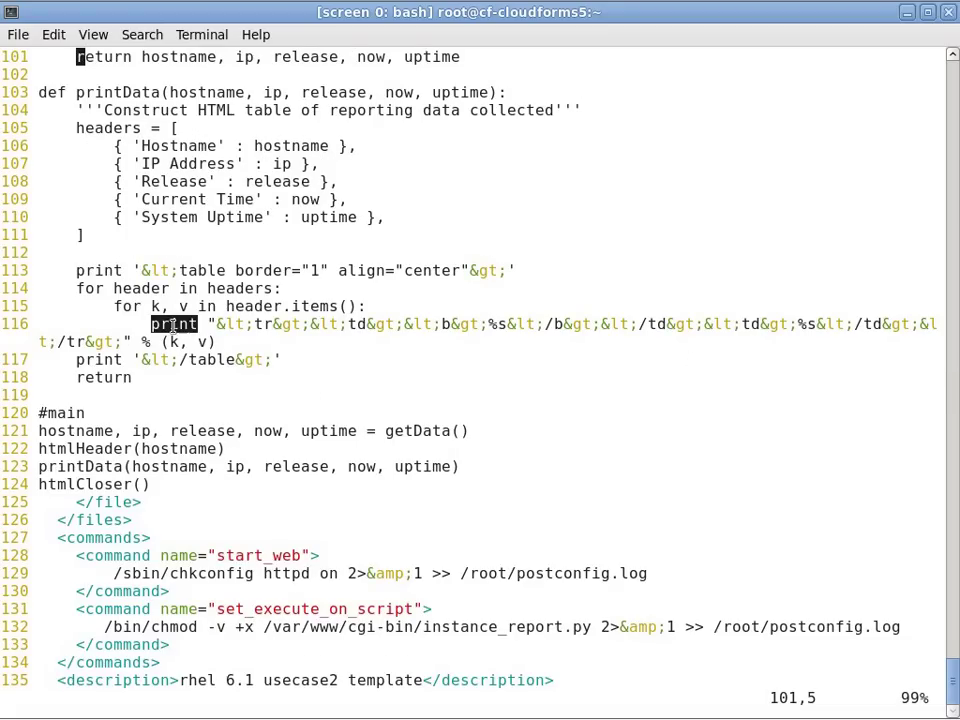
double_click(192, 573)
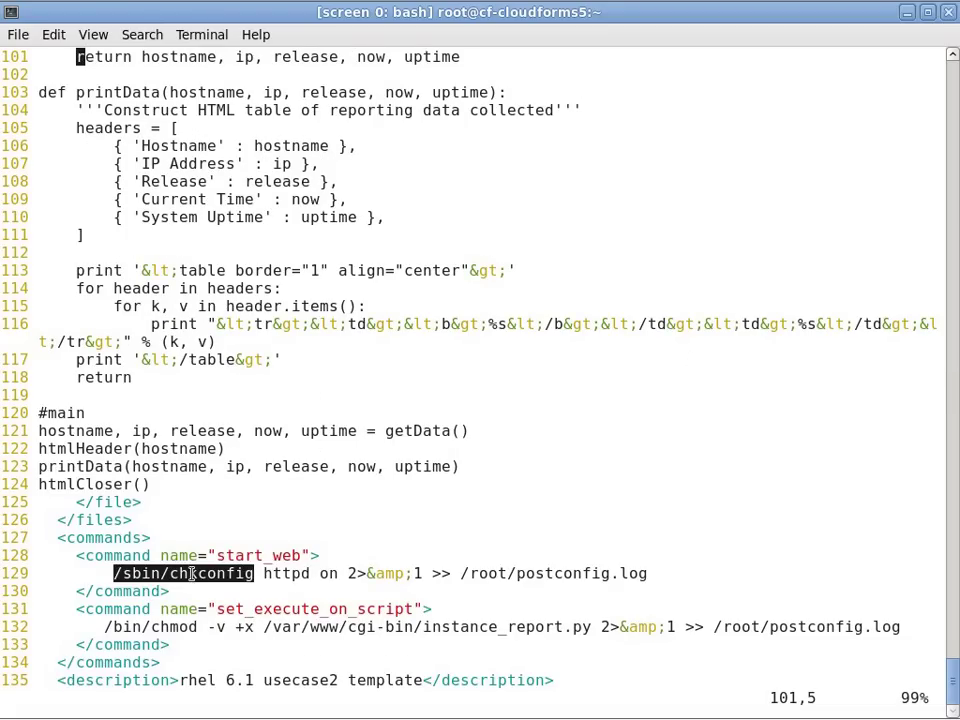
double_click(170, 627)
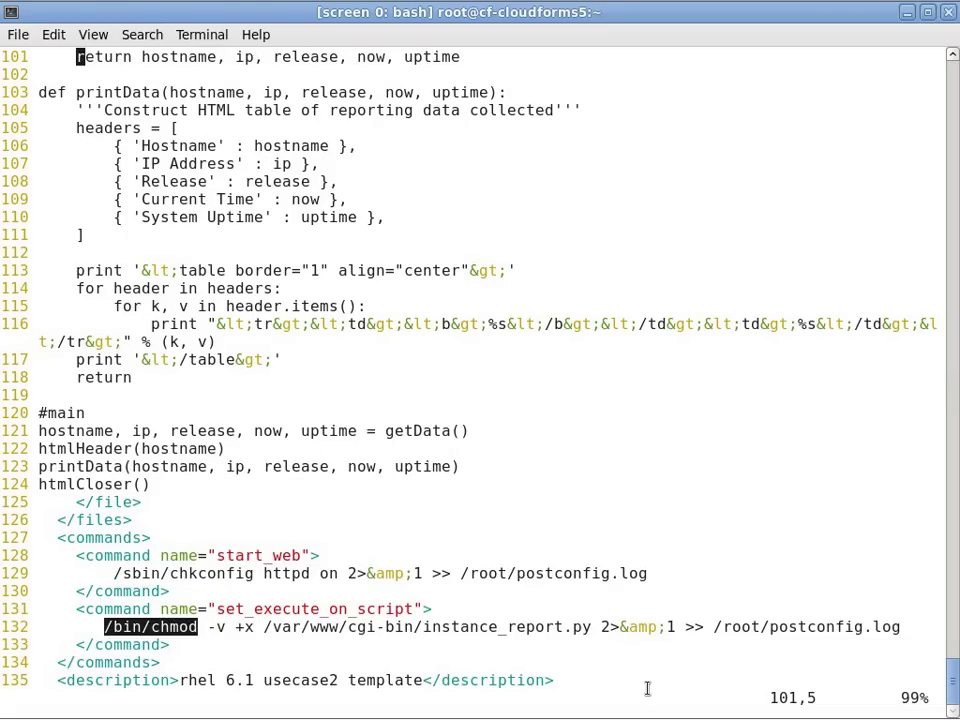
text(:q)
key(Return)
Split the screen and follow imagefactory.log filtered for "changed status from" in the lower window.
key(ctrl+l)
key(ctrl+a)
key(shift+s)
key(ctrl+a)
key(Tab)
key(ctrl+a)
text(cloudforms5 ~]# )
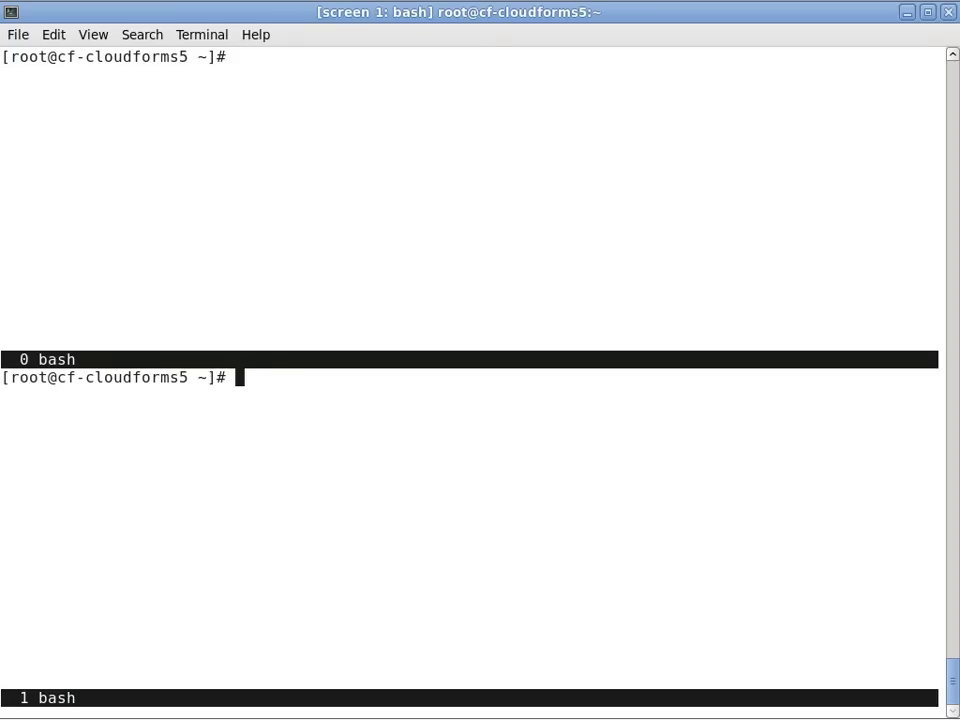
text(tail -f /var/log/imag)
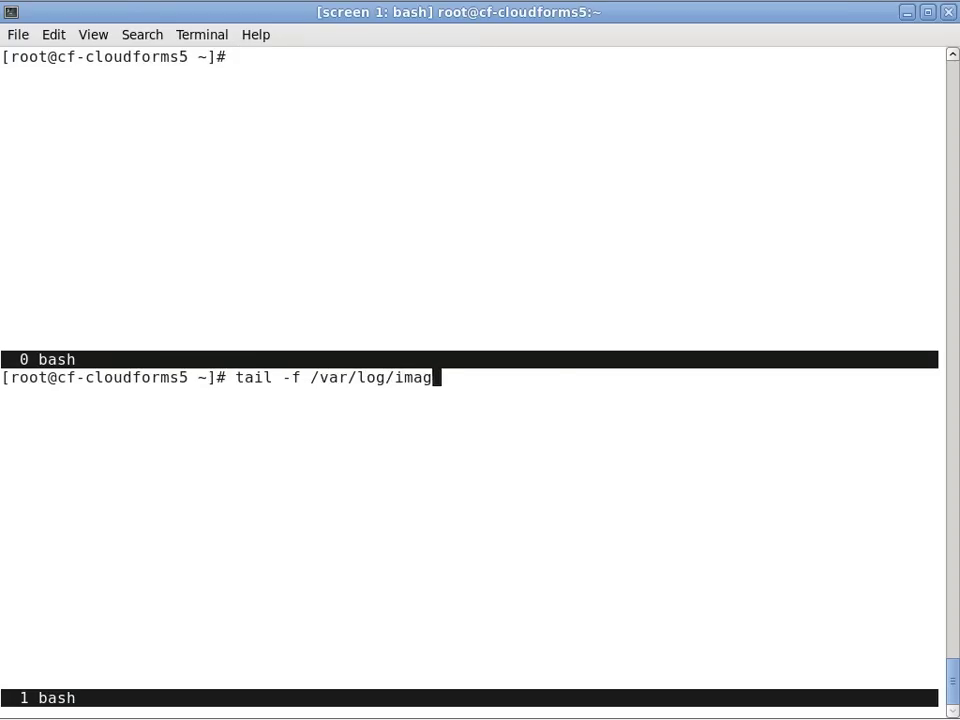
key(Tab)
text(| grep -i "ch)
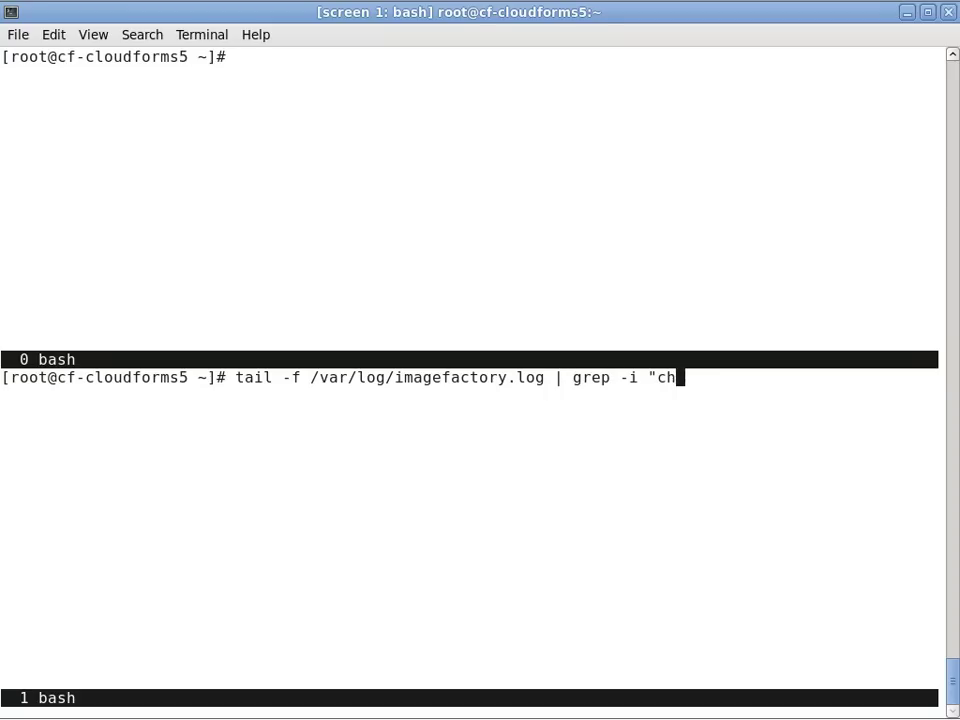
text(anged status from")
key(Return)
List images, then start building usecase2-template.xml for the rhevm target.
key(ctrl+a)
key(Tab)
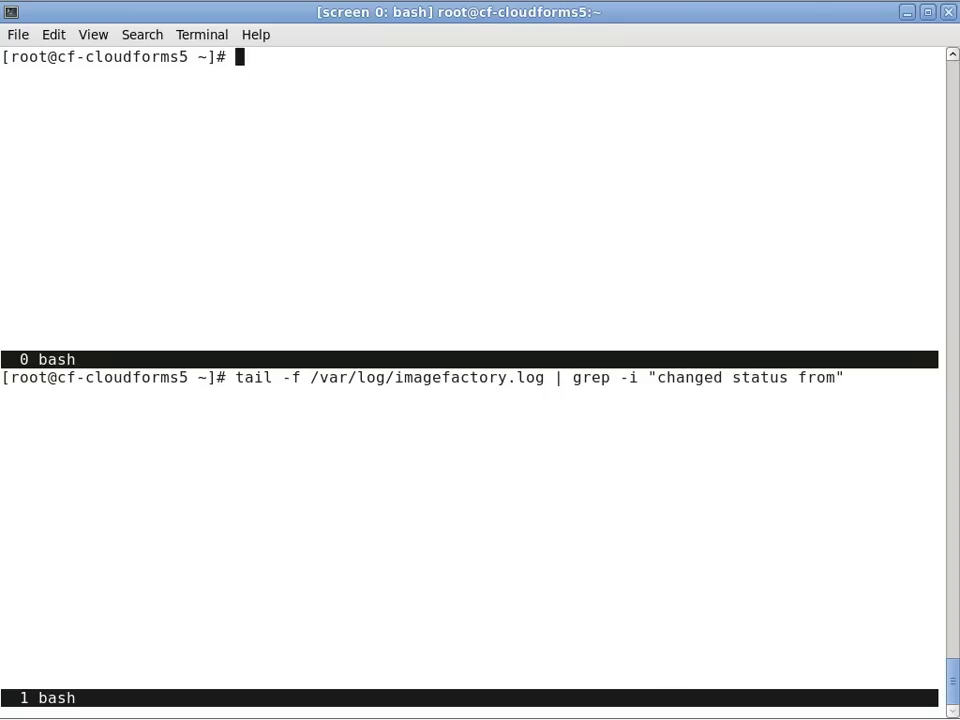
text(aeolus-i)
key(Tab)
text(list --images)
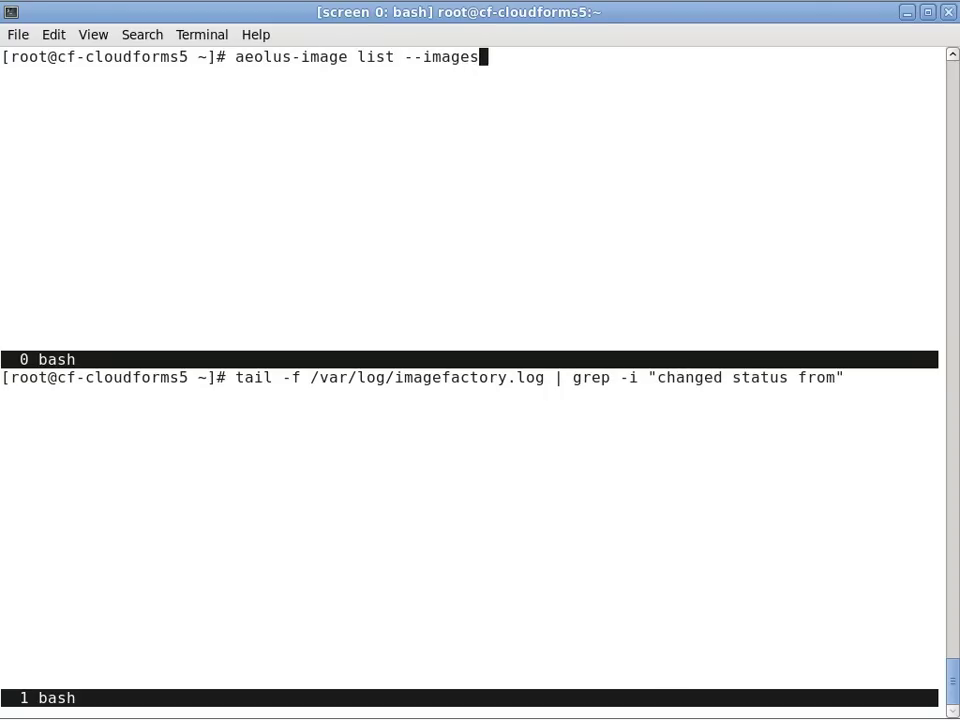
key(Return)
text(aeolus-i)
key(Tab)
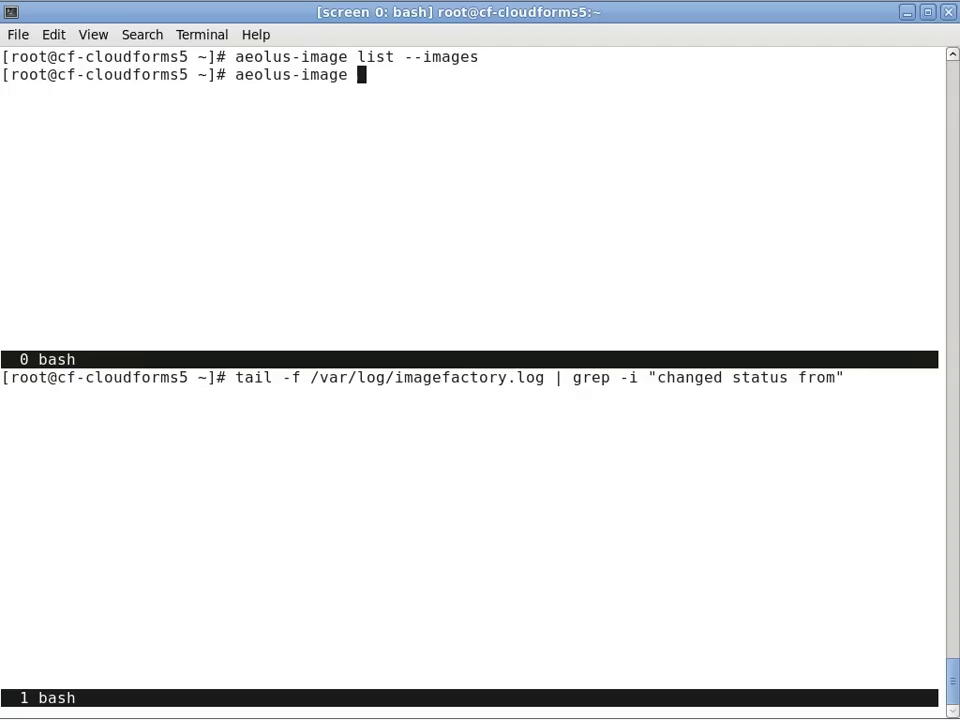
text(build --target rhev)
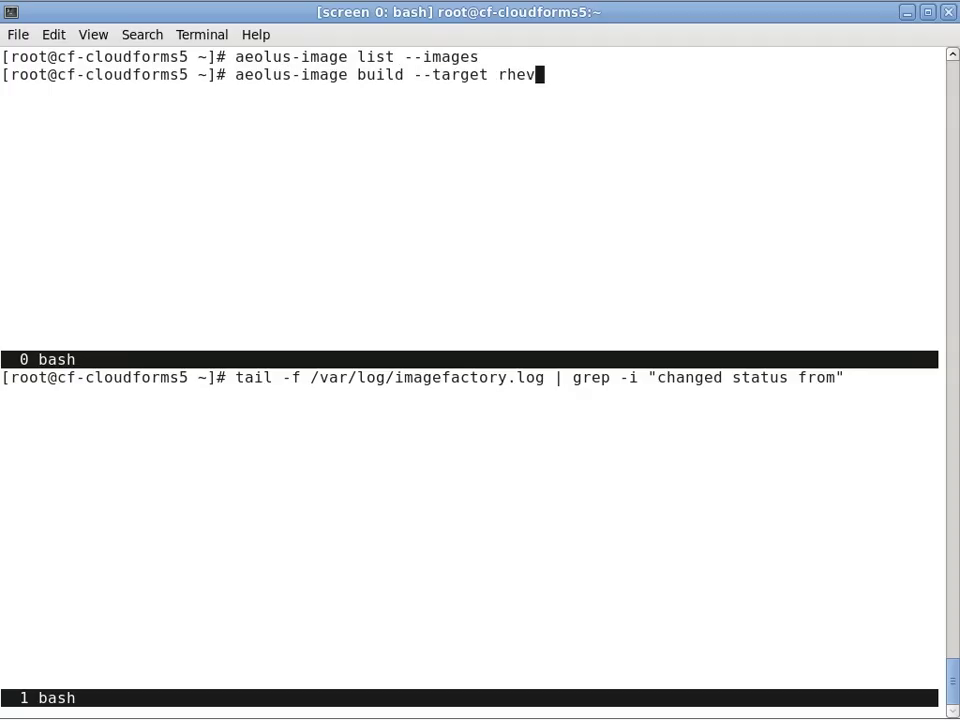
text(m --template usecase2)
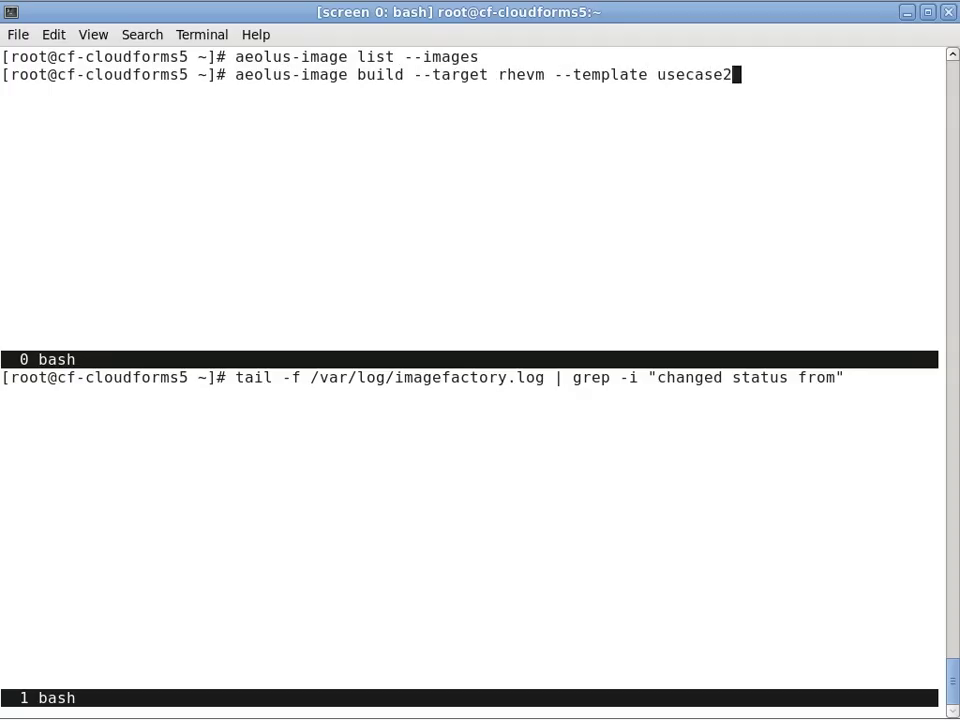
key(Tab)
key(Return)
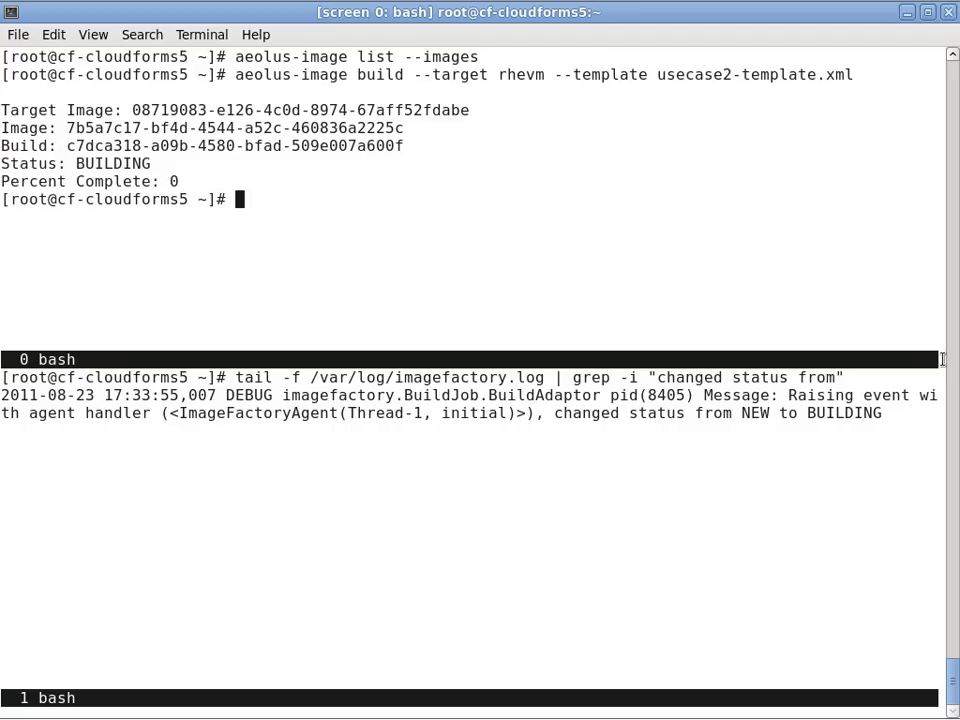
List images and begin an aeolus-image push command with the new rhevm image ID pasted in.
text(aeolus-i)
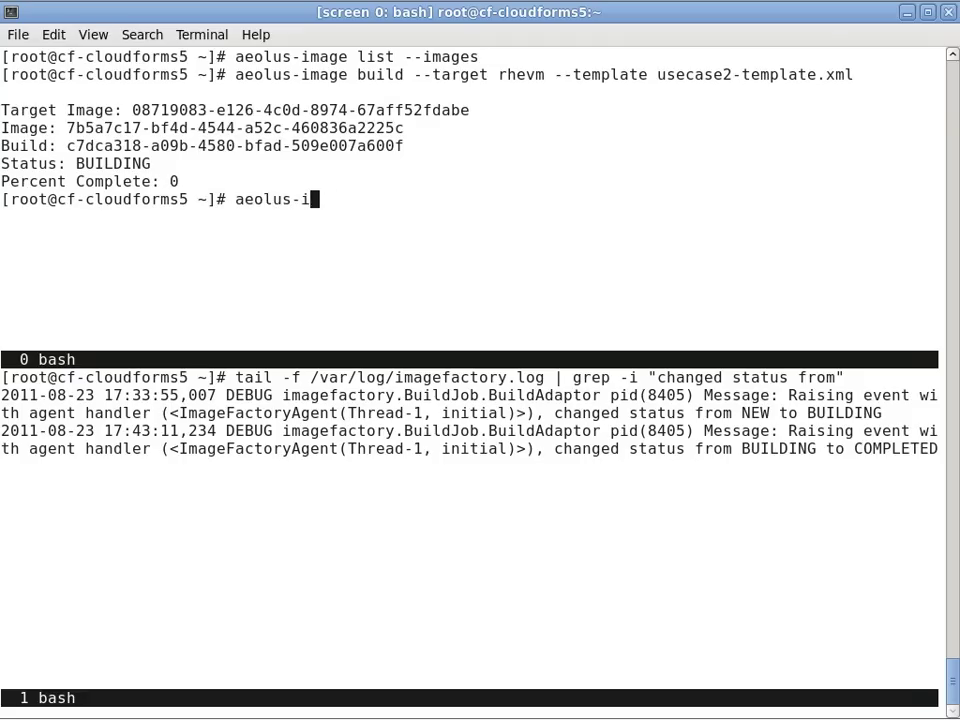
text(mage list --images)
key(Return)
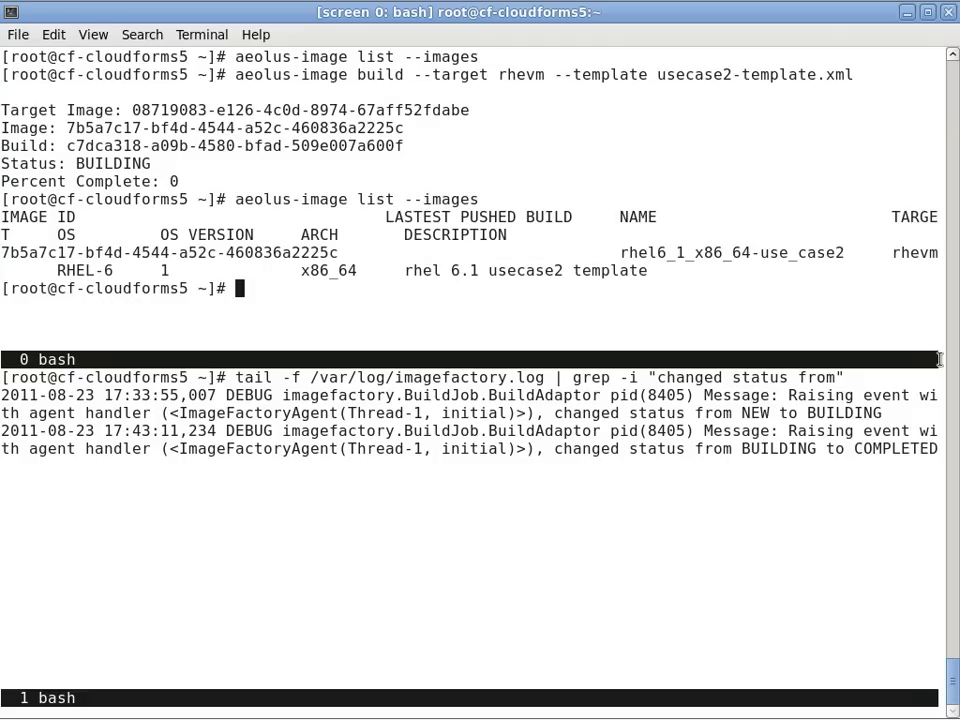
double_click(268, 252)
key(ctrl+c)
text(aeolus-imag)
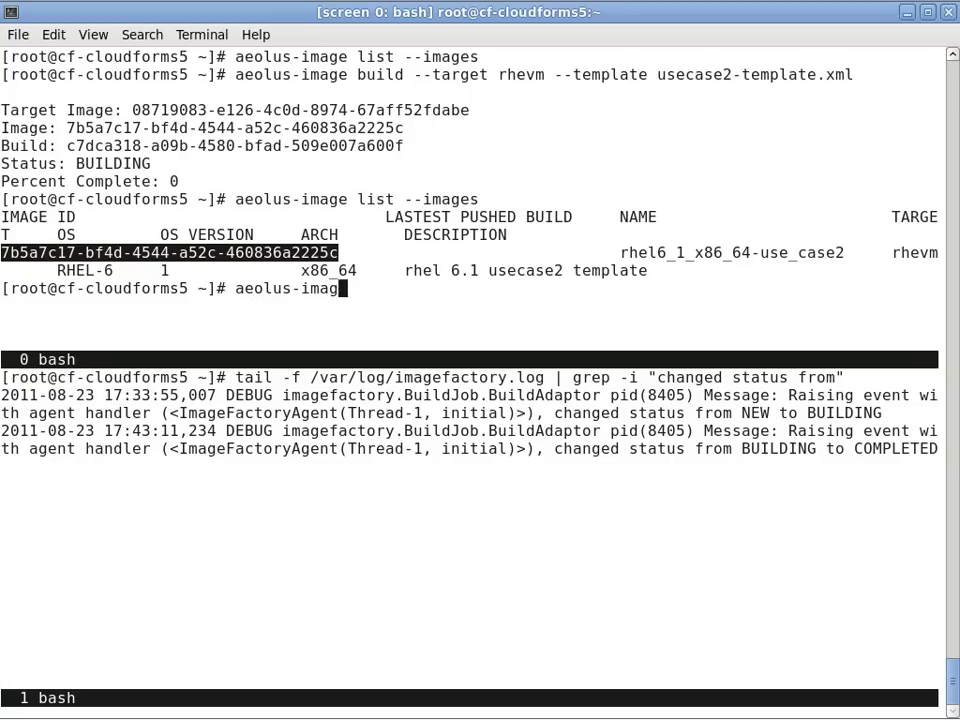
text(e push --id)
middle_click(358, 270)
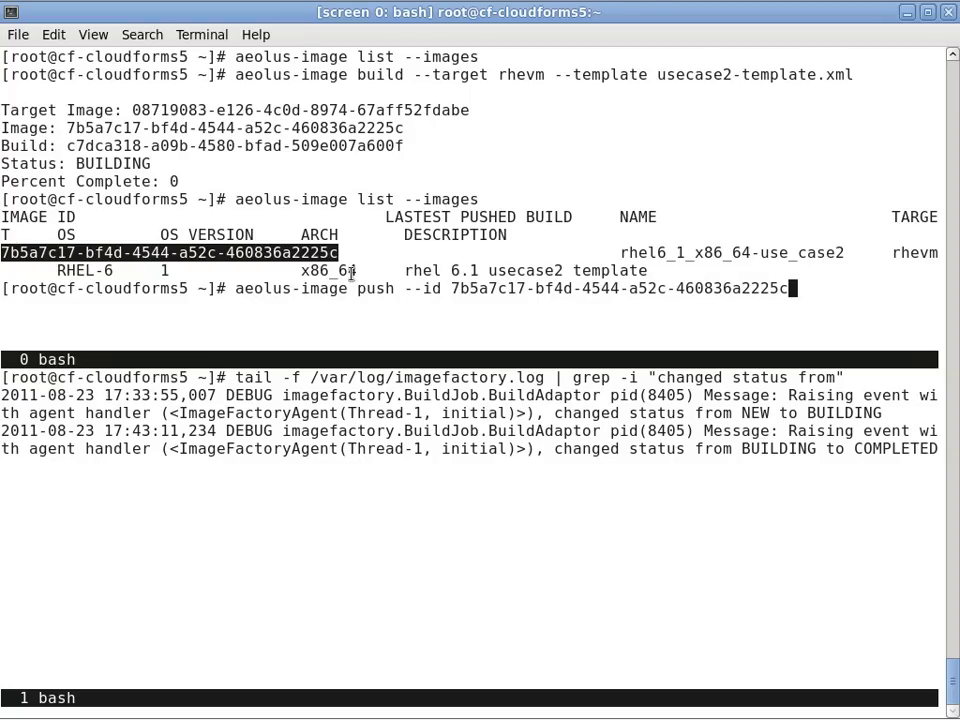
Complete the push command with --provider rhevm and run it.
text(--provider rhevm)
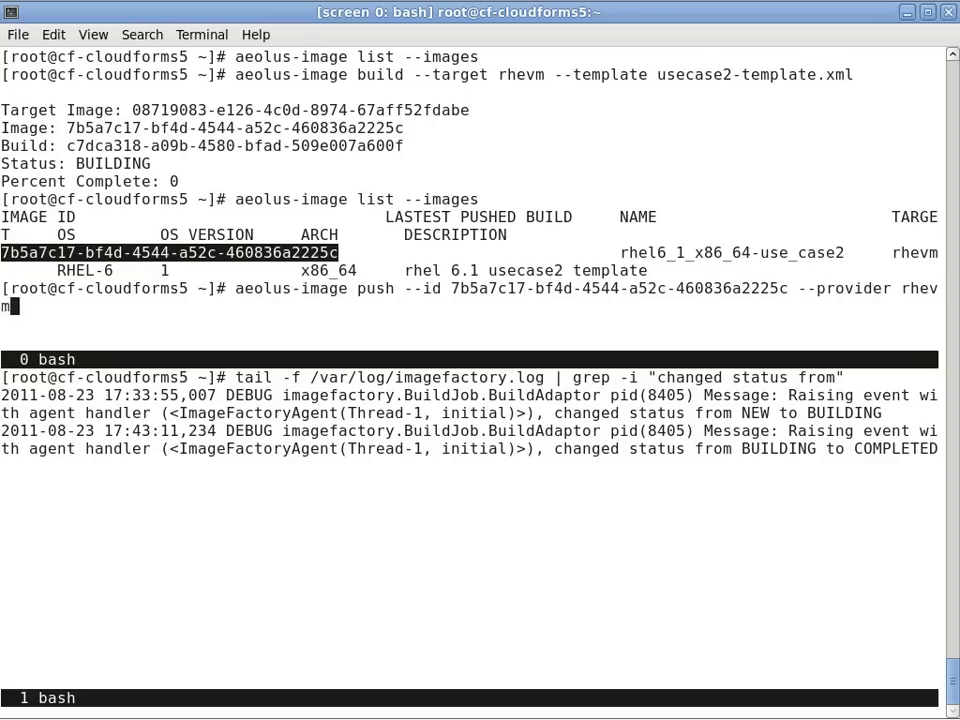
key(Return)
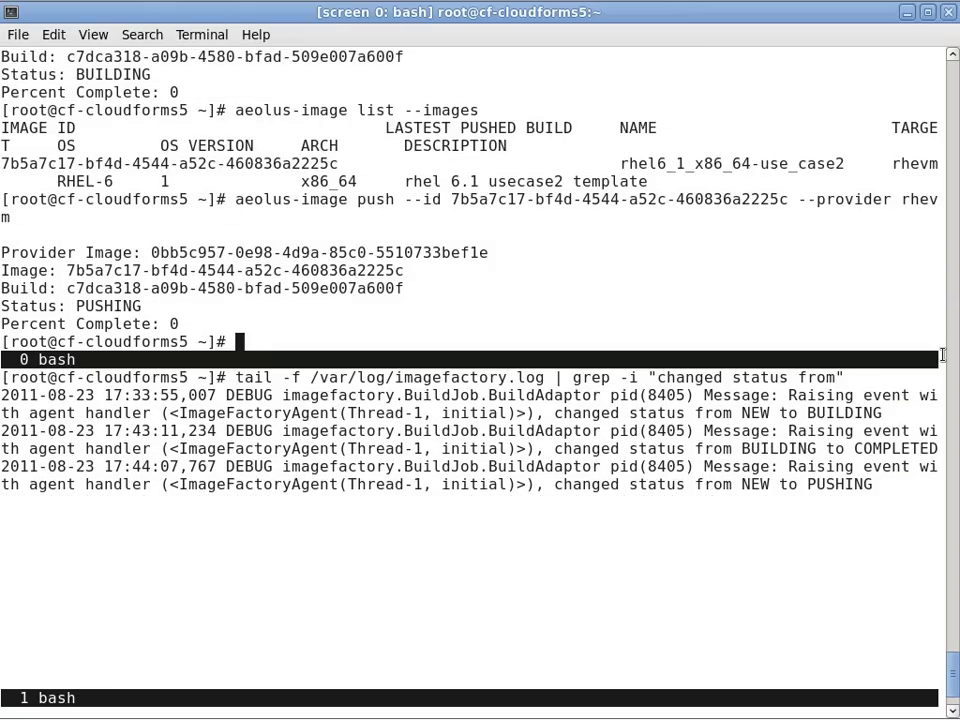
Check the image list, then build usecase2-template.xml for the vsphere target.
text(aeolus-image )
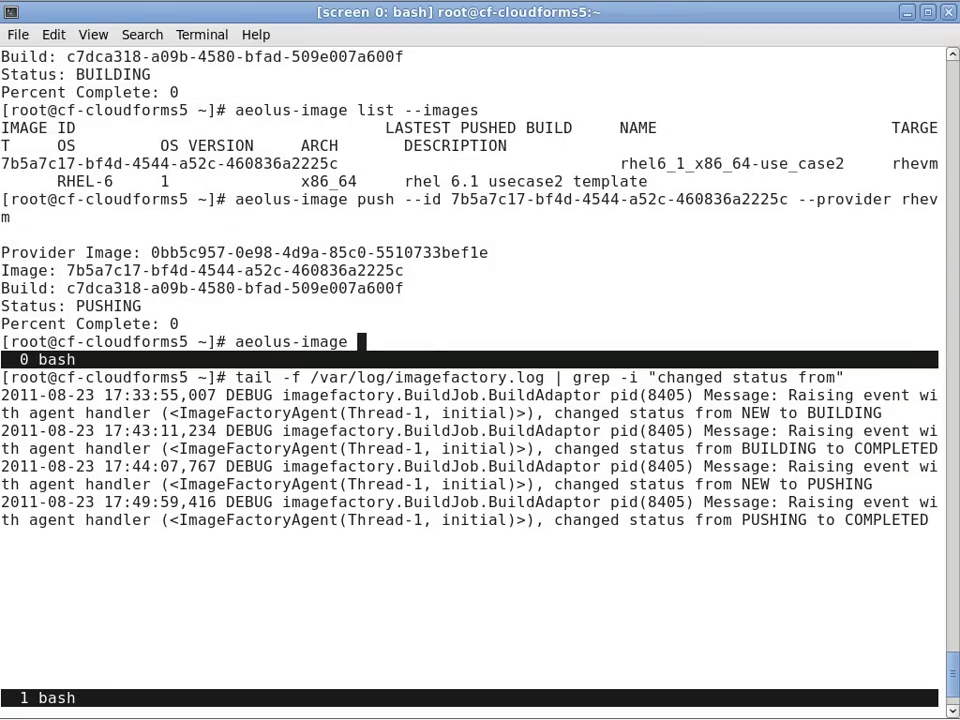
text(list --images)
key(Return)
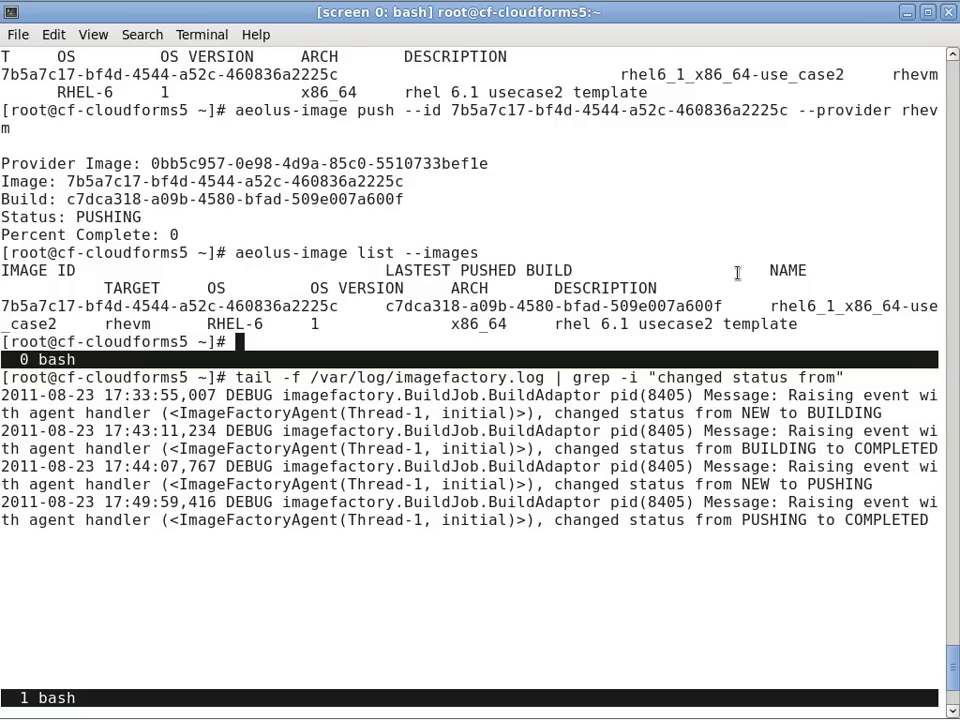
double_click(510, 308)
click(682, 270)
text(aeolus-image build )
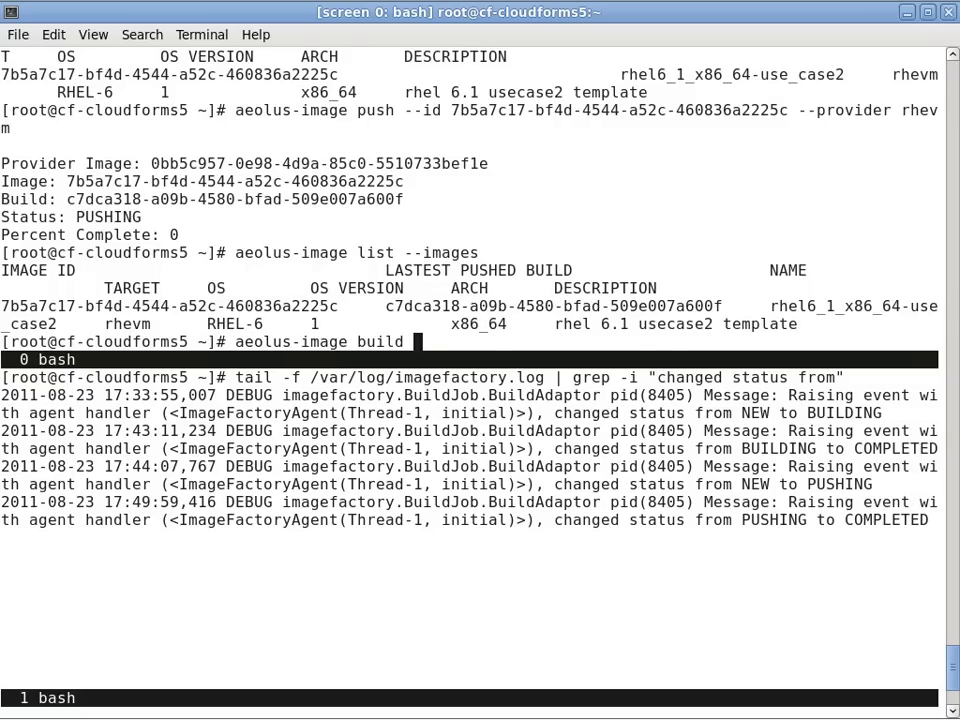
text(--template usecase2-template.xml )
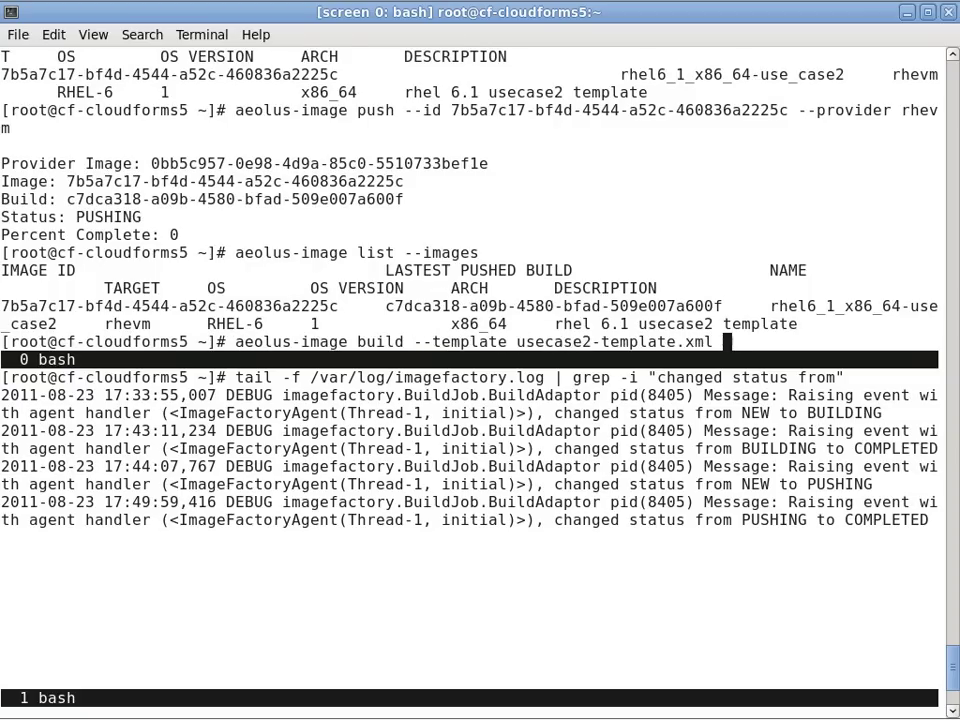
text(--target vsphere)
key(Return)
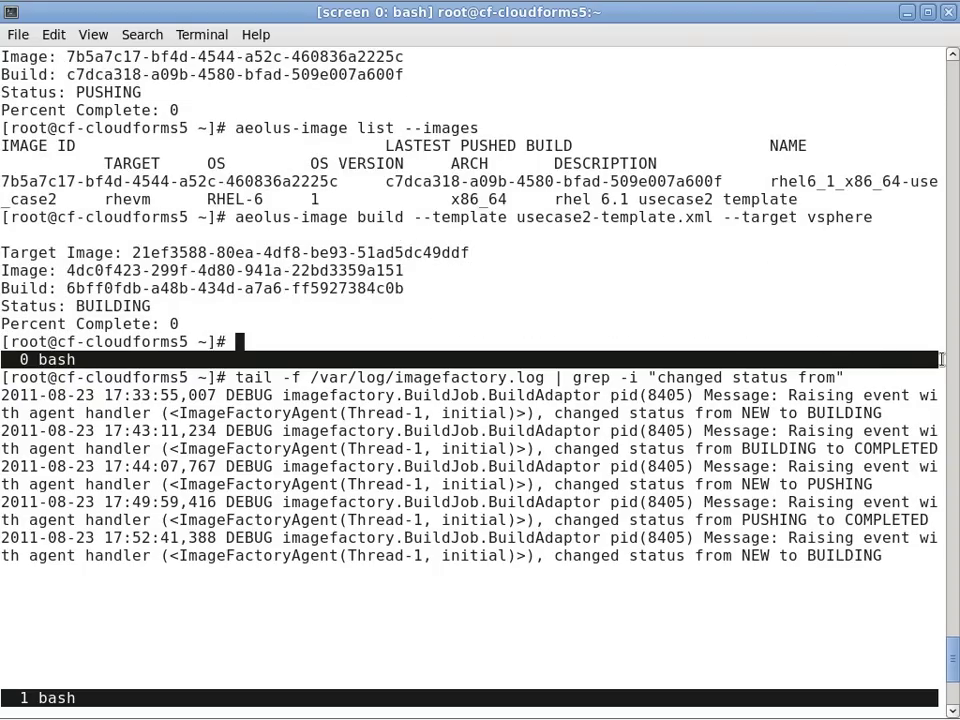
Relist images and push the new vsphere image ID to the vsphere provider.
text(!?list)
key(Return)
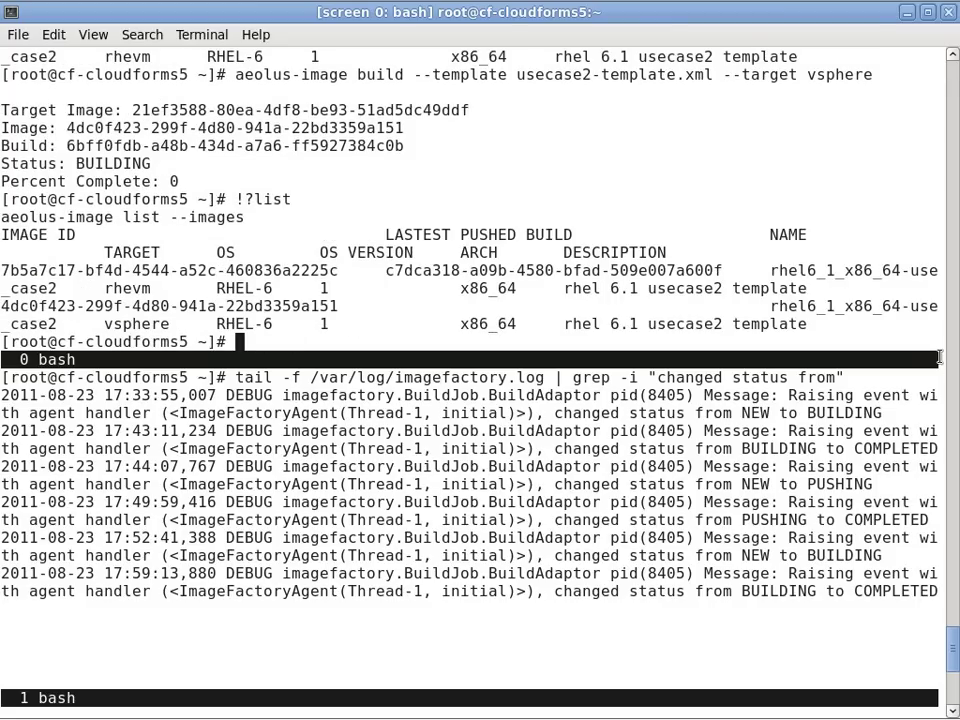
text(aeolus-image )
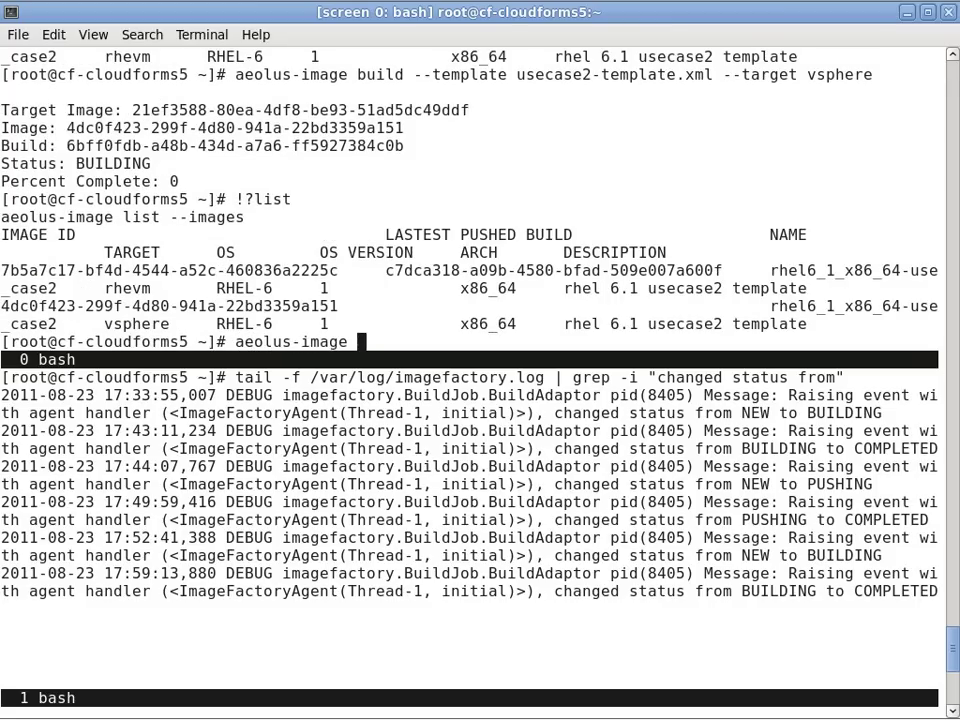
text(push --provider vs)
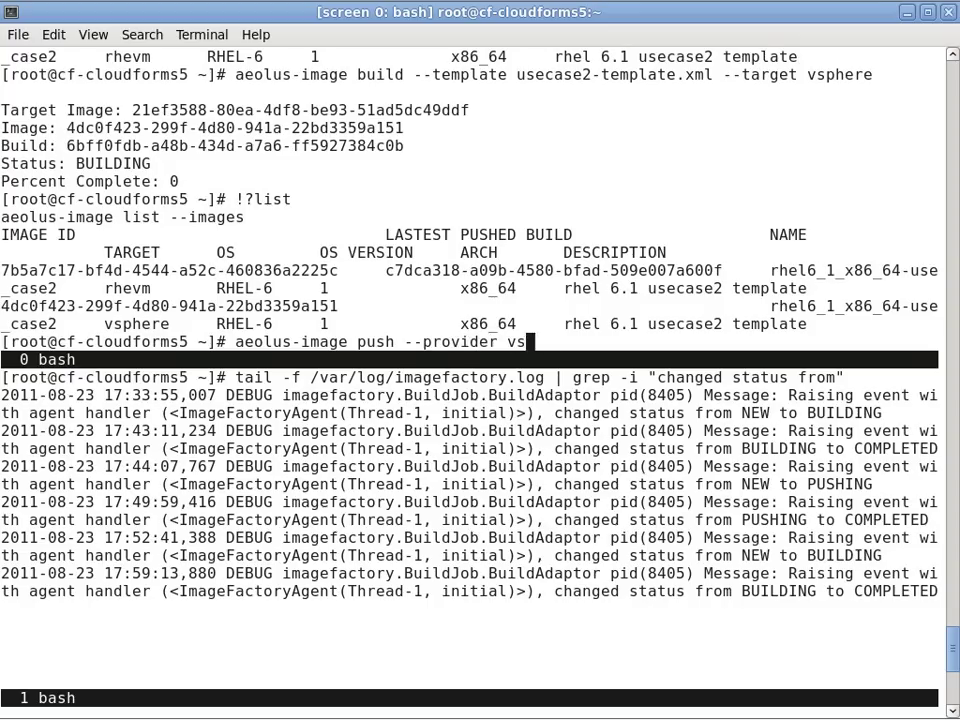
text(phere --id)
double_click(157, 305)
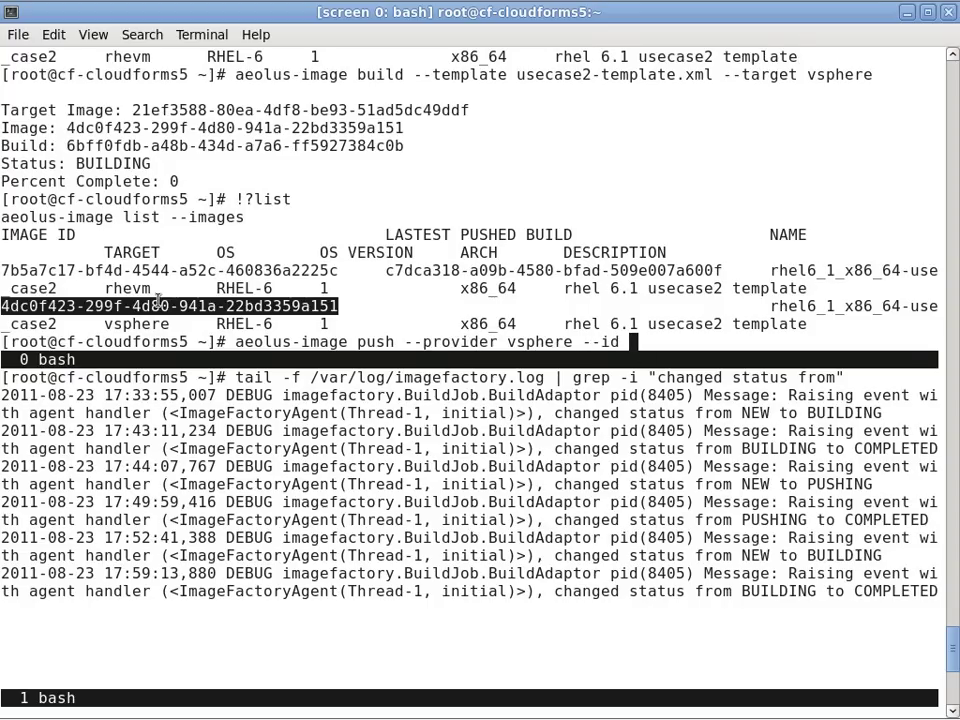
middle_click(671, 338)
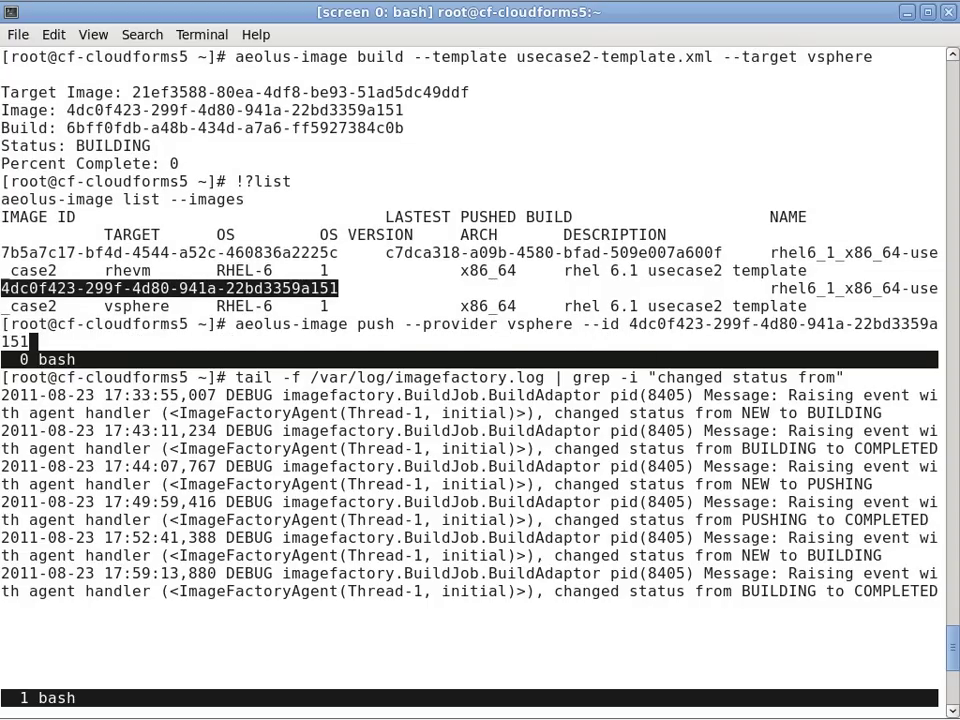
key(Return)
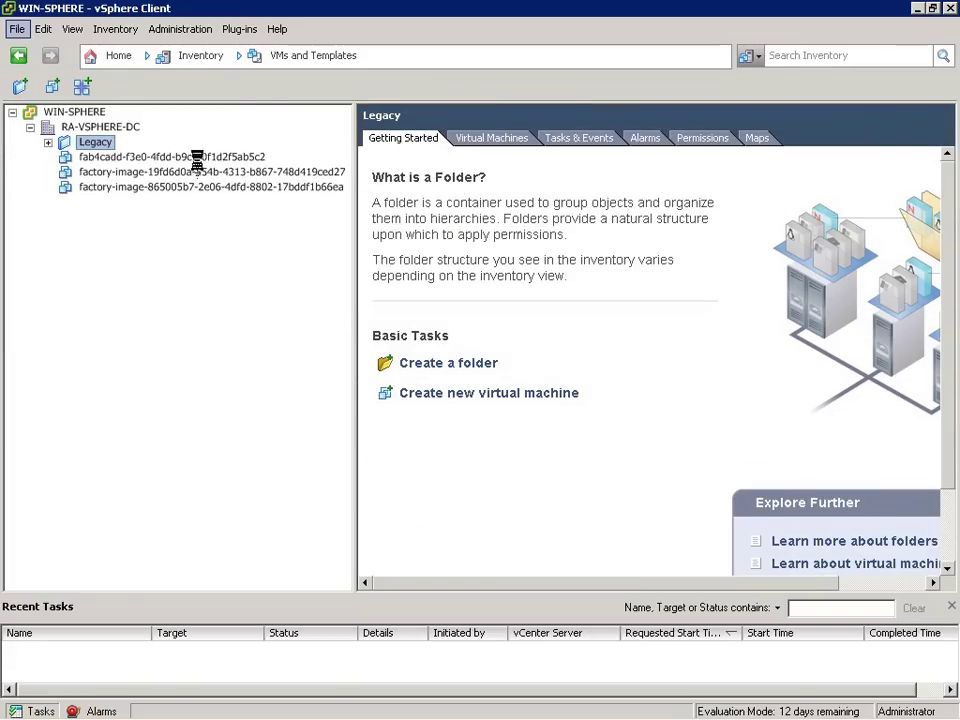
Select the first virtual machine in the RA-VSPHERE-DC Legacy folder.
click(197, 160)
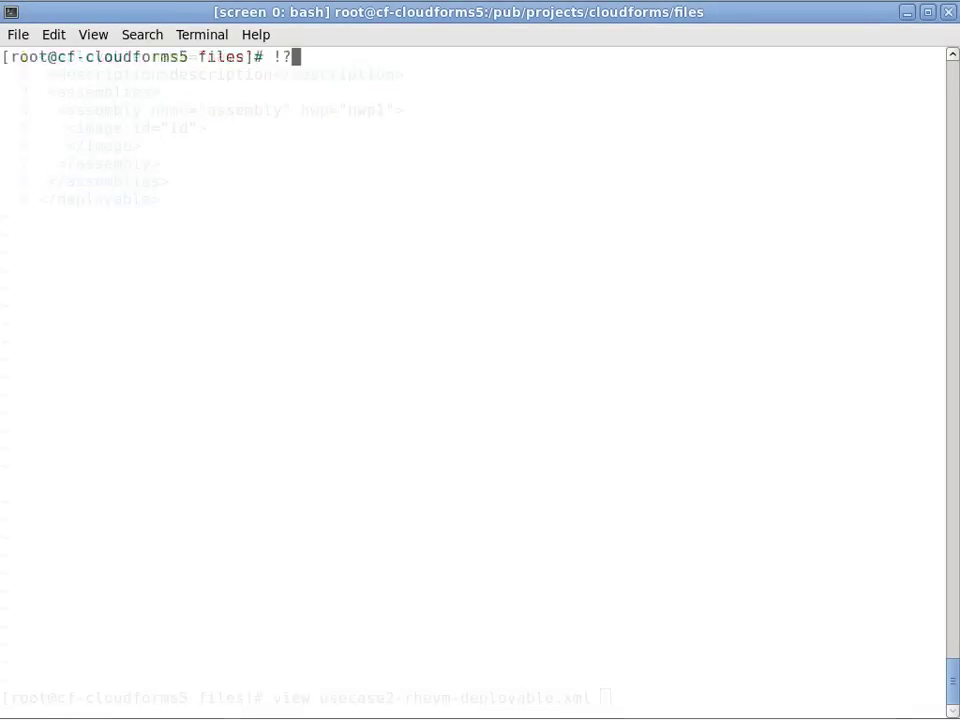
Rerun the image list and select the rhevm image ID 7b5a7c17….
text(list)
key(Return)
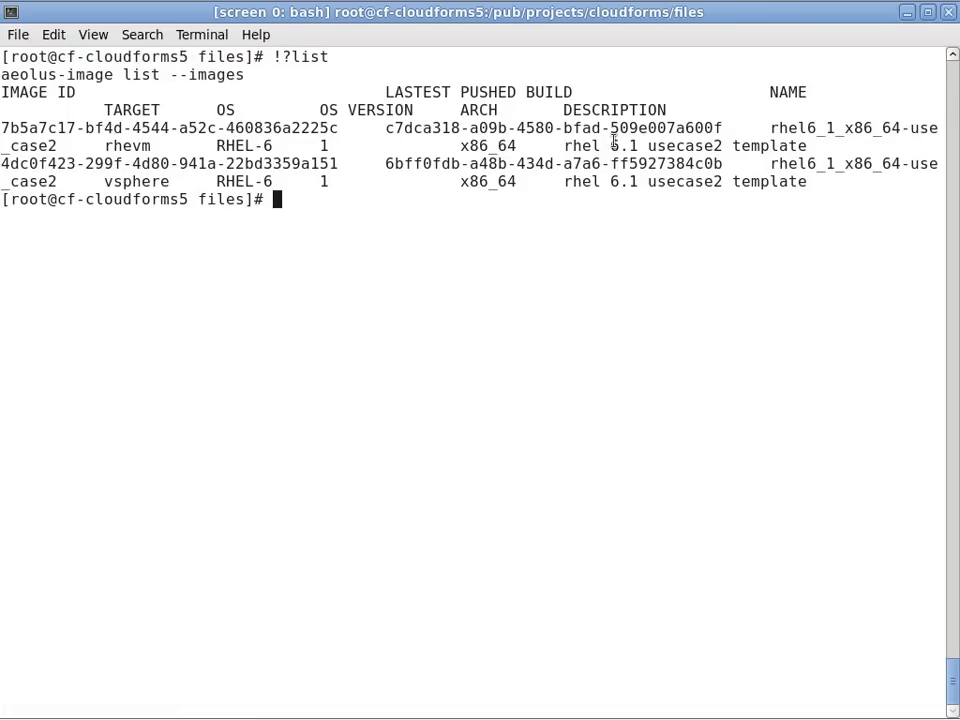
double_click(317, 128)
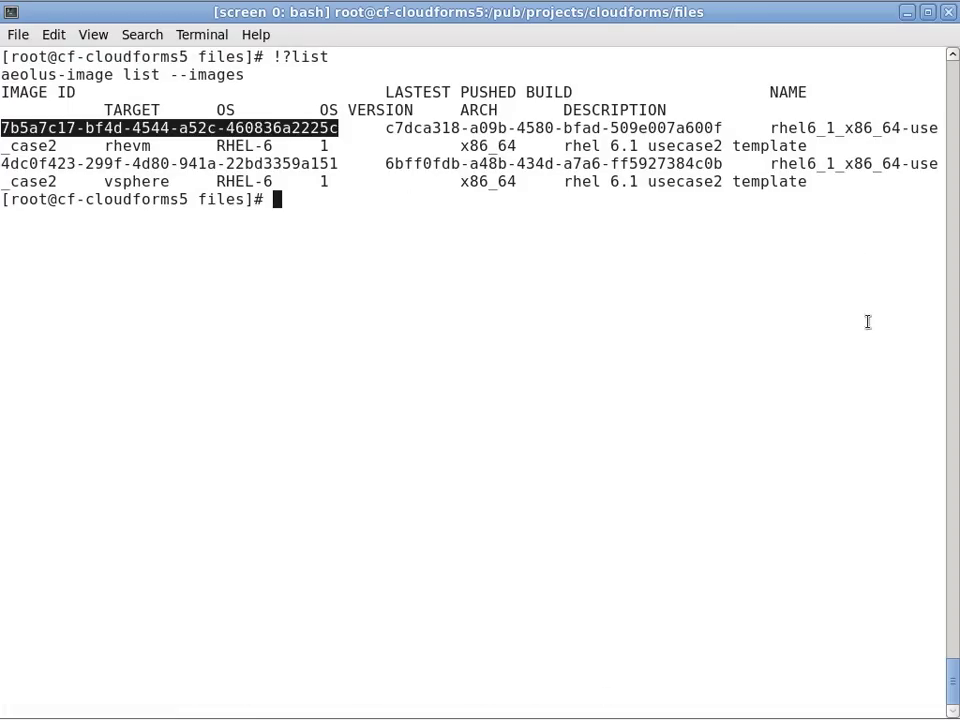
Paste the rhevm image ID into usecase2-rhevm-deployable.xml's image id and save with :wq.
text(vi usecase2-rhe)
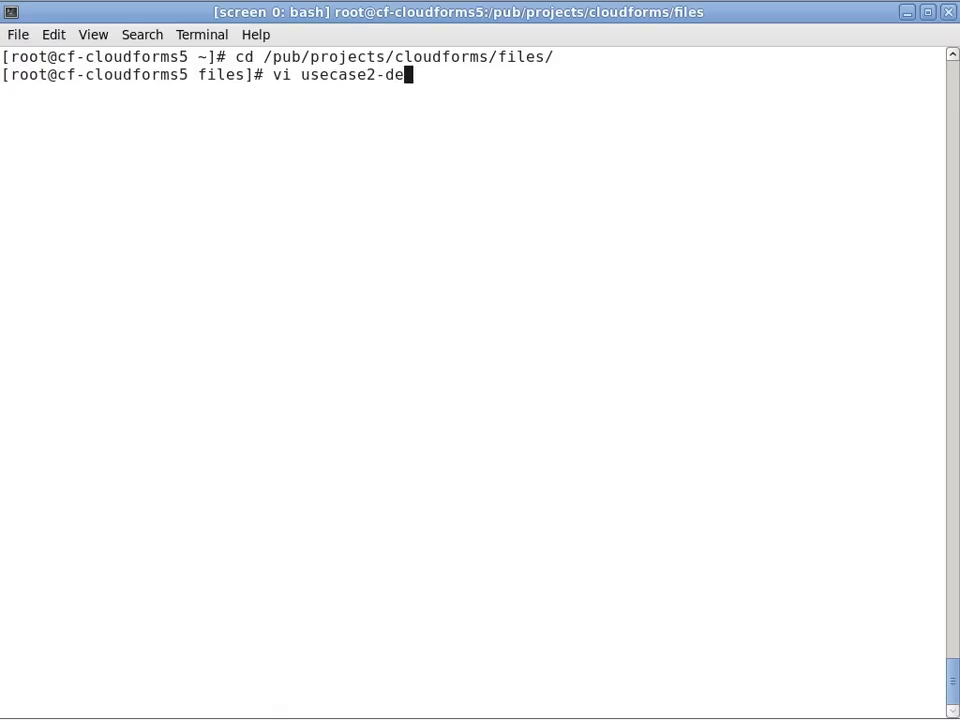
key(Tab)
key(Return)
key(w)
key(w)
key(w)
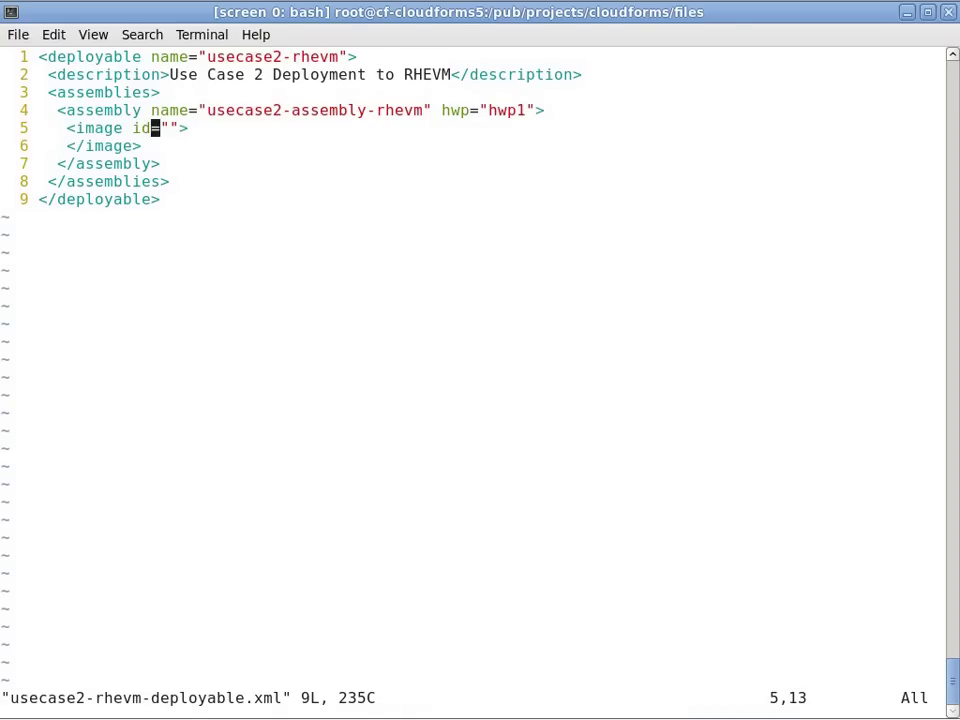
key(l)
key(l)
key(i)
text(7b5a7c17-bf4d-4544-a52c-460836a2225c)
key(Escape)
text(:wq)
key(Return)
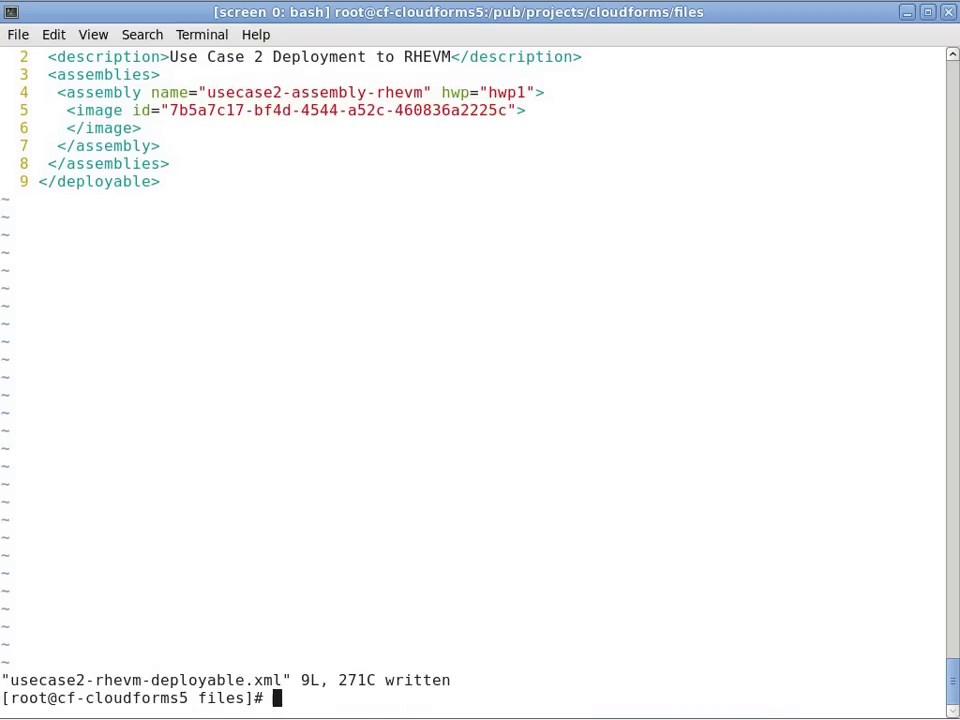
key(ctrl+l)
Rerun the image list and copy the vsphere image ID 4dc0f423-299f-4d80-941a-22bd3359a151.
text(!?list)
key(Return)
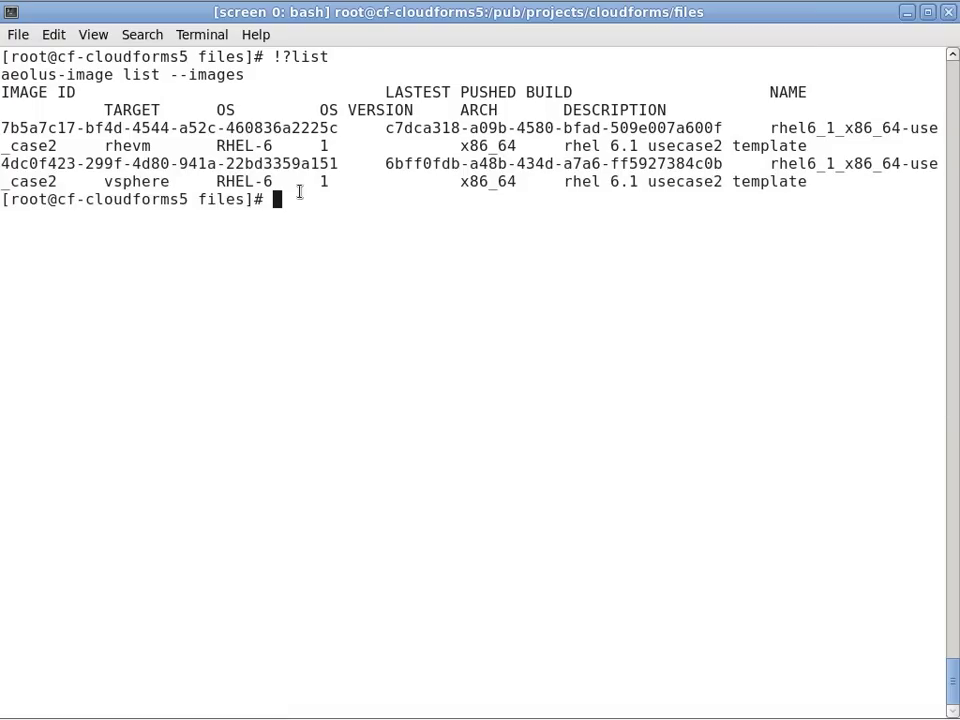
double_click(291, 163)
right_click(228, 161)
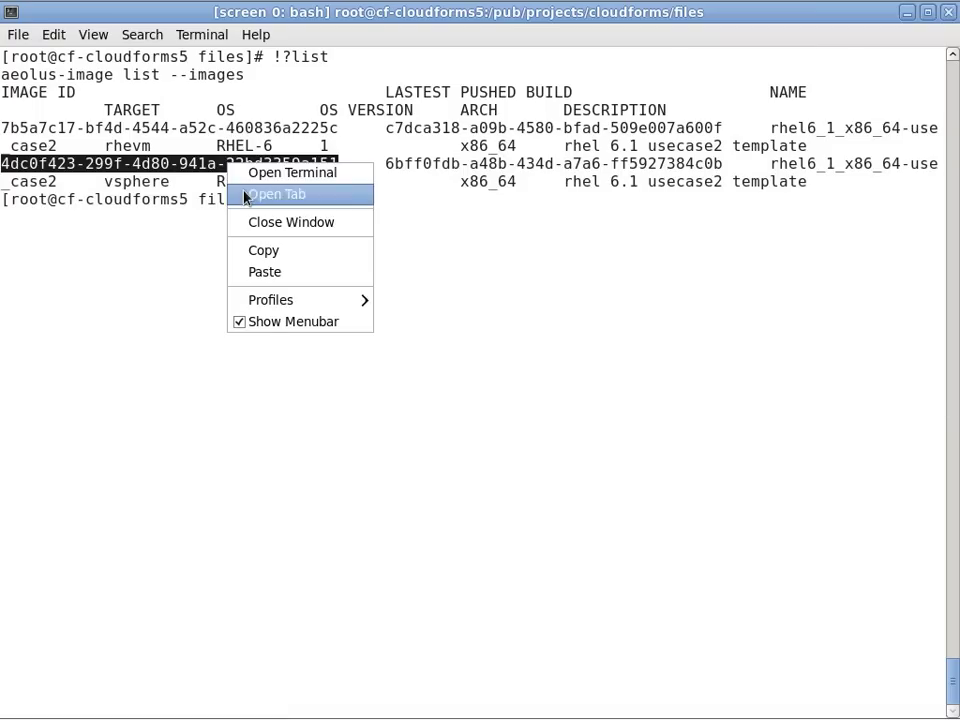
click(300, 252)
Paste the vsphere image ID into usecase2-vsphere-deployable.xml's image id and save with :wq.
text(vi usecase2-vsphere-deployable.xml)
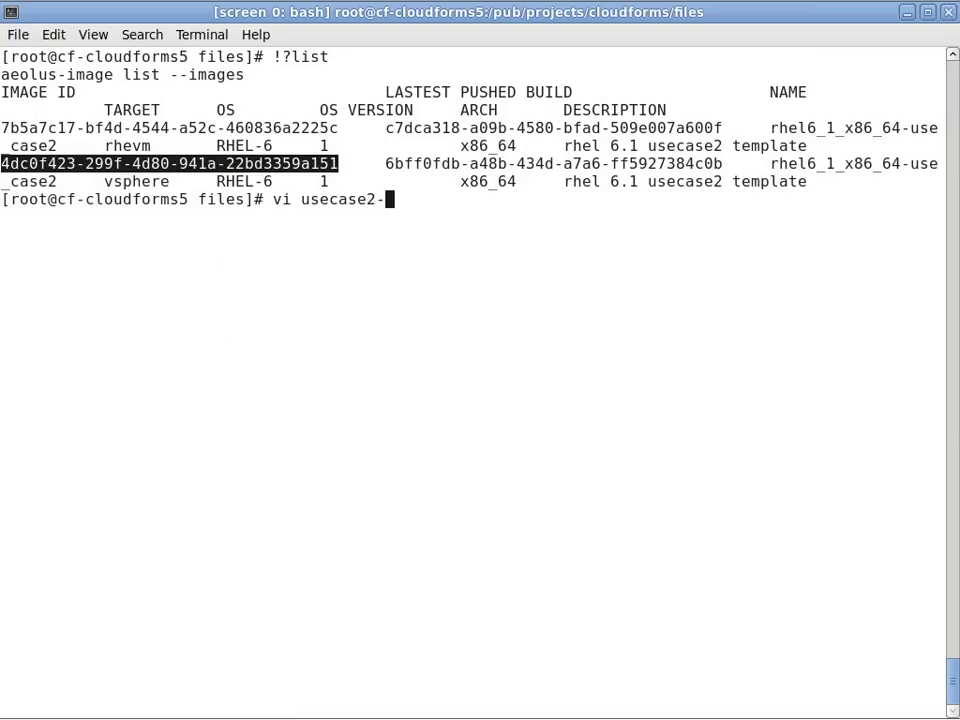
key(Return)
key(k)
key(dollar)
key(h)
key(h)
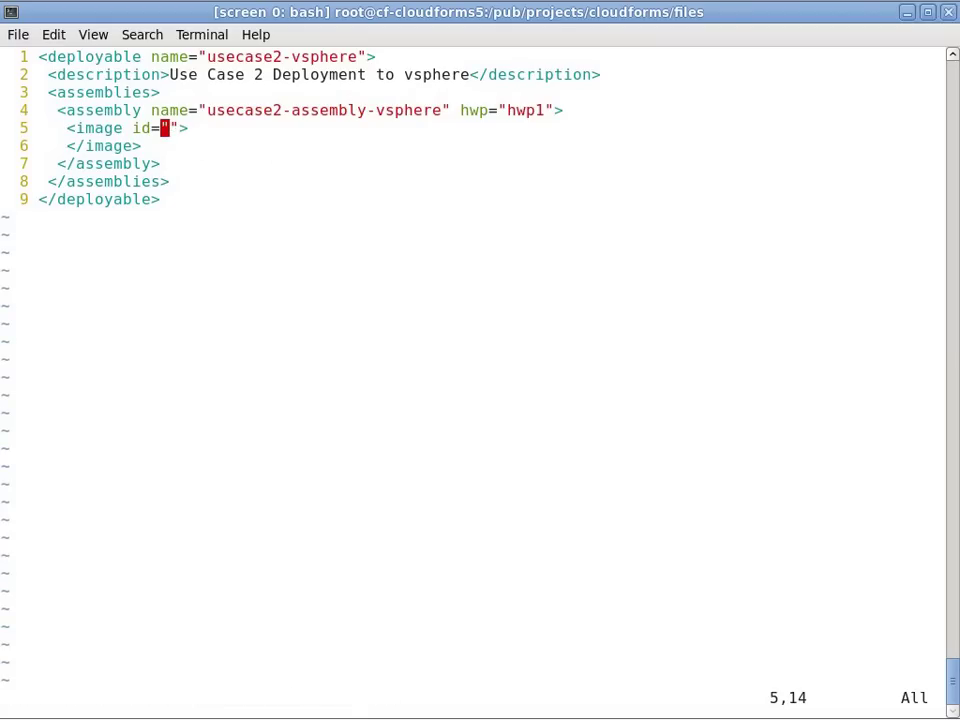
key(a)
key(ctrl+shift+v)
key(Escape)
key(colon)
text(wq)
key(Return)
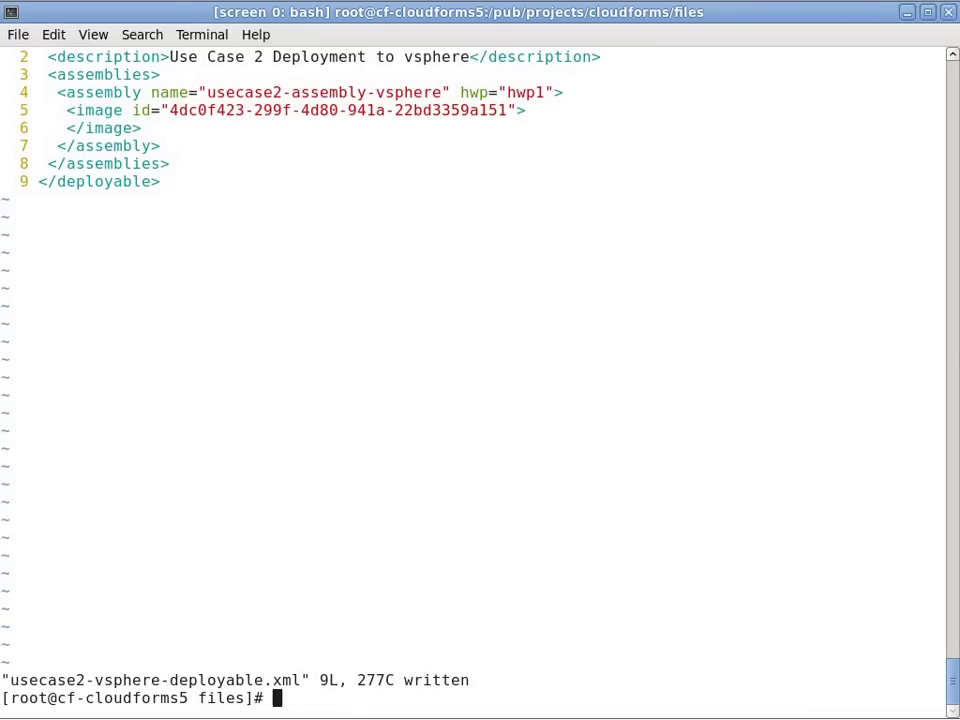
Add a new deployable named usecase2-rhevm under Suggested Deployables.
key(alt+Tab)
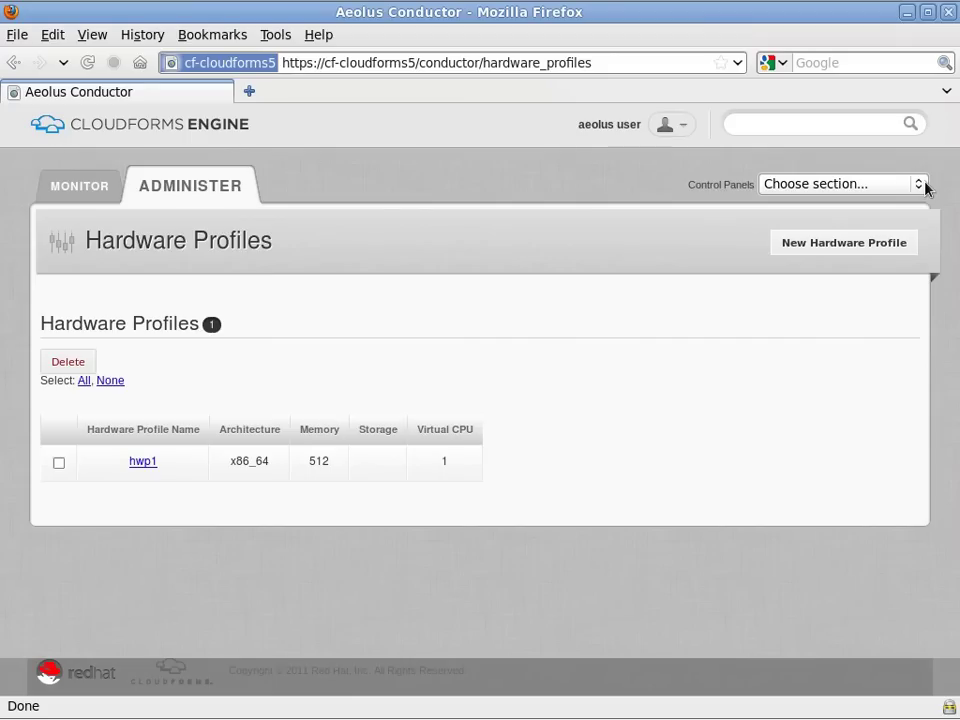
click(925, 186)
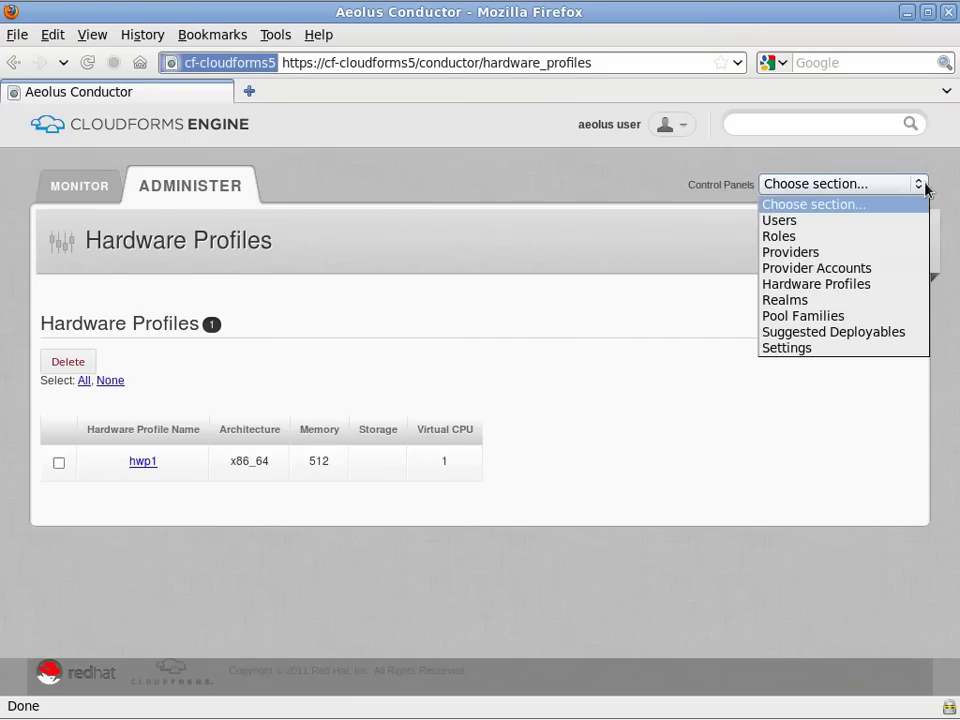
click(904, 335)
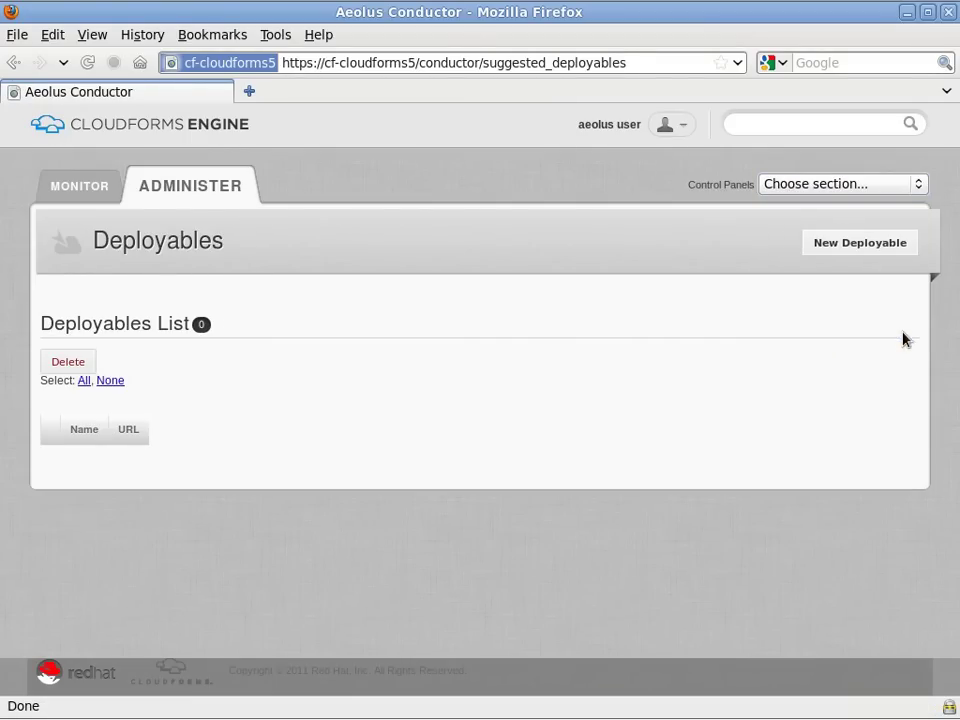
click(906, 246)
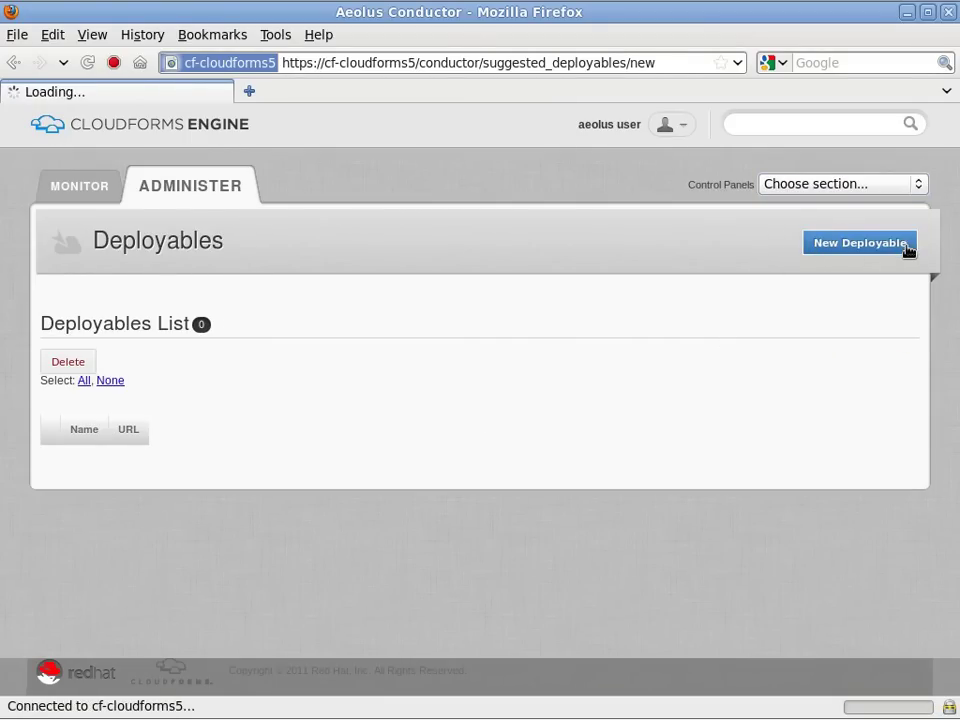
click(409, 418)
text(usecase2-rhevm)
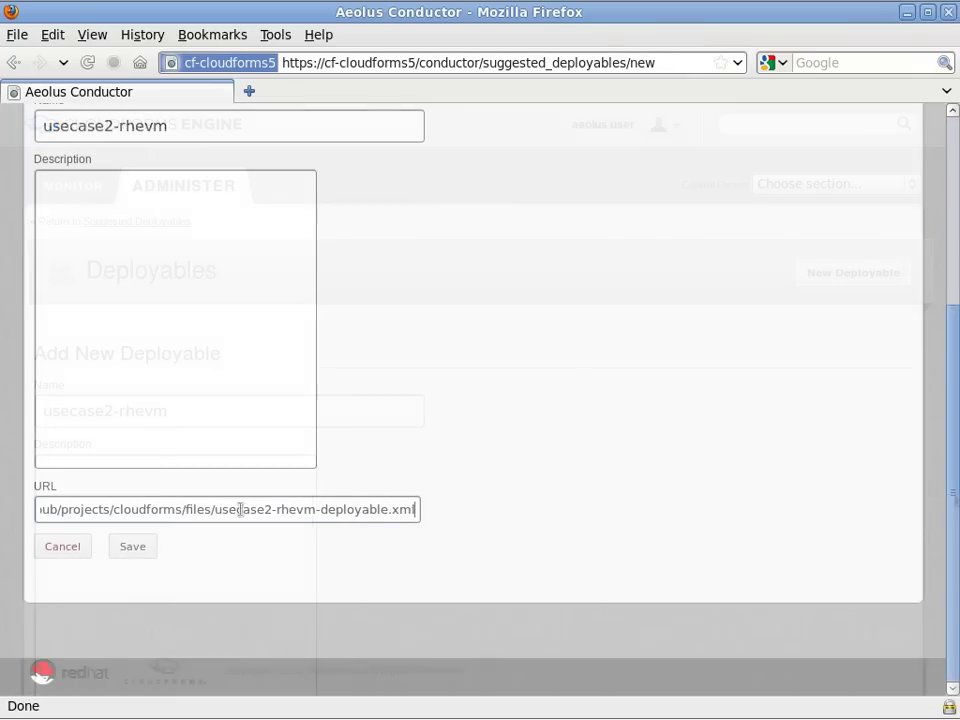
click(145, 545)
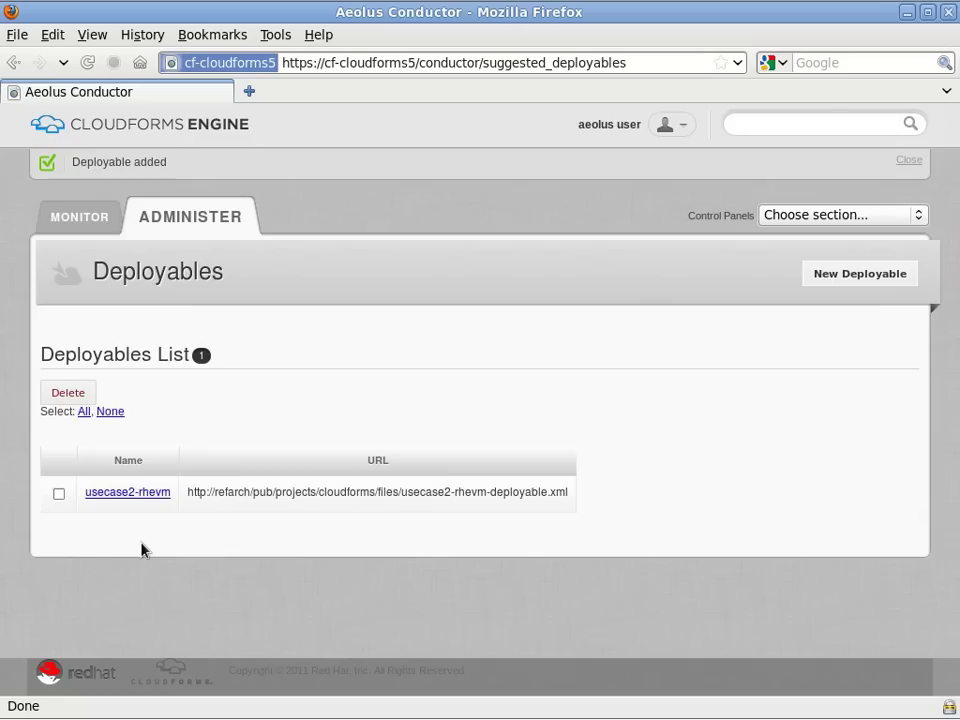
Add a second deployable named usecase2-vsphere and save it.
click(880, 278)
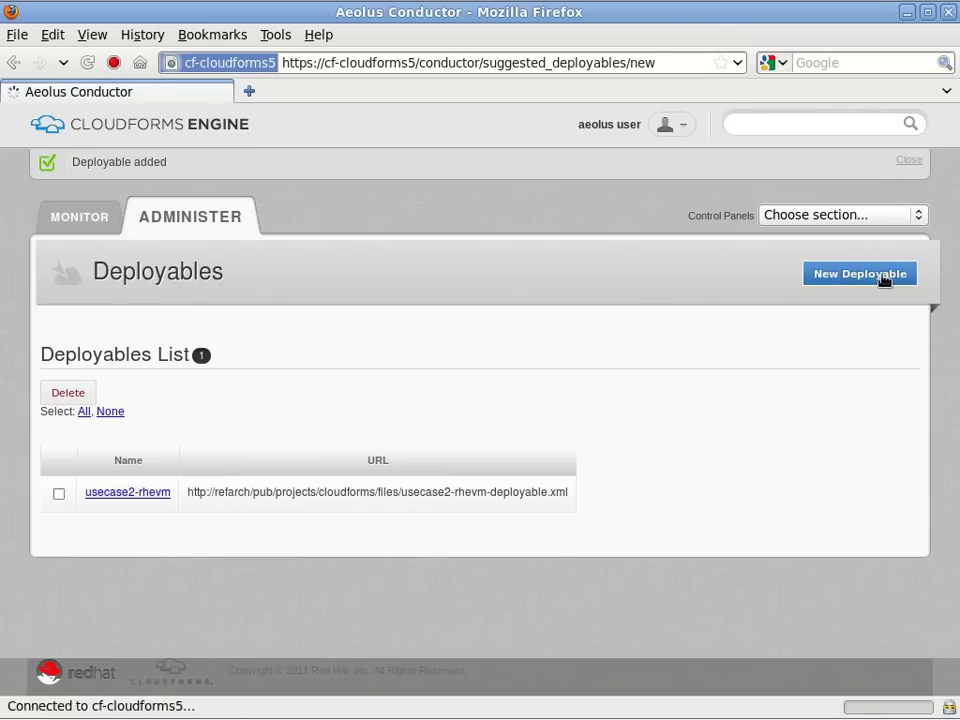
click(390, 411)
text(u)
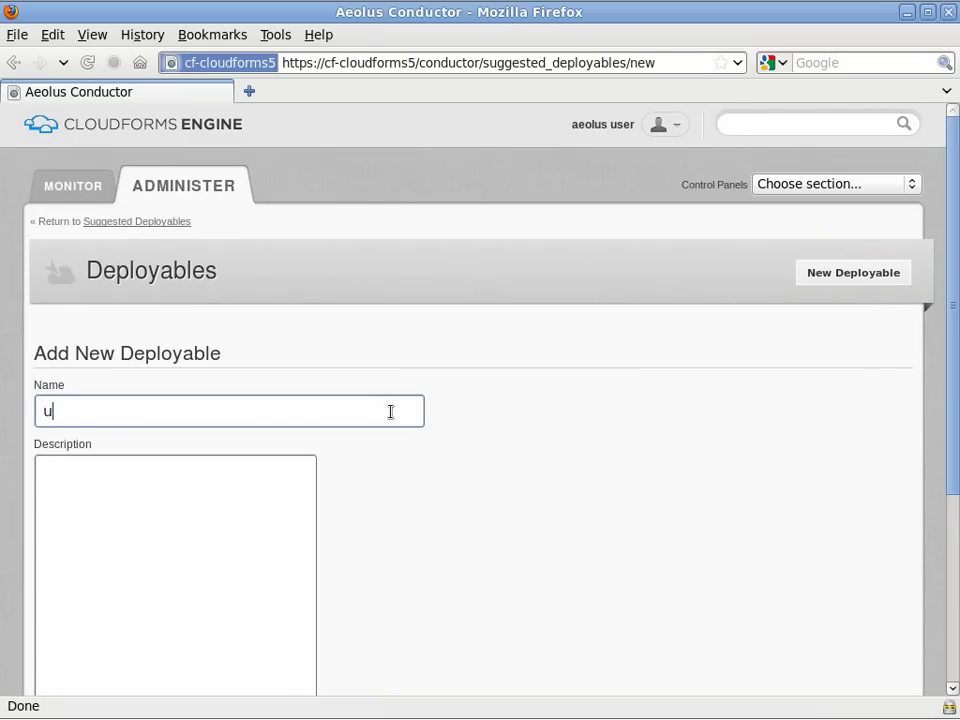
text(secase2-vsphere)
scroll(437, 431, down, 5)
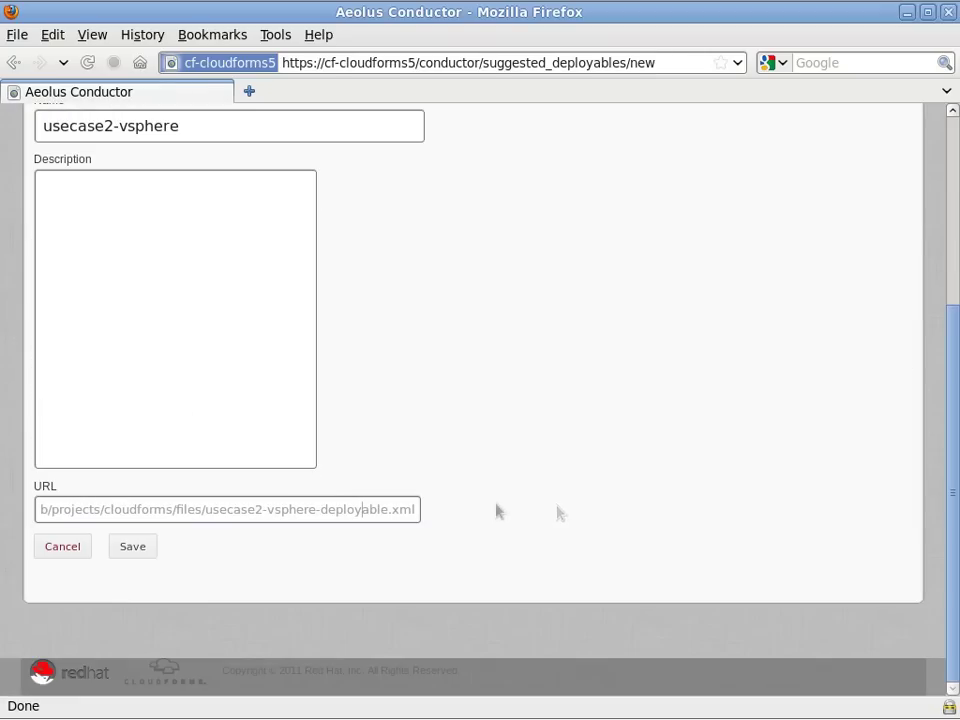
click(132, 547)
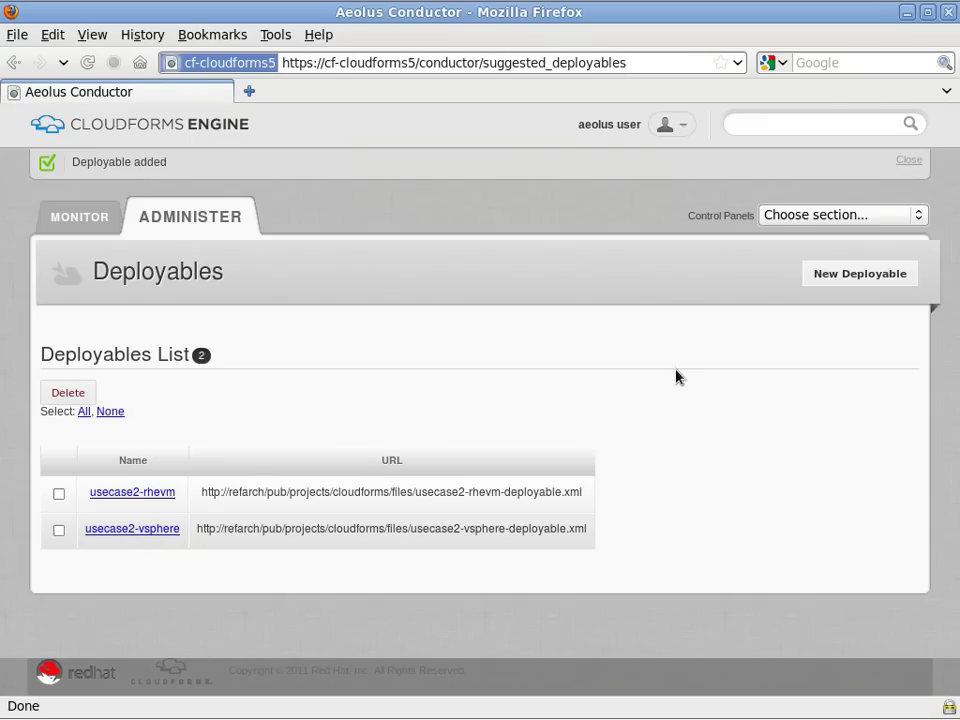
click(249, 92)
text(ht)
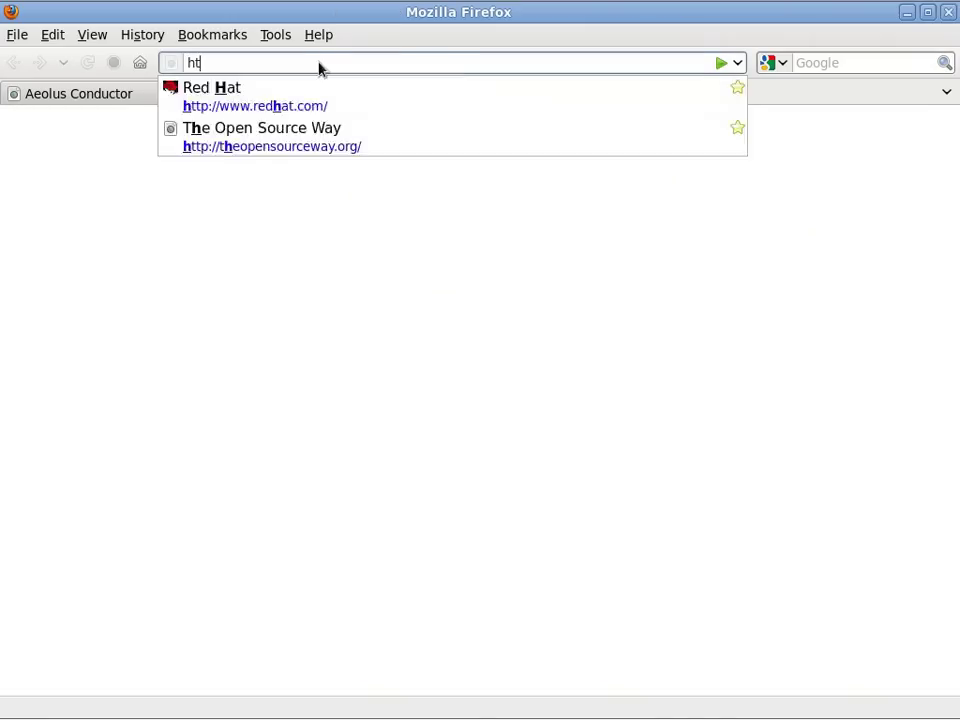
text(tp://ra-apps/cgi-bin/)
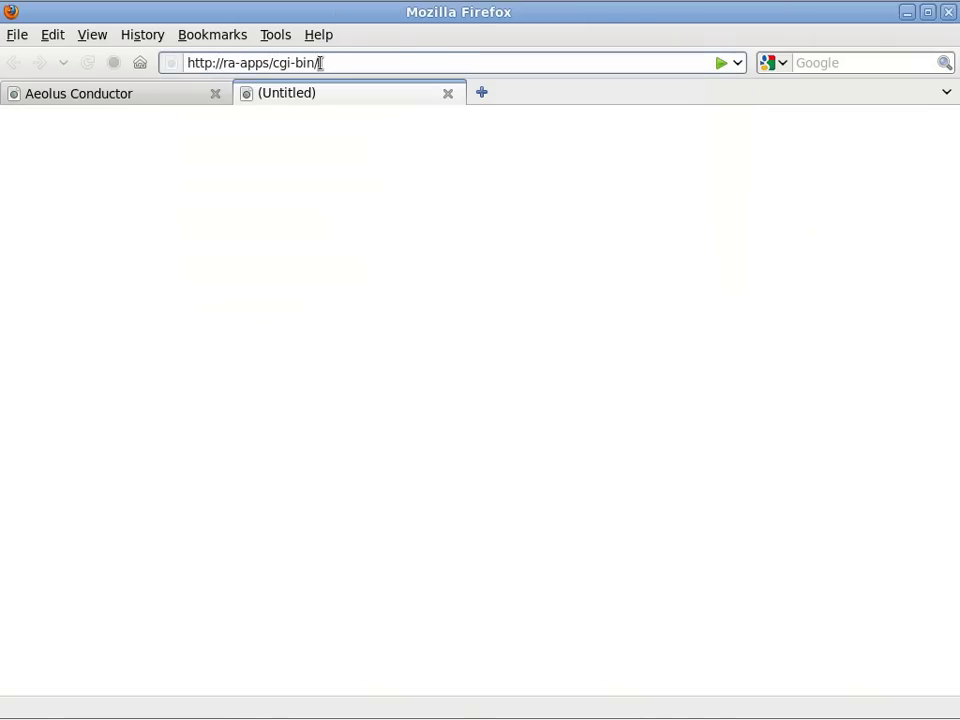
text(get_instances.py)
key(Return)
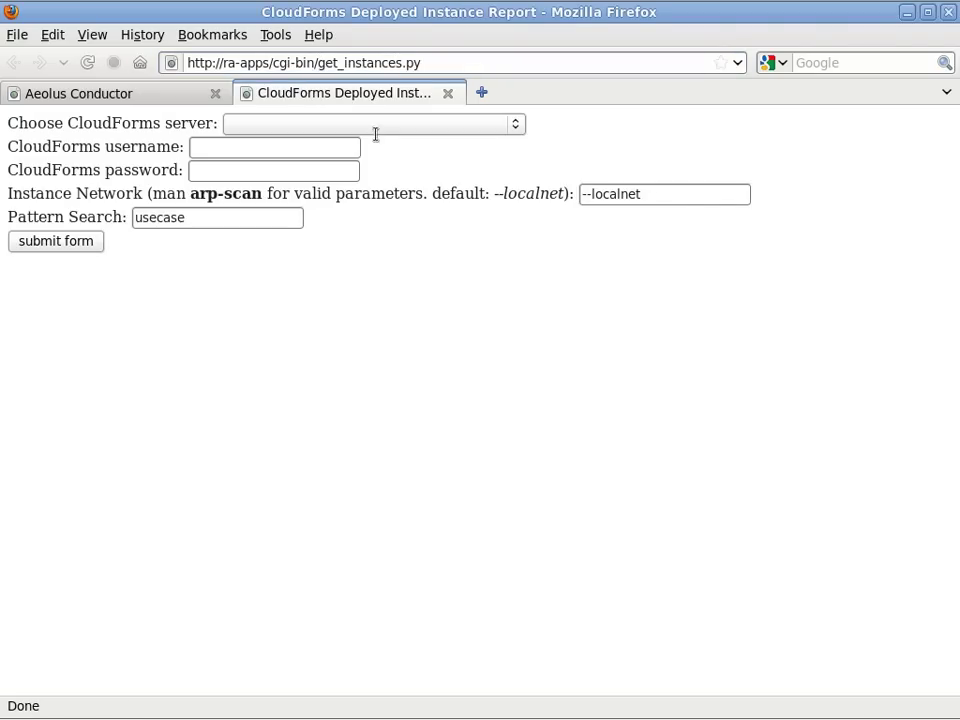
click(516, 126)
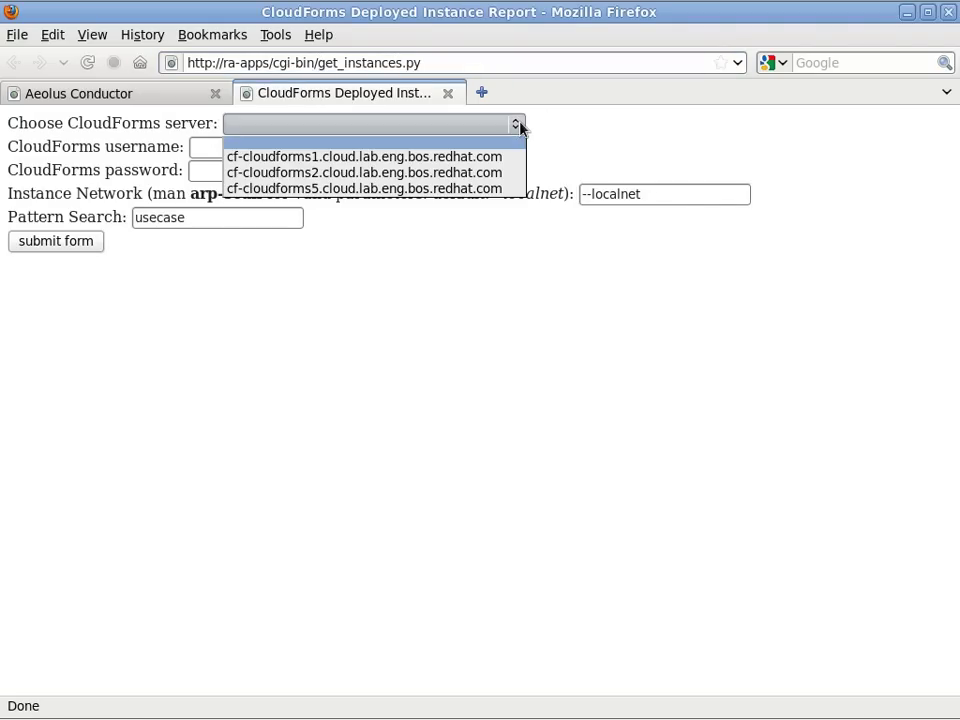
click(470, 189)
text(2)
click(64, 243)
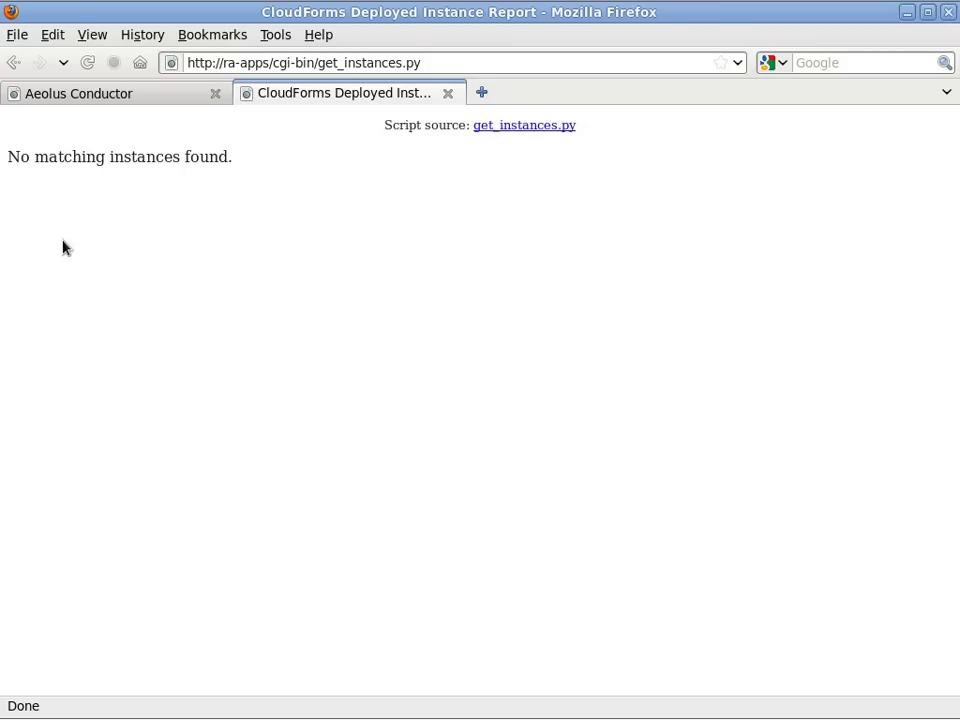
Read through the report script's source in a separate tab, then close it.
right_click(500, 128)
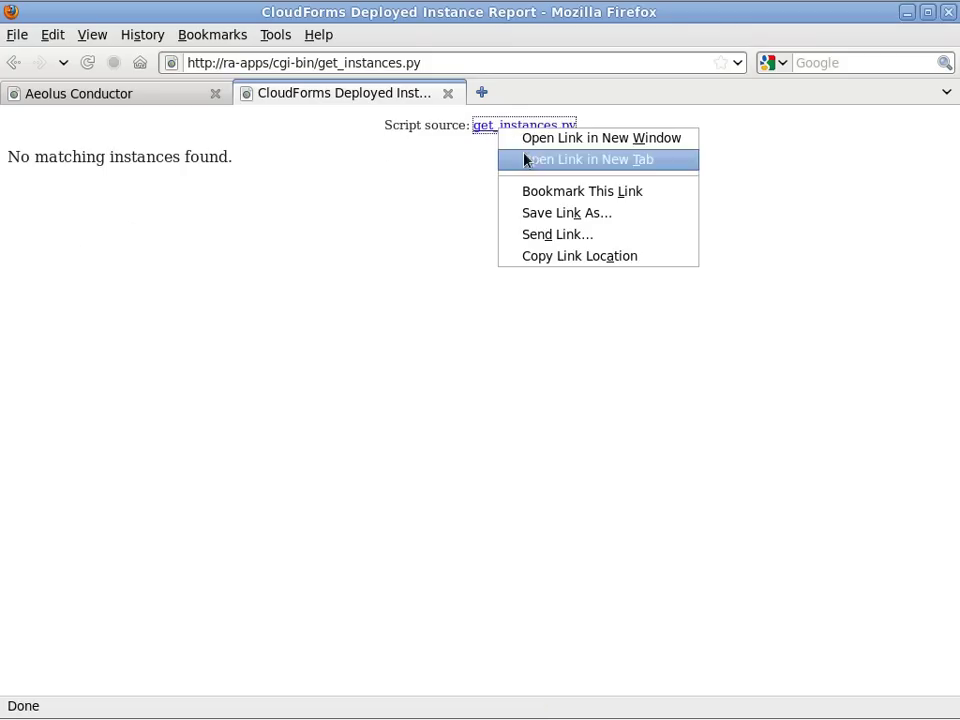
click(527, 158)
click(598, 100)
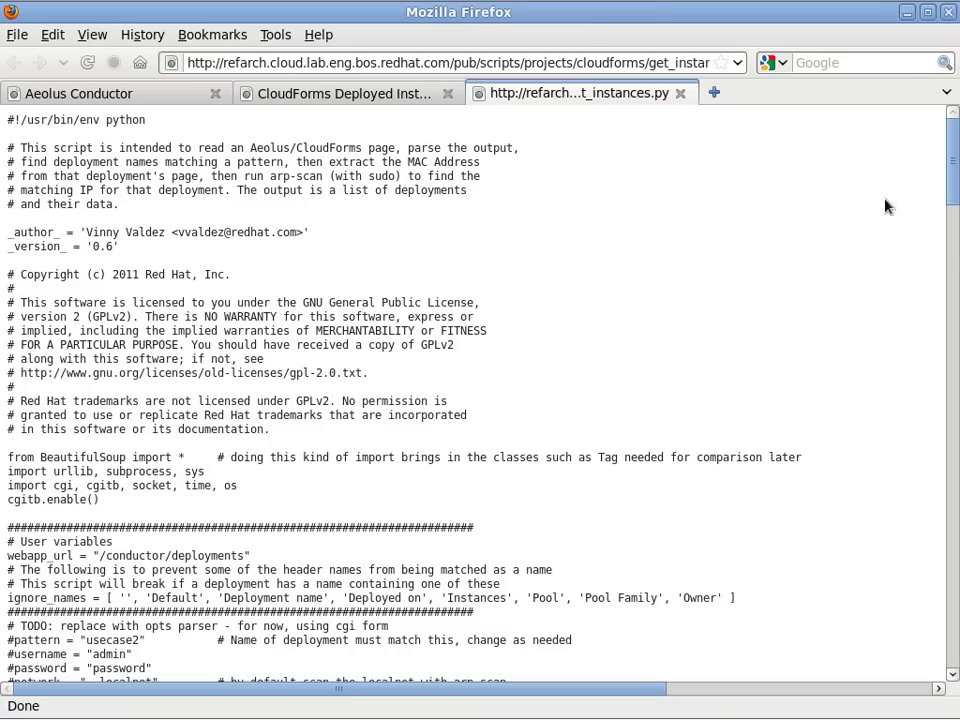
scroll(928, 200, down, 2)
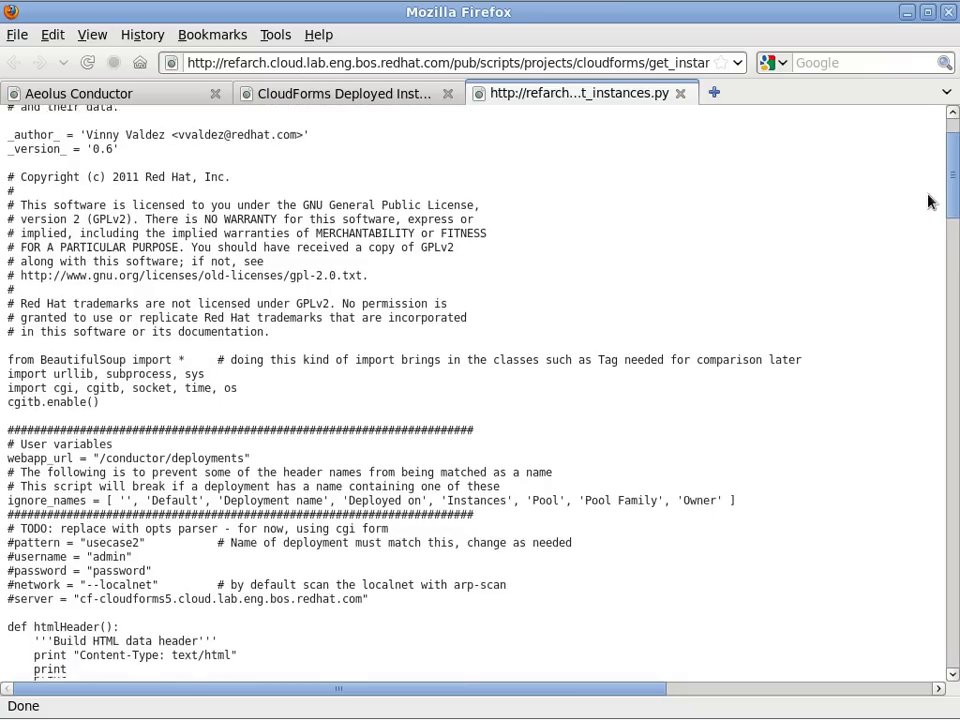
scroll(928, 200, down, 4)
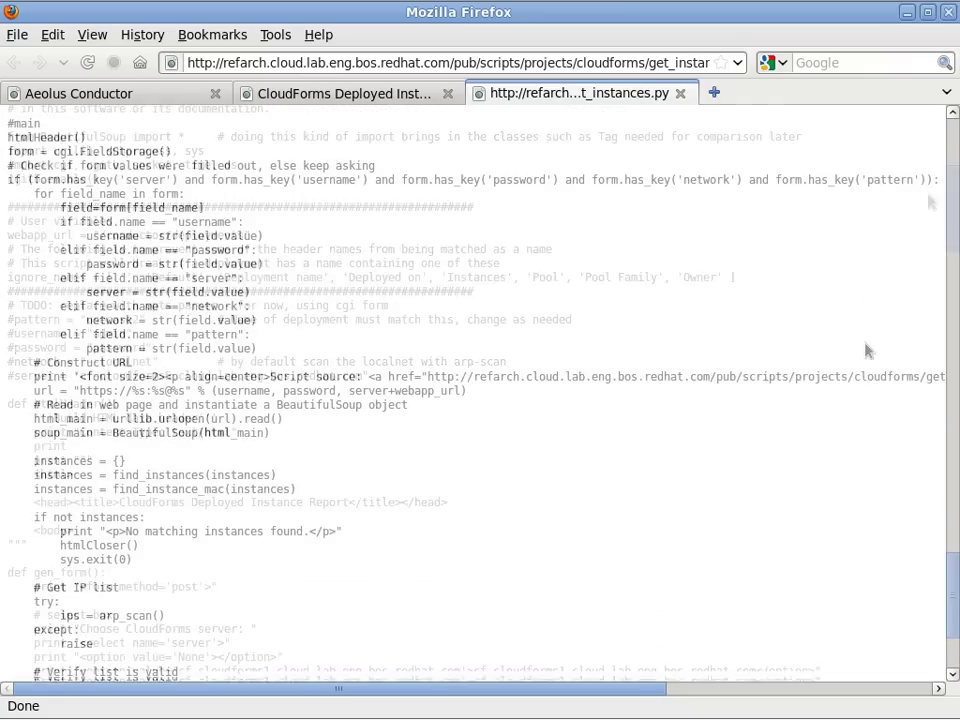
scroll(867, 350, down, 4)
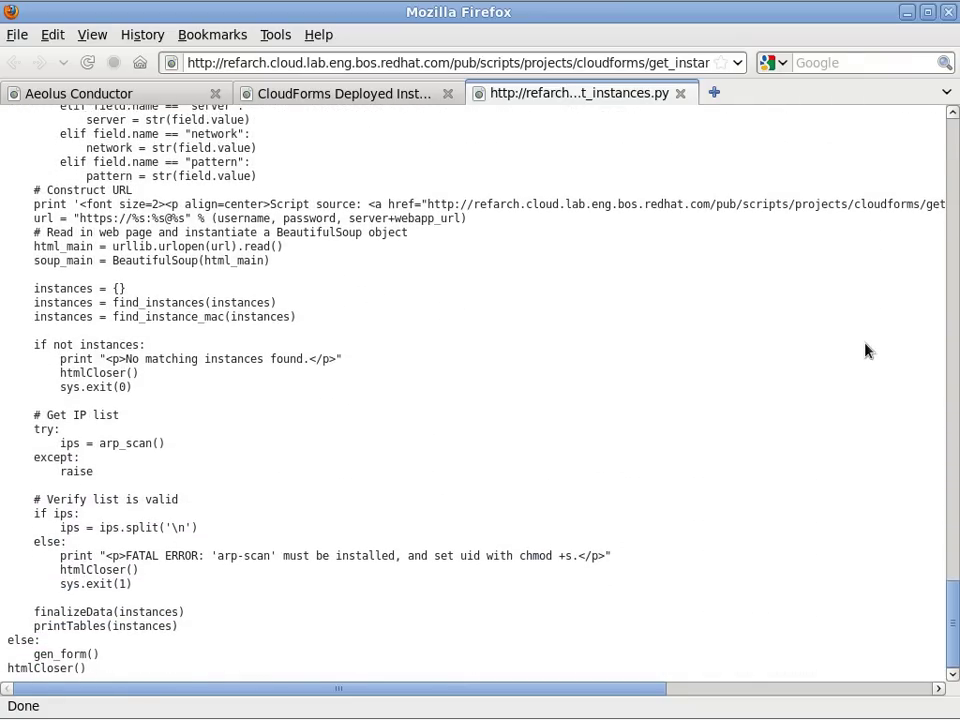
click(680, 92)
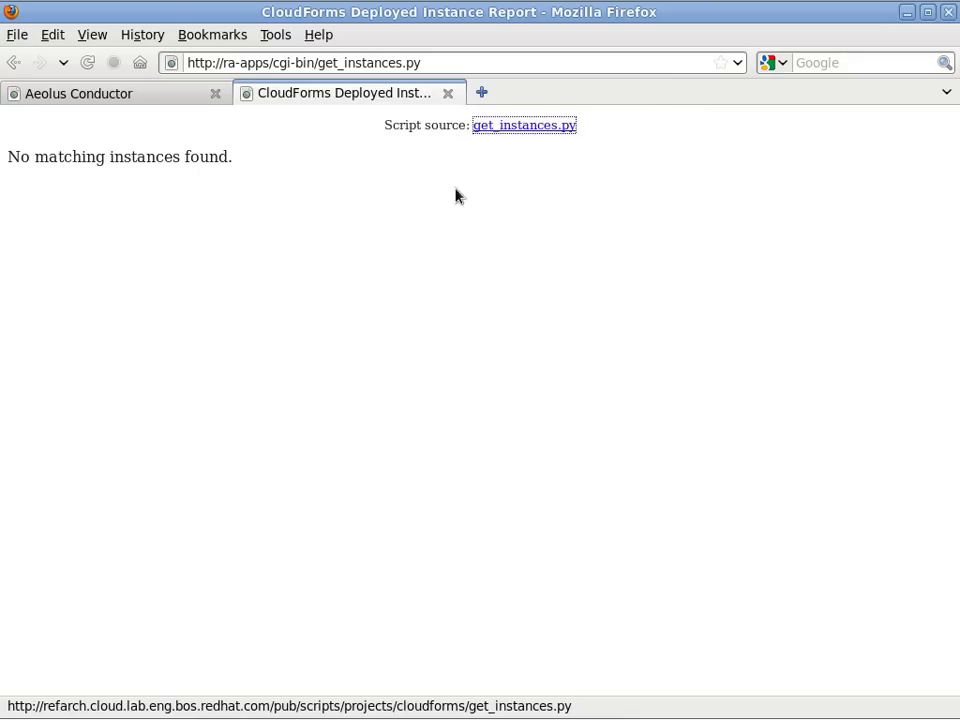
Start a new deployment in the Default pool named usecase2-01.
click(96, 99)
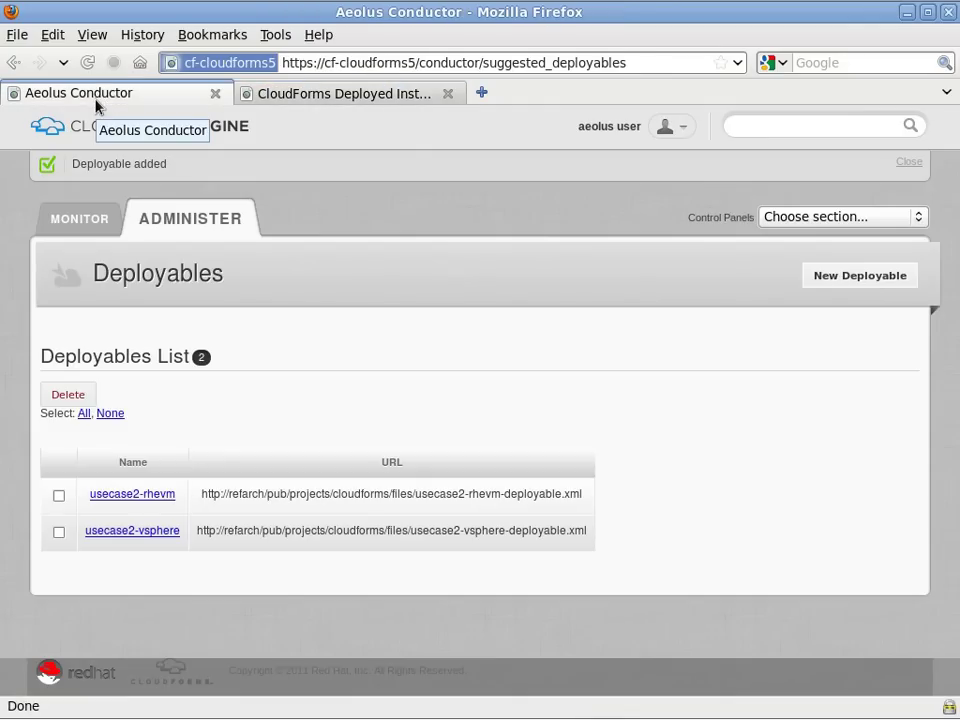
click(88, 219)
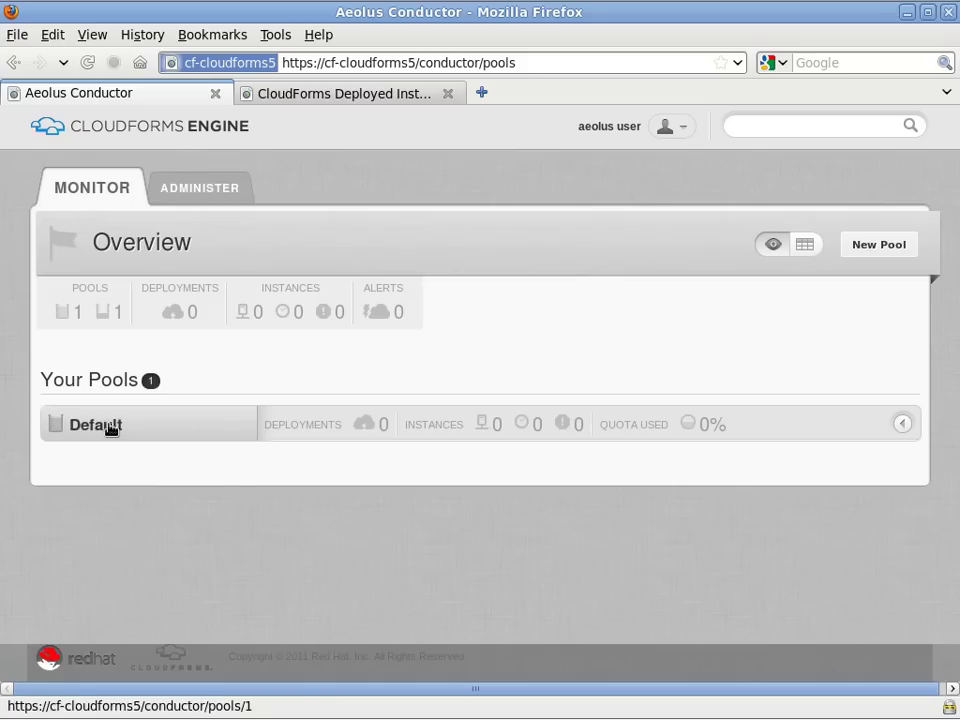
click(108, 429)
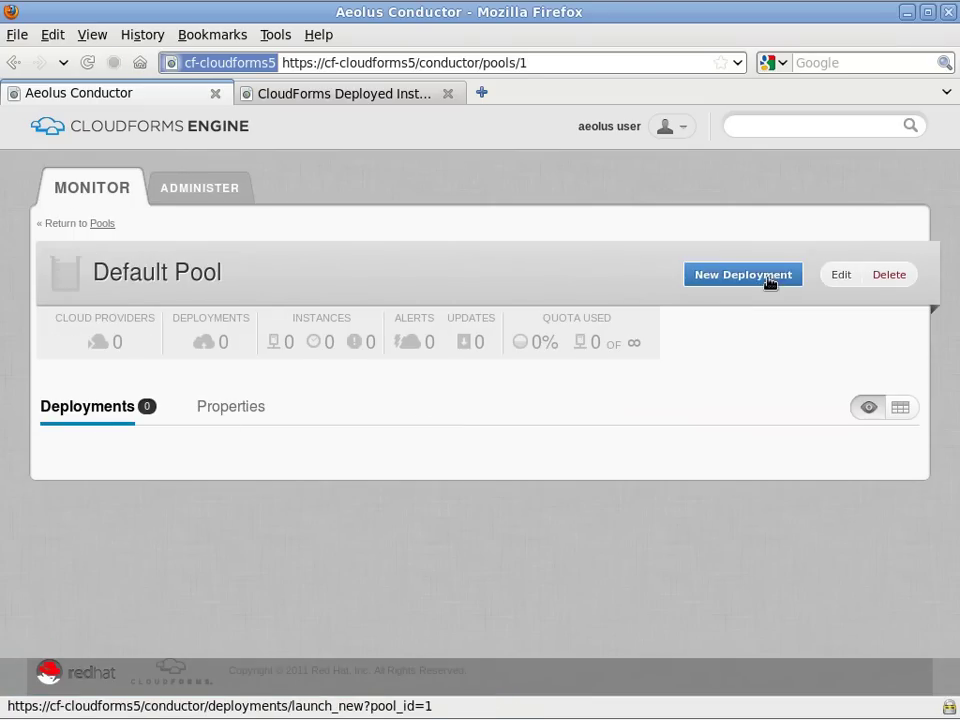
click(779, 280)
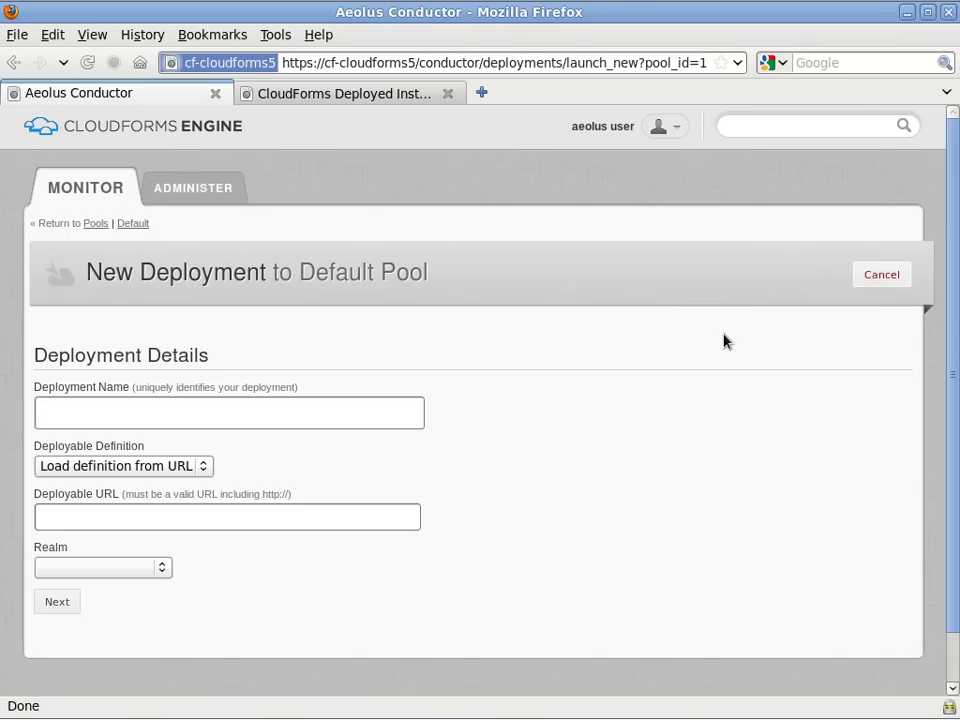
click(415, 417)
text(usecase2-01)
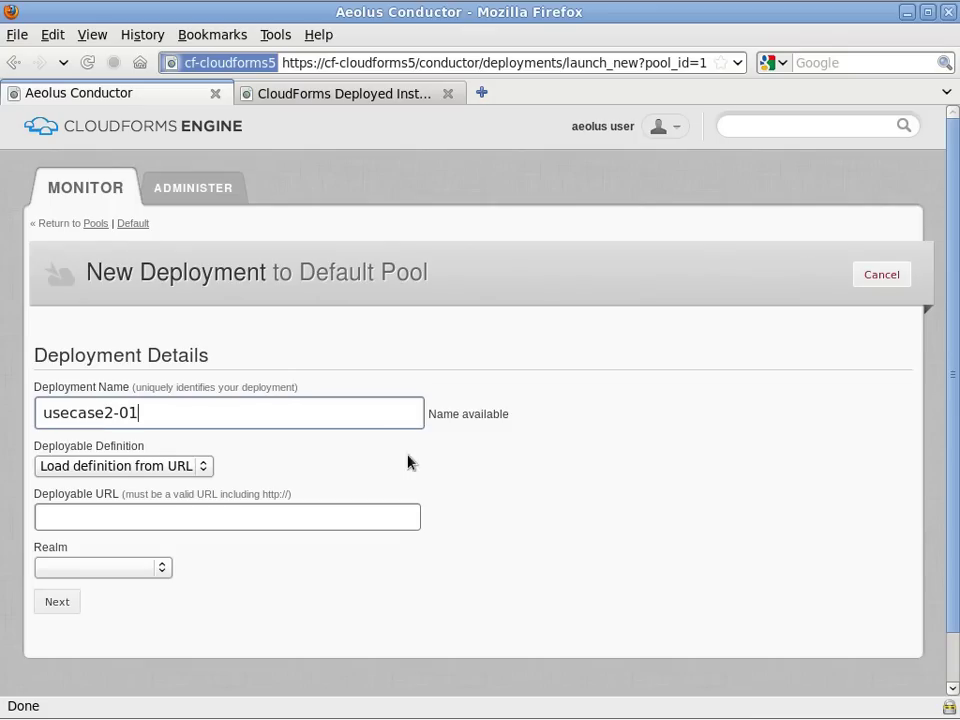
Choose the usecase2-rhevm deployable and realm, then launch the deployment.
click(208, 468)
click(120, 502)
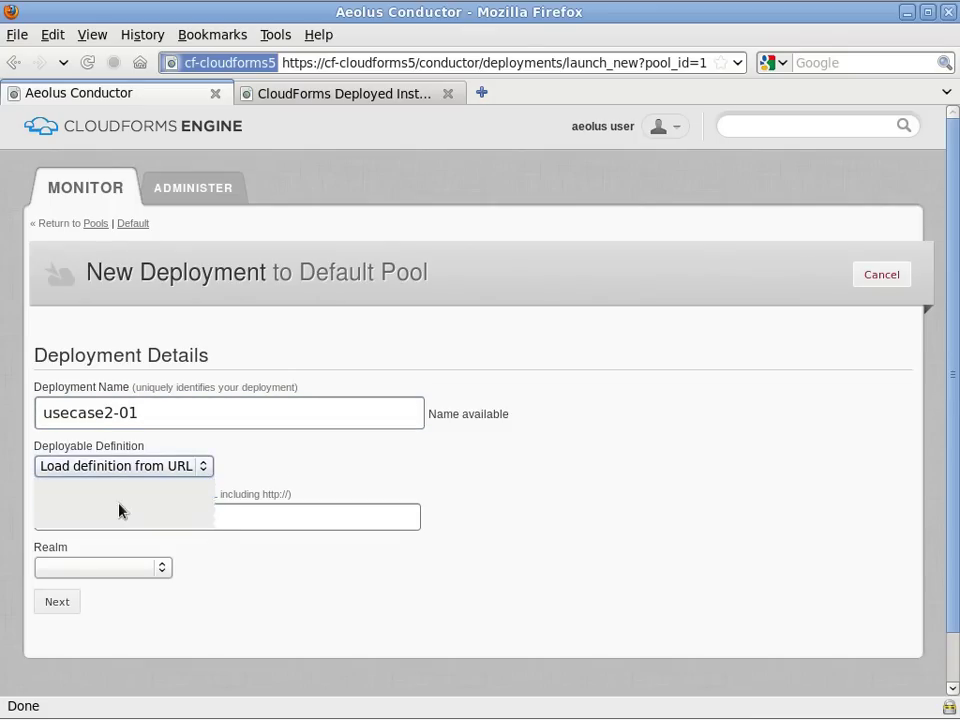
click(160, 514)
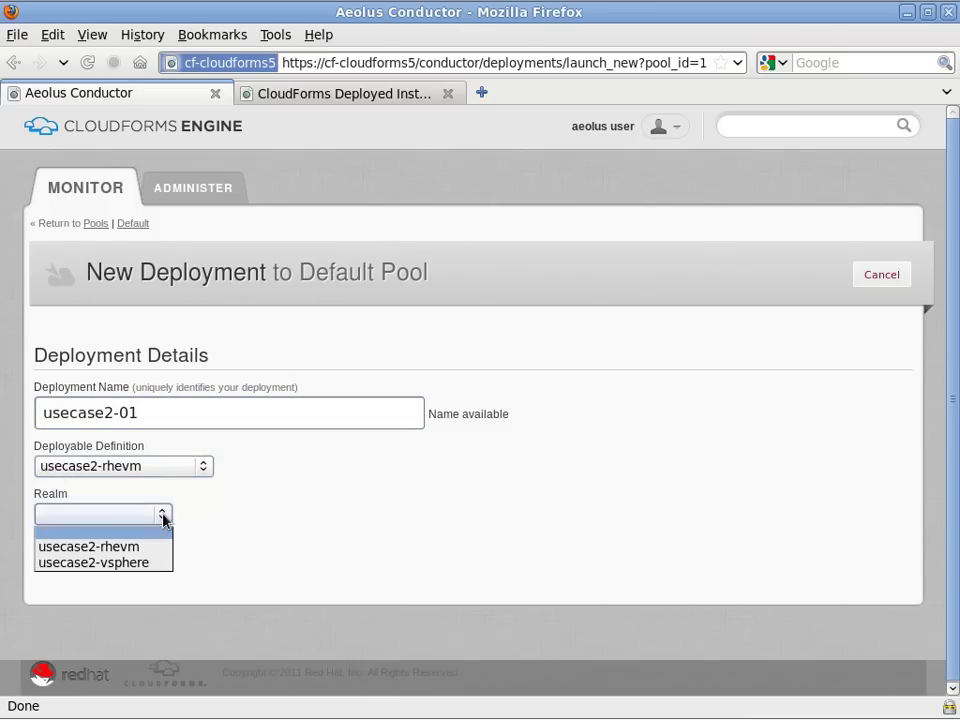
click(146, 545)
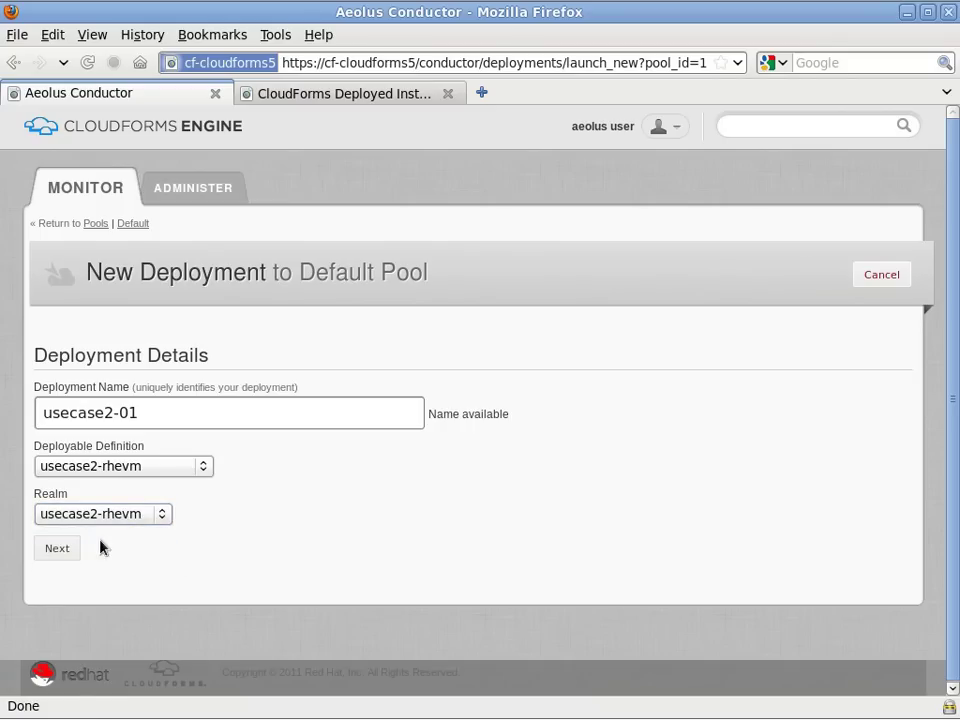
click(64, 549)
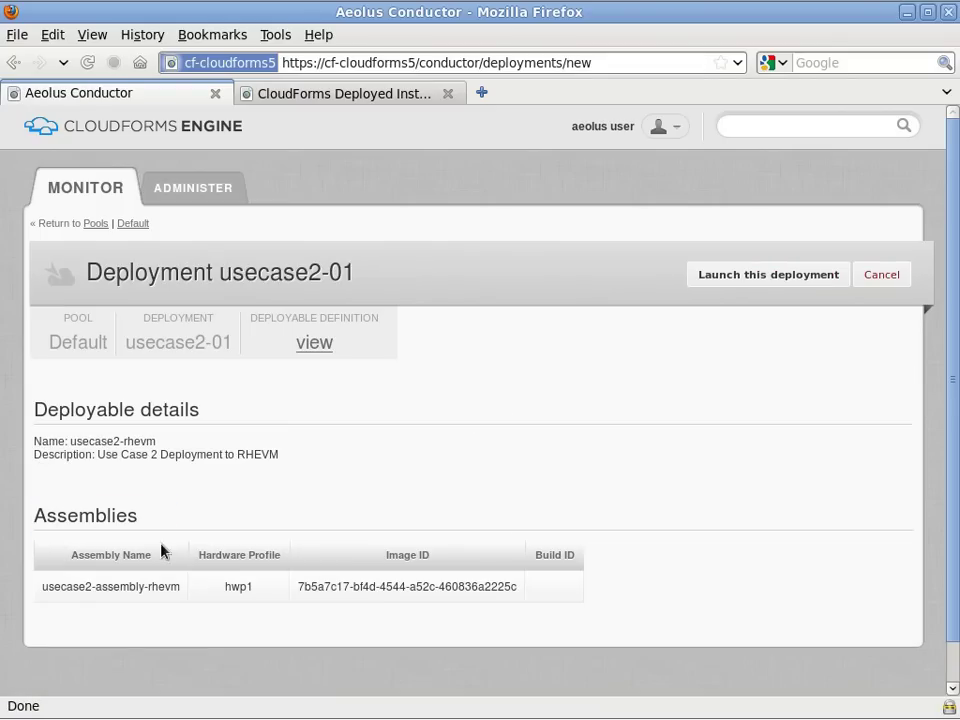
click(778, 280)
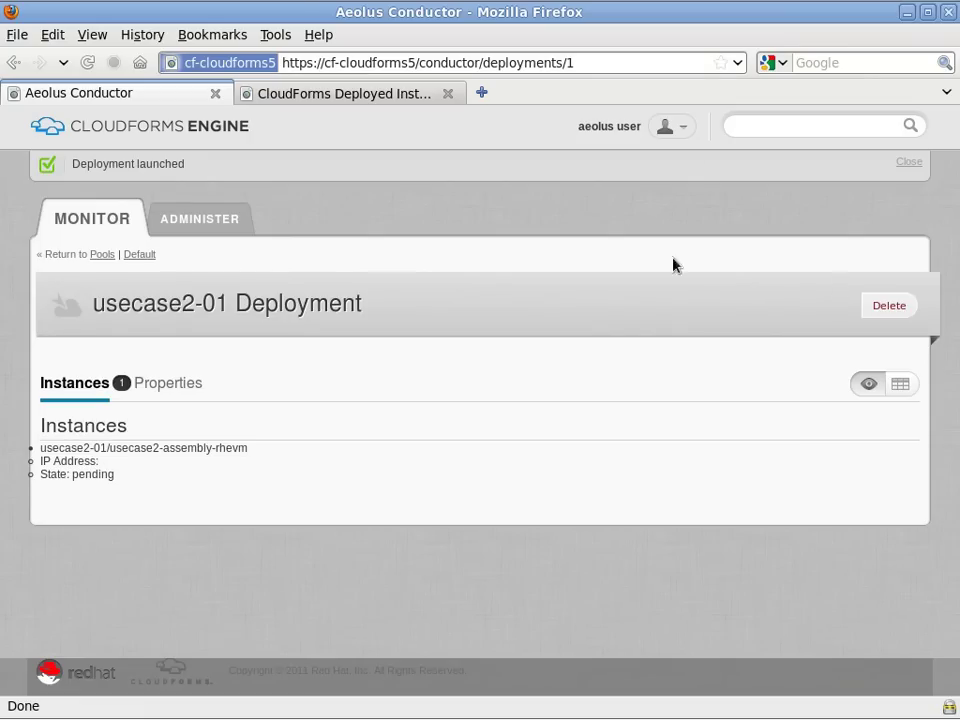
click(386, 95)
Reload the report and run it on cf-cloudforms5 as admin with pattern usecase2, showing usecase2-01 pending.
click(439, 60)
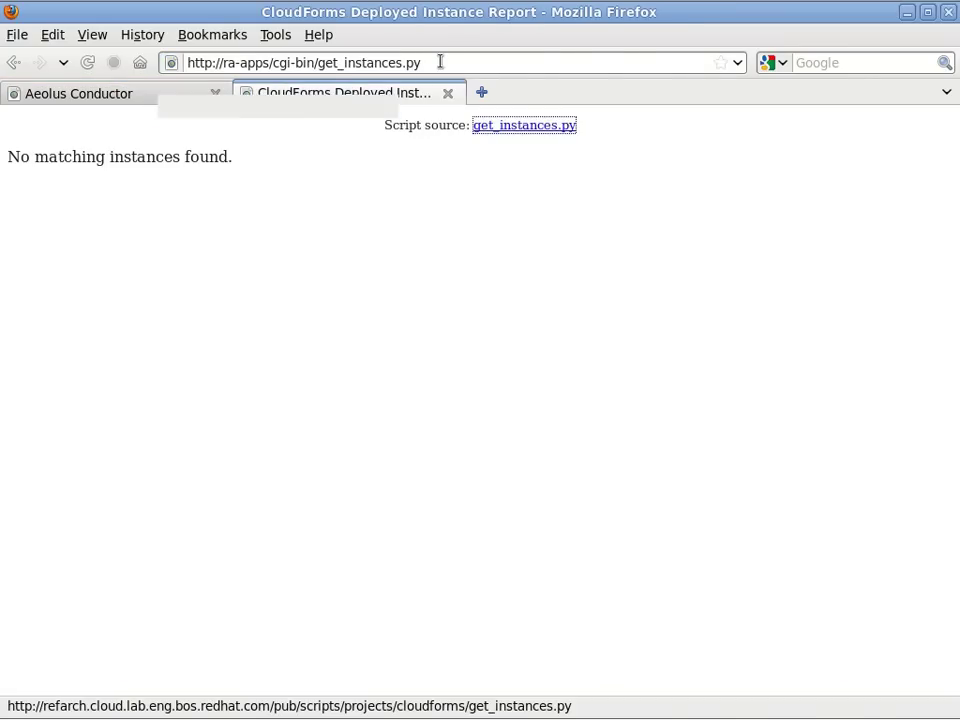
key(Return)
click(518, 125)
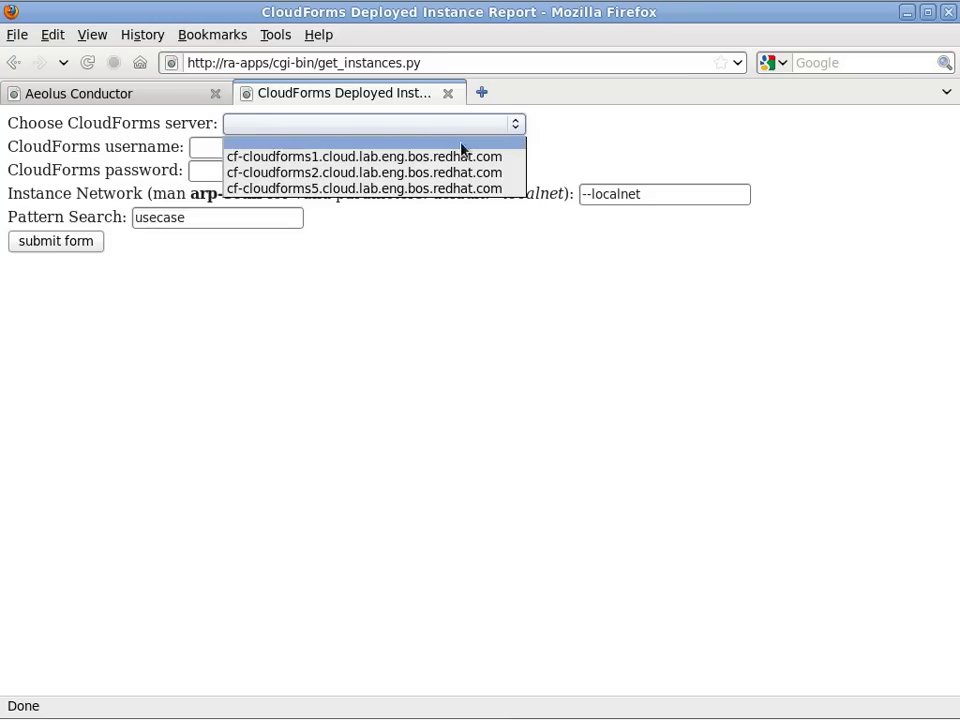
click(409, 189)
click(217, 147)
text(admin)
key(Tab)
text(********)
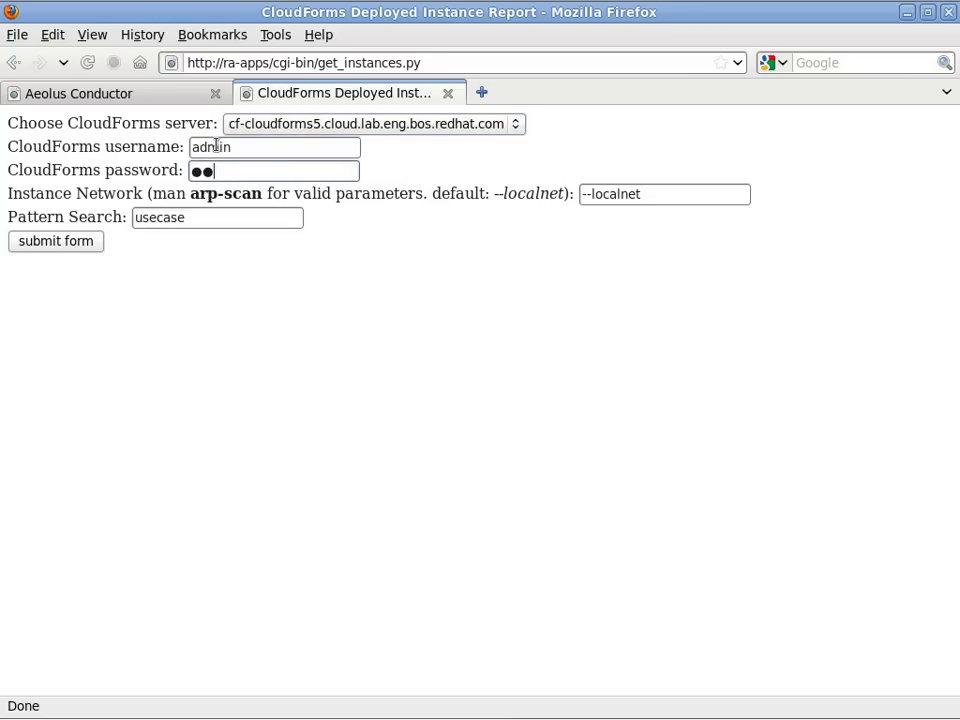
click(197, 219)
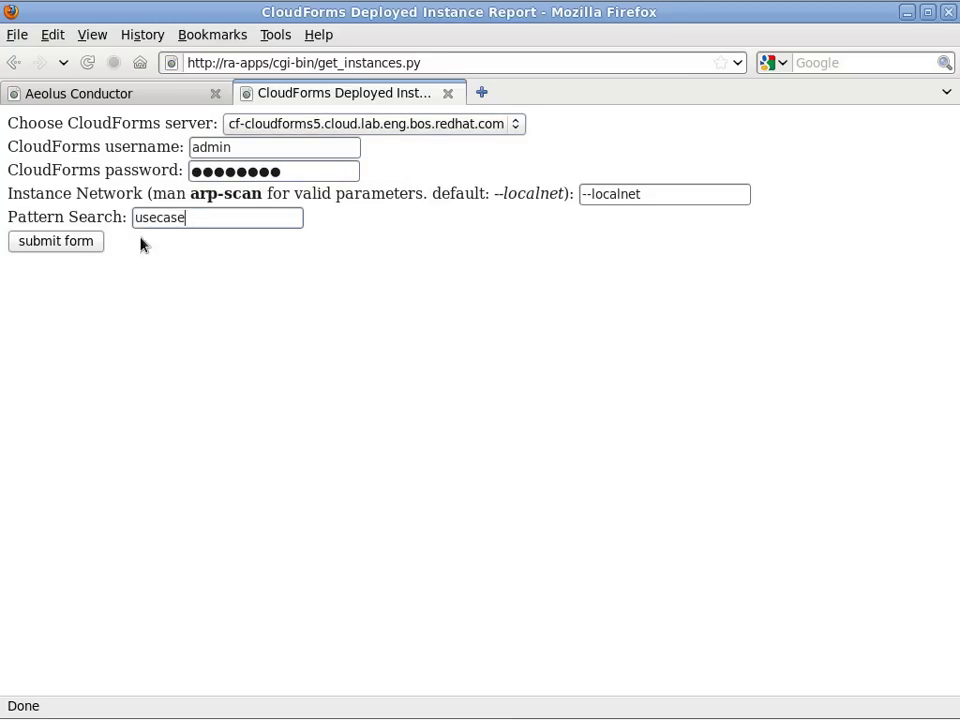
click(47, 243)
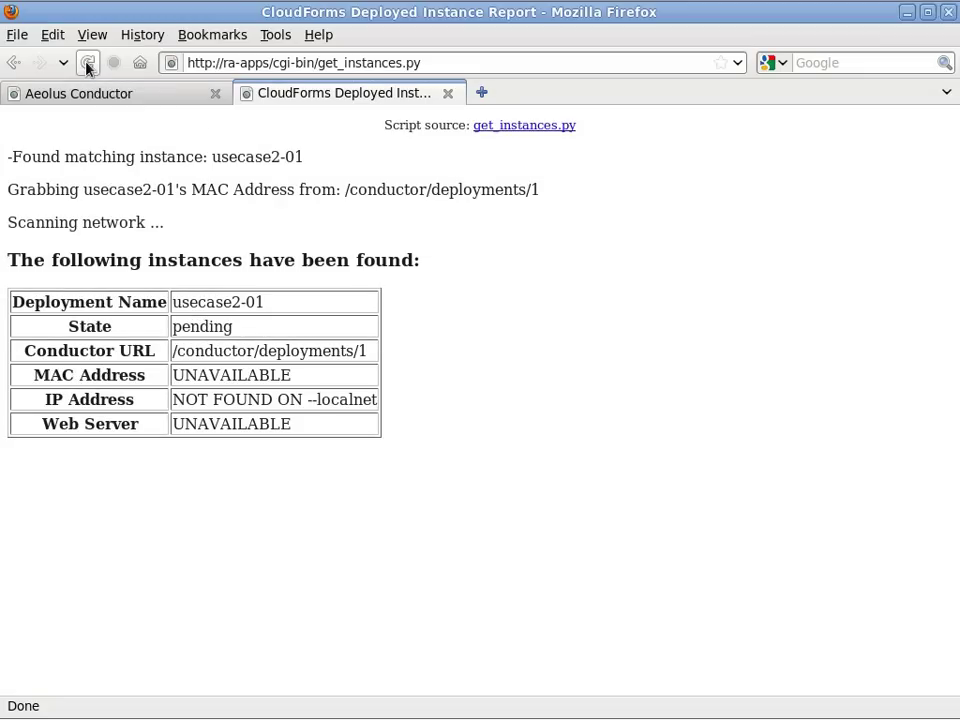
Resend the report, view usecase2-01's instances as a table, and return to the running report.
click(87, 62)
click(767, 399)
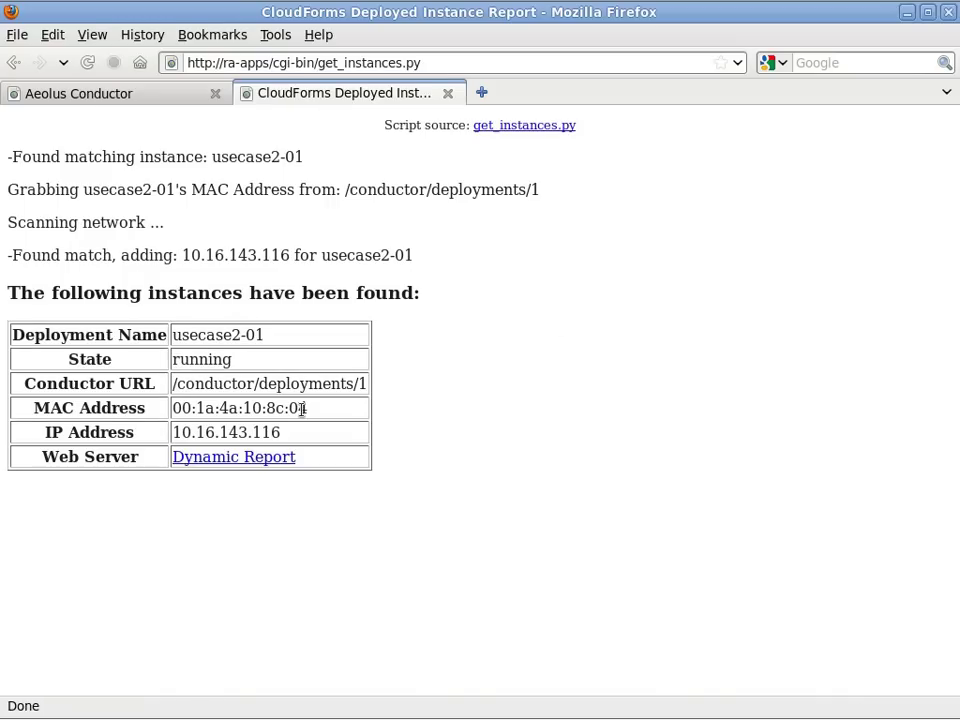
click(146, 96)
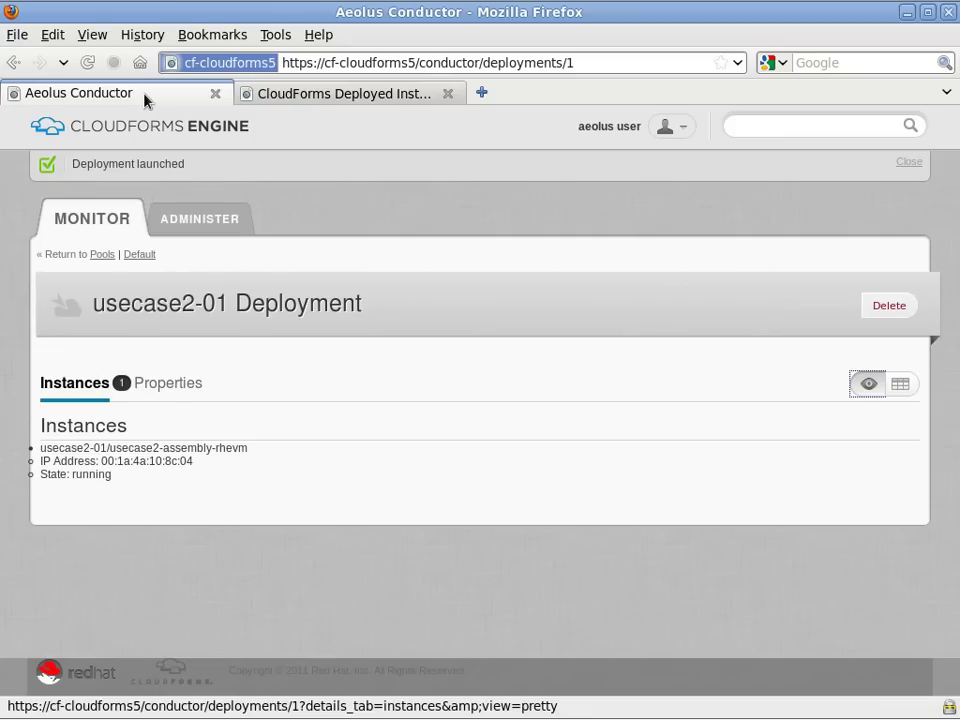
click(900, 384)
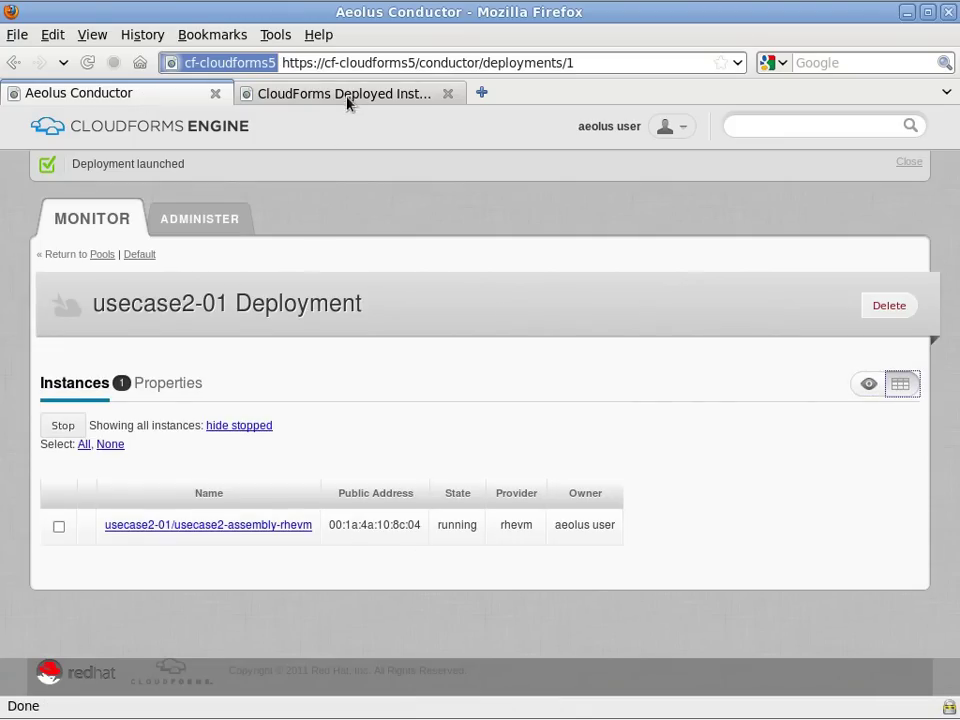
click(352, 96)
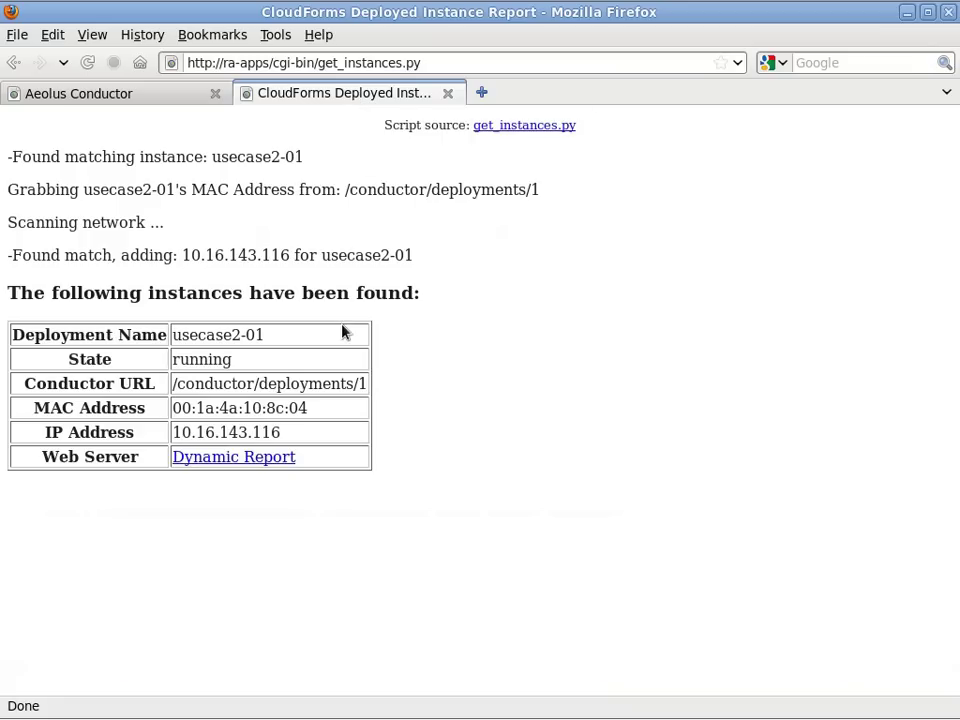
Open the dhcp-116 Dynamic Report in a new tab, refresh it twice, and copy IP 10.16.143.116.
right_click(272, 462)
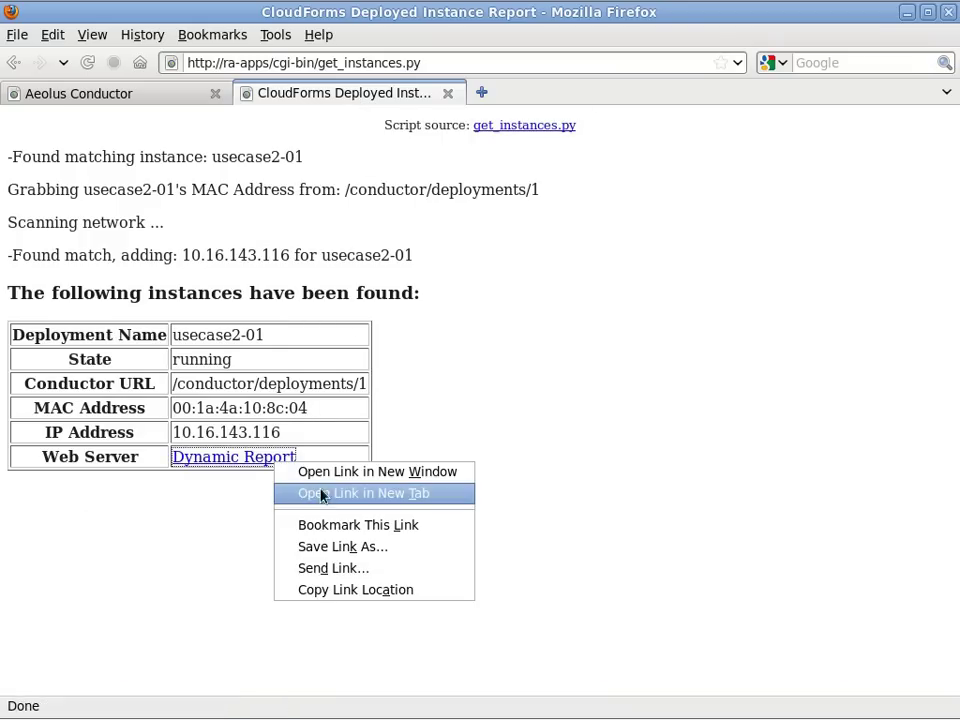
click(438, 500)
click(584, 99)
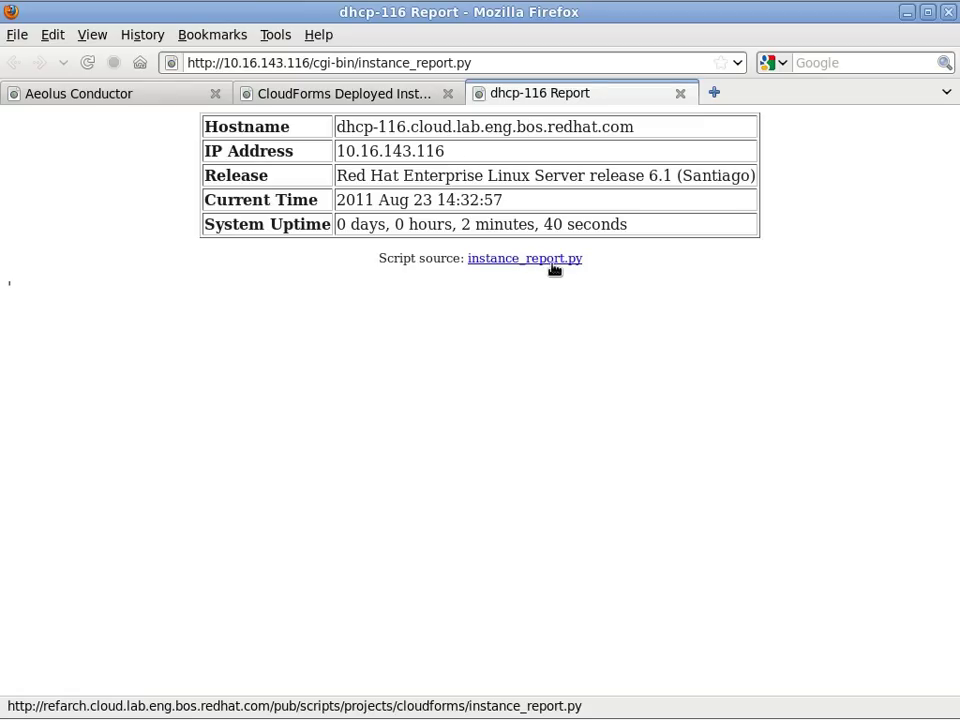
click(87, 62)
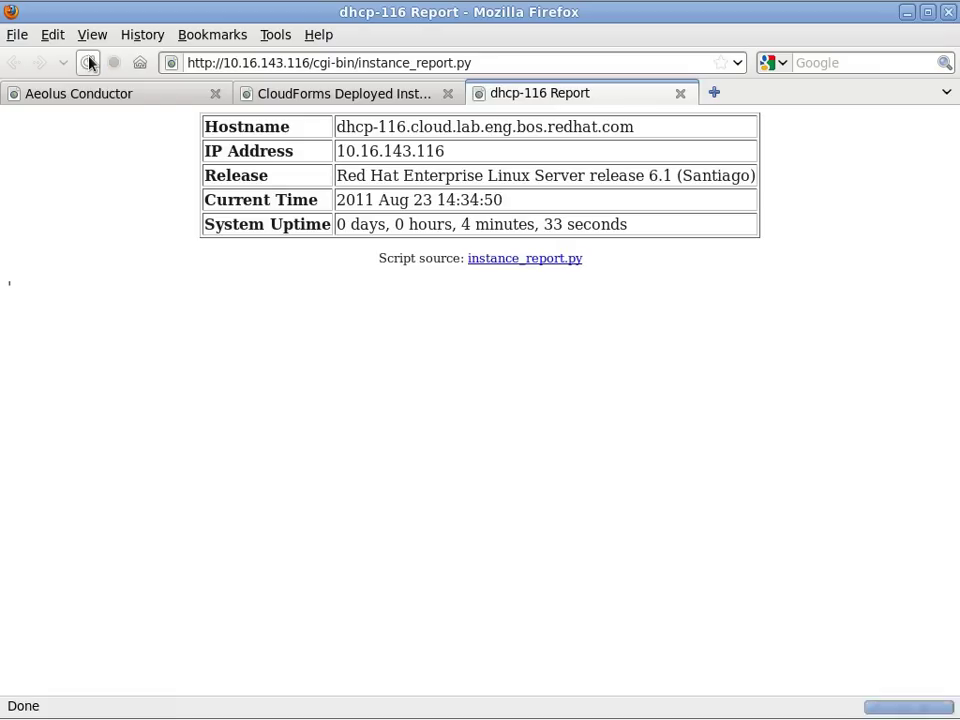
click(87, 62)
double_click(370, 151)
right_click(375, 152)
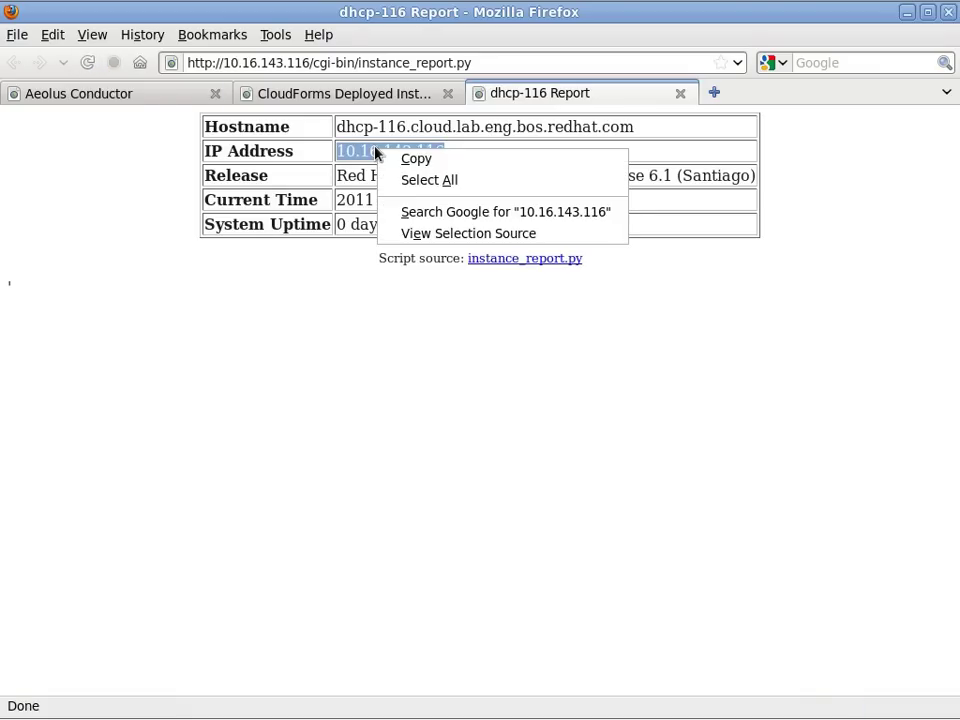
click(408, 159)
SSH as root into 10.16.143.116 and run hostname, date and uptime.
key(alt+Tab)
text(ssh ro)
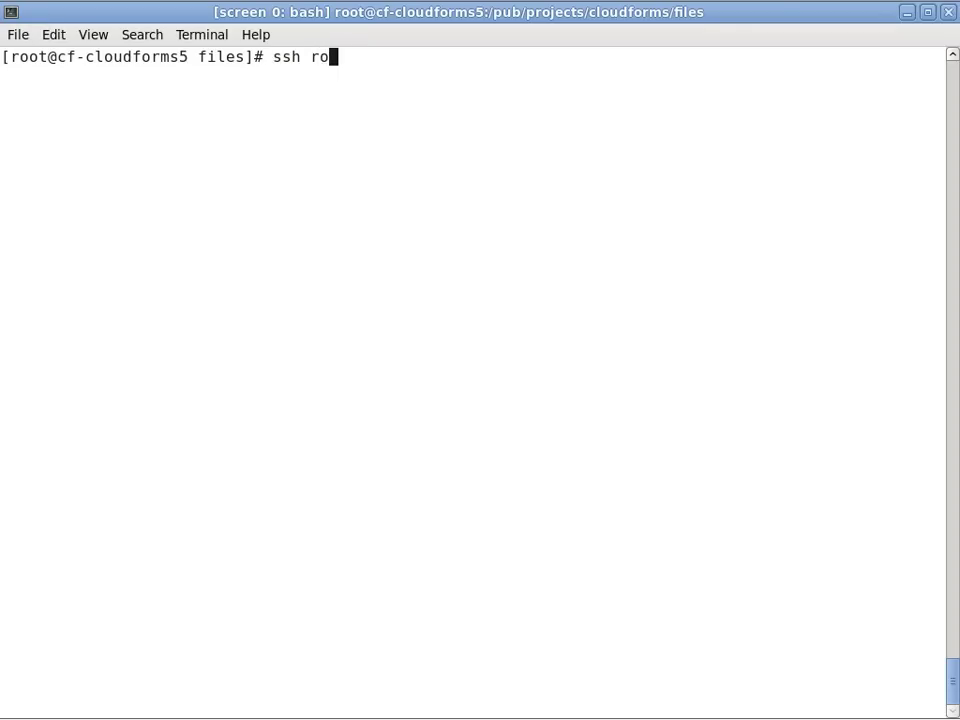
text(ot@)
key(ctrl+shift+v)
key(Return)
key(Return)
text(hostname)
key(Return)
text(date)
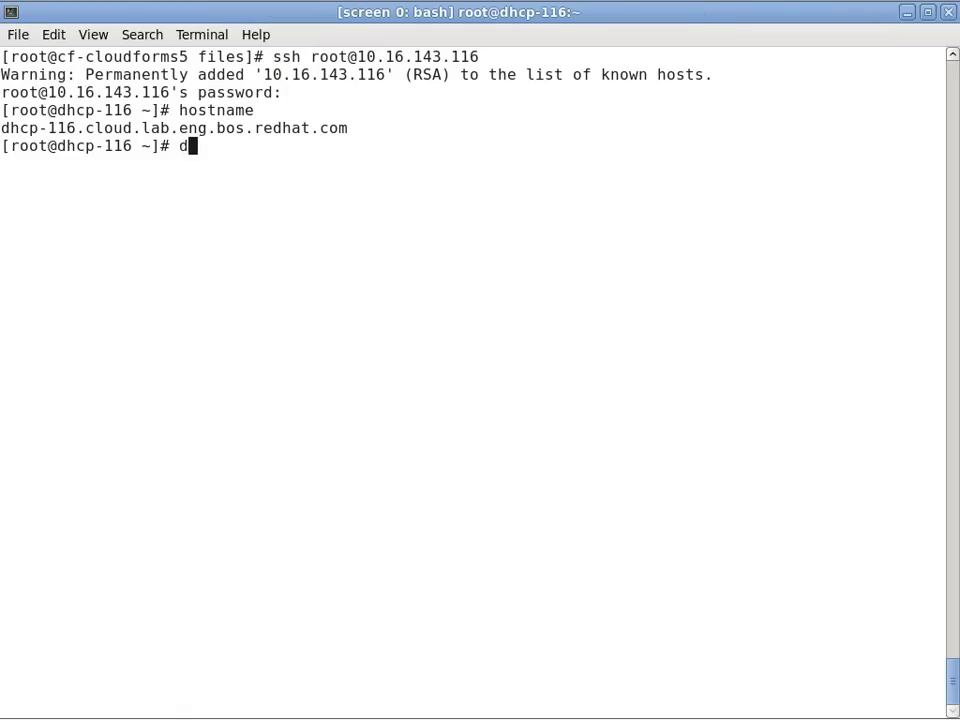
key(Return)
text(uptime)
Page through /var/www/cgi-bin/instance_report.py with view, then quit it.
key(Return)
text(view /var/w)
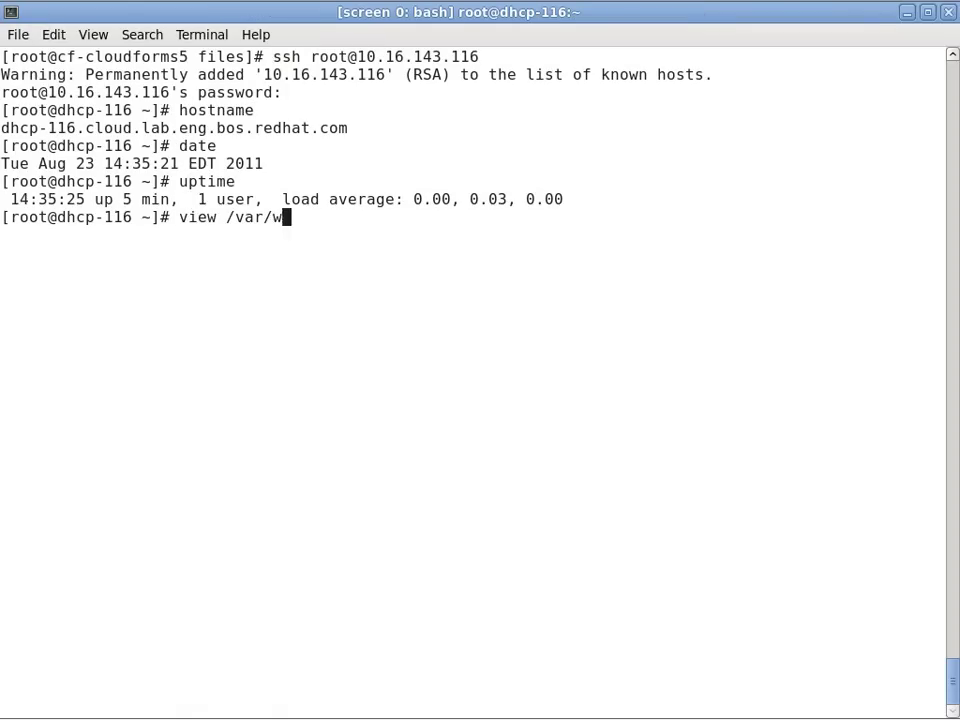
text(ww/cgi-bin/instance_report.py)
key(Return)
key(ctrl+f)
key(ctrl+f)
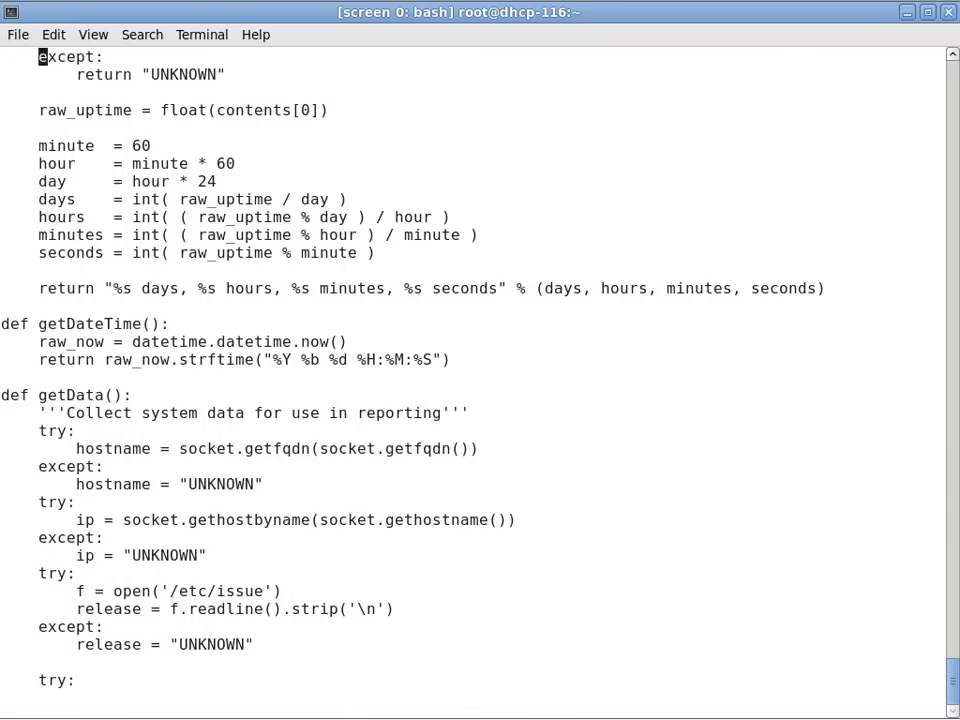
text(:q)
key(Return)
key(alt+Tab)
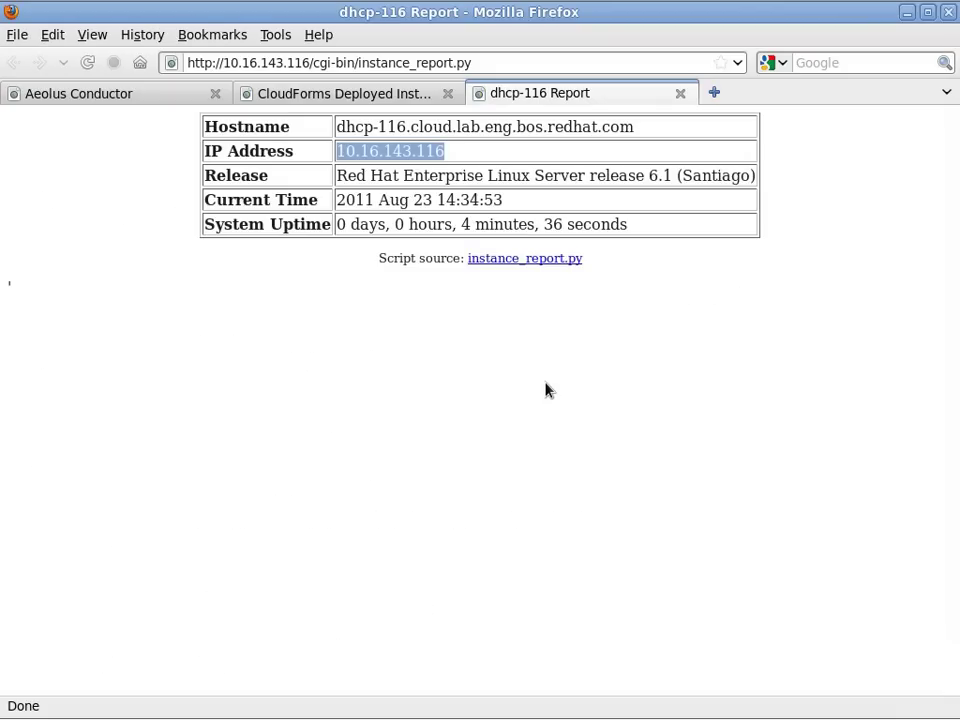
Create deployment usecase2-02 in the Default pool and launch it.
click(128, 95)
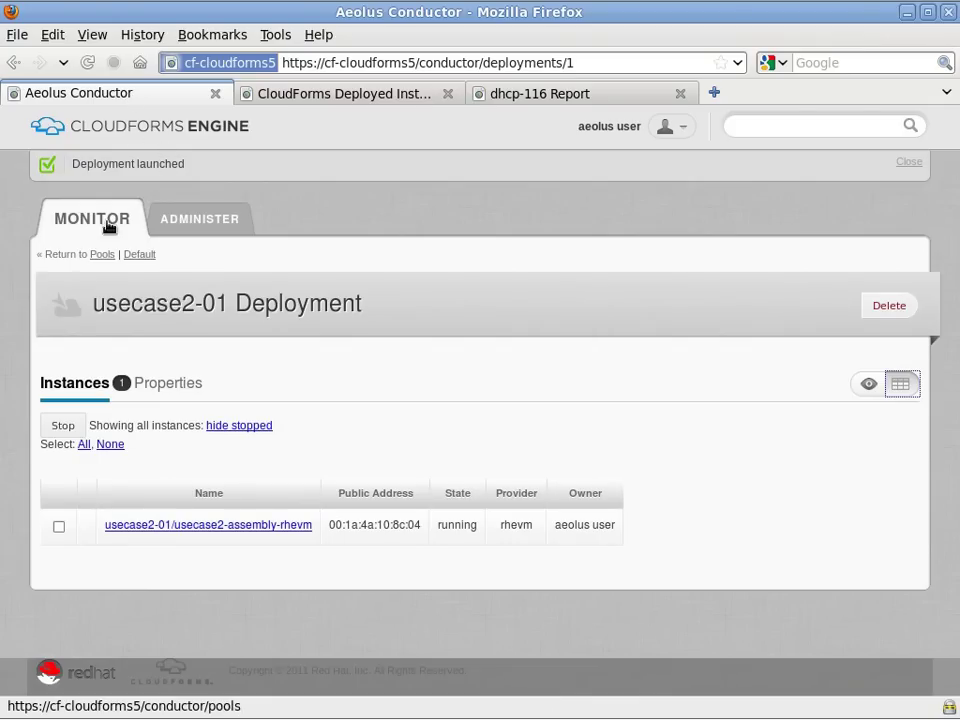
click(136, 256)
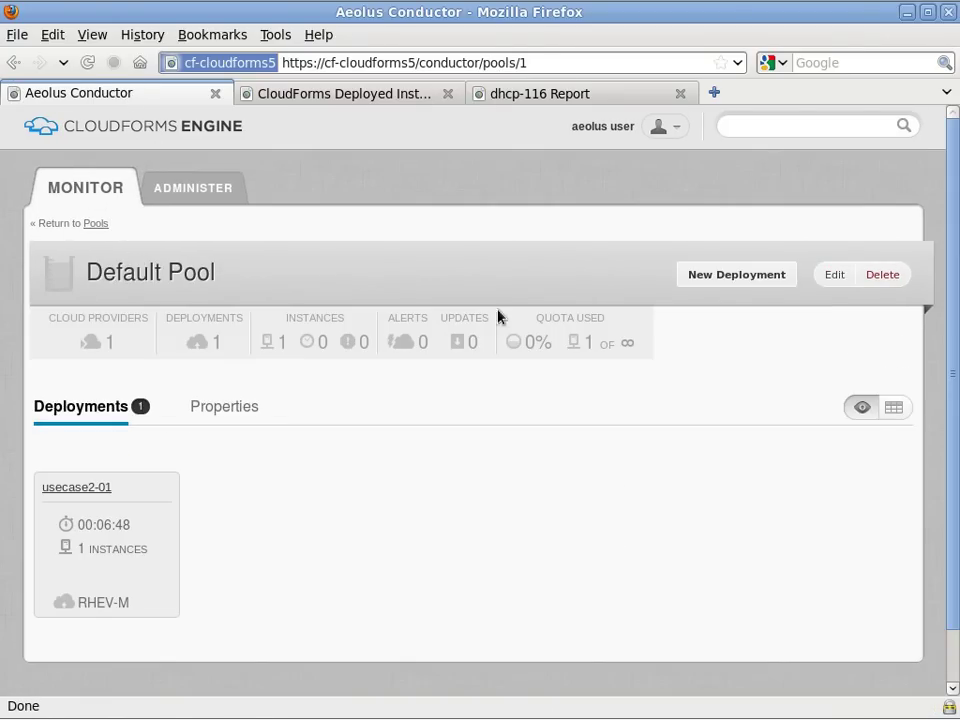
click(778, 279)
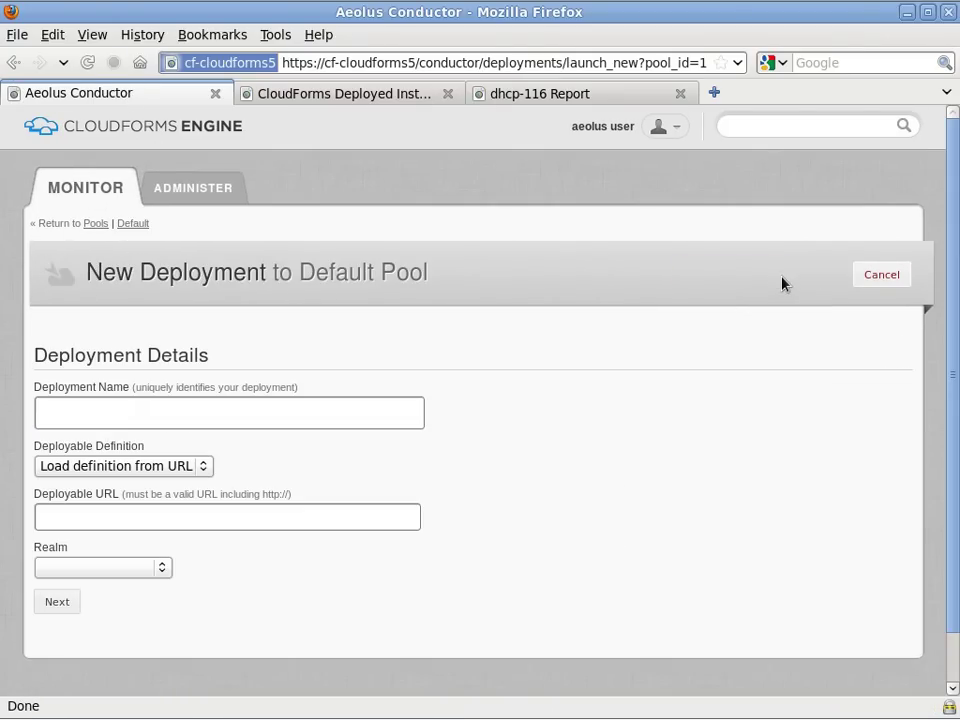
click(421, 406)
text(usecase2-02)
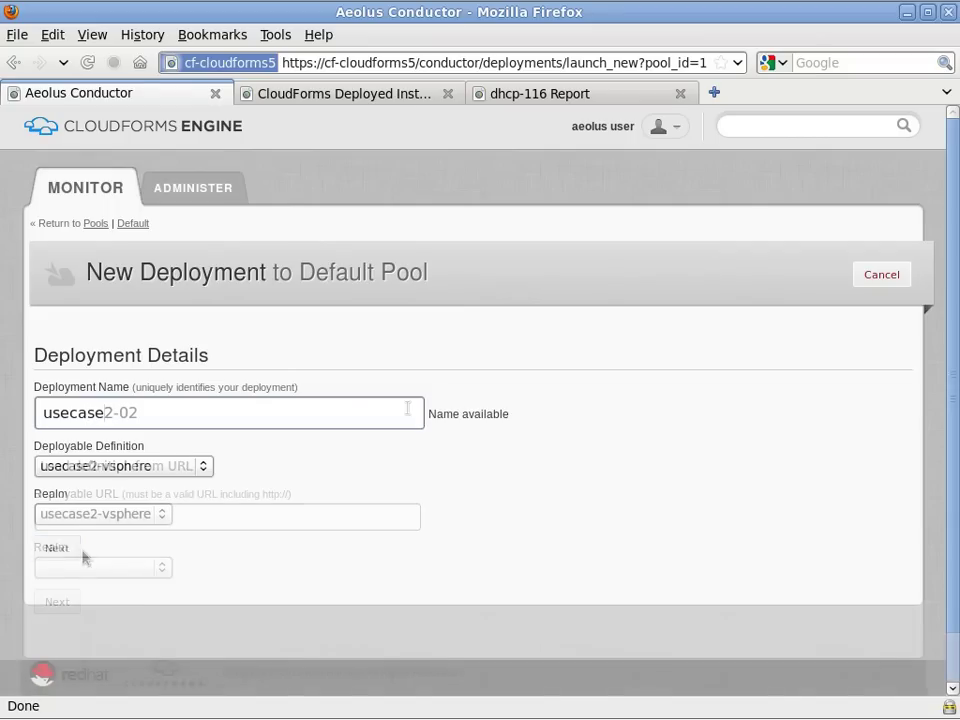
click(69, 549)
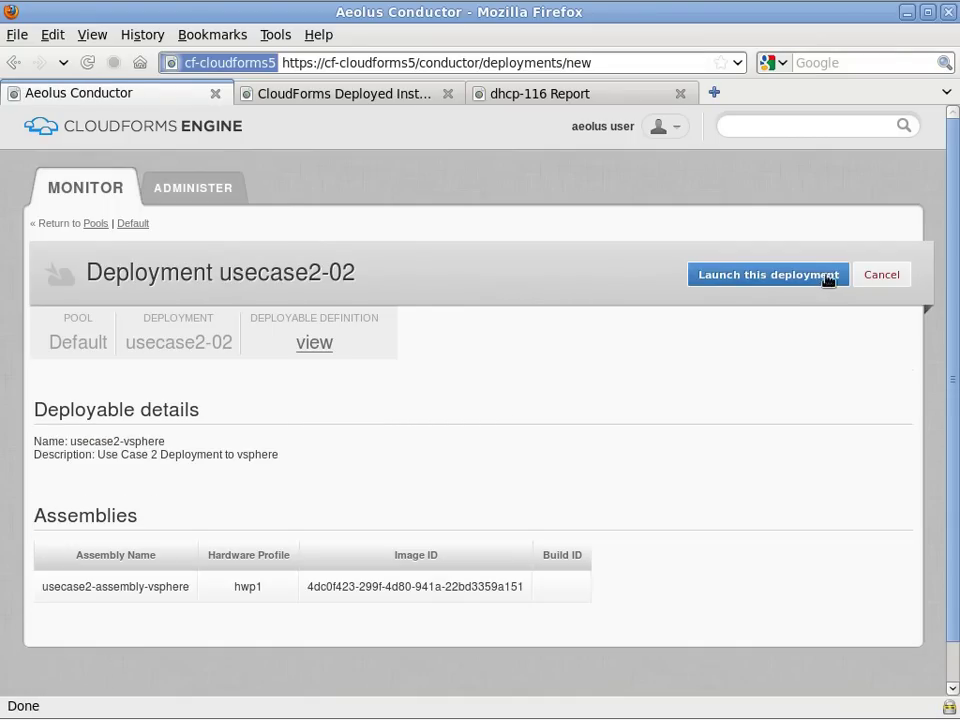
click(836, 281)
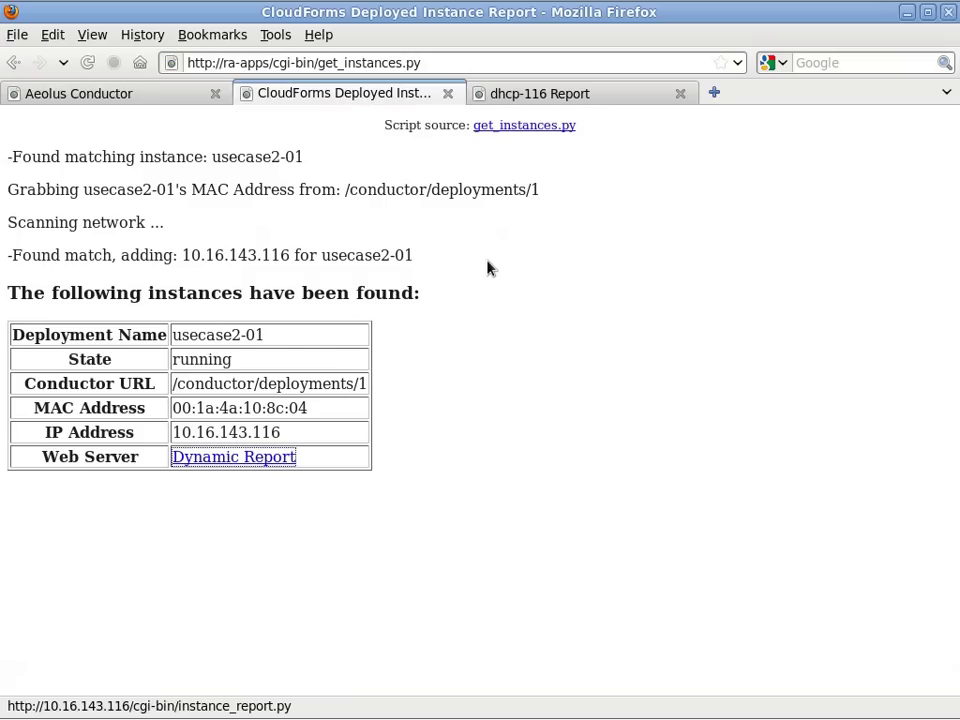
Resend the instance report and view usecase2-02's instances as a table.
click(87, 62)
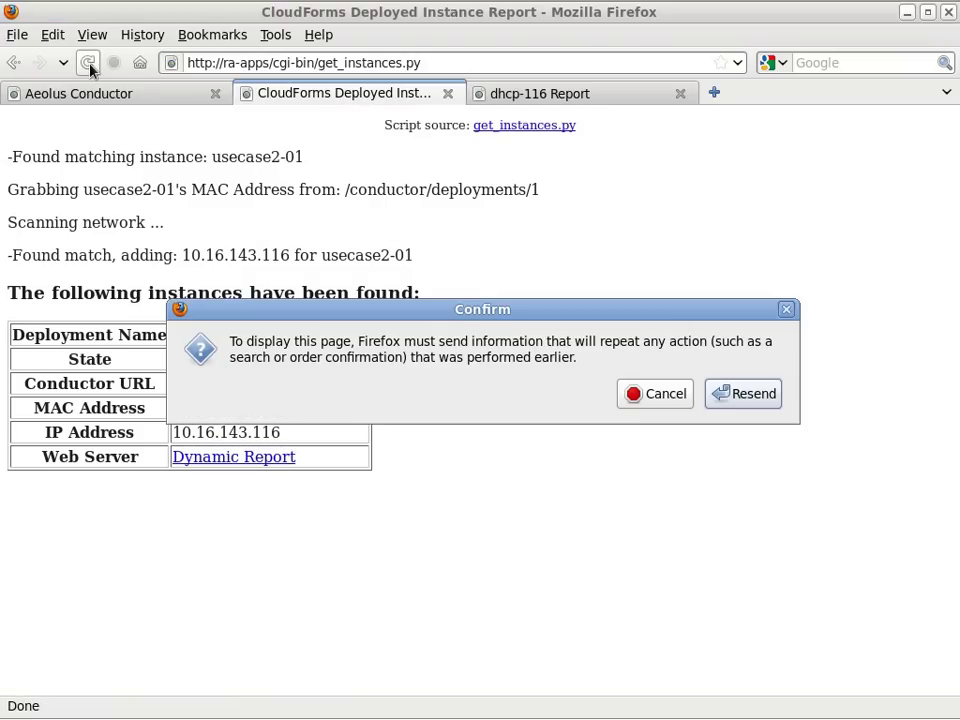
click(765, 396)
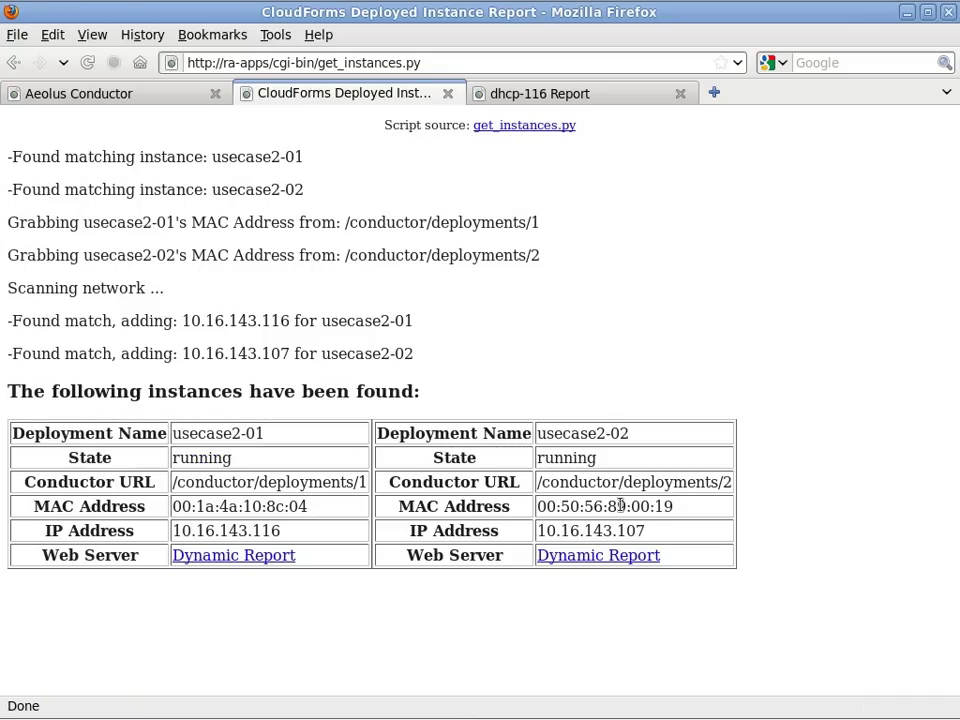
click(141, 97)
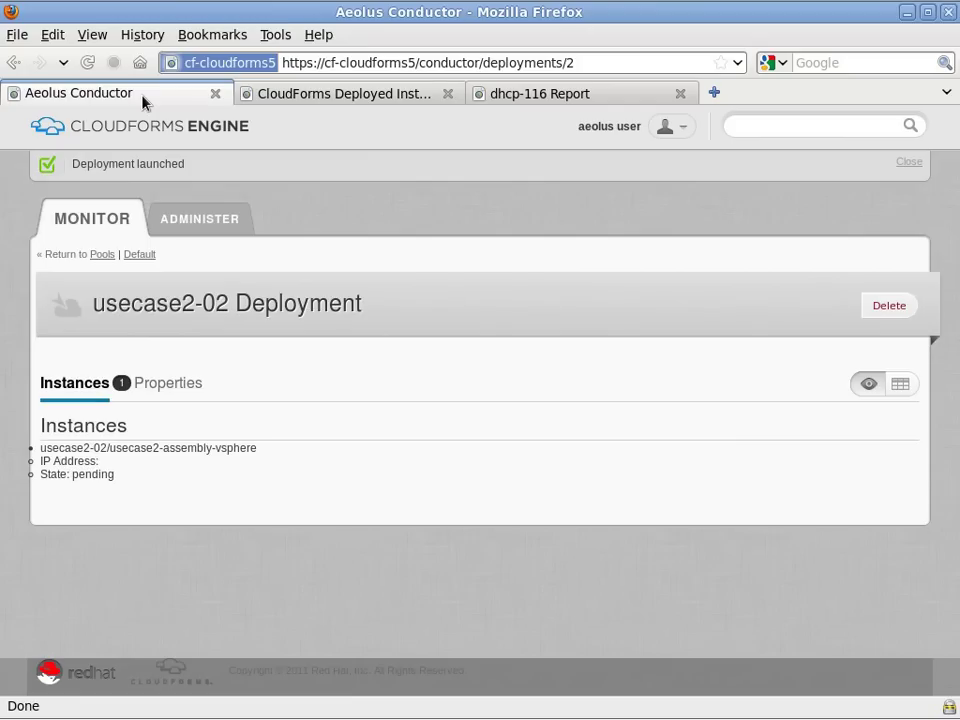
click(898, 386)
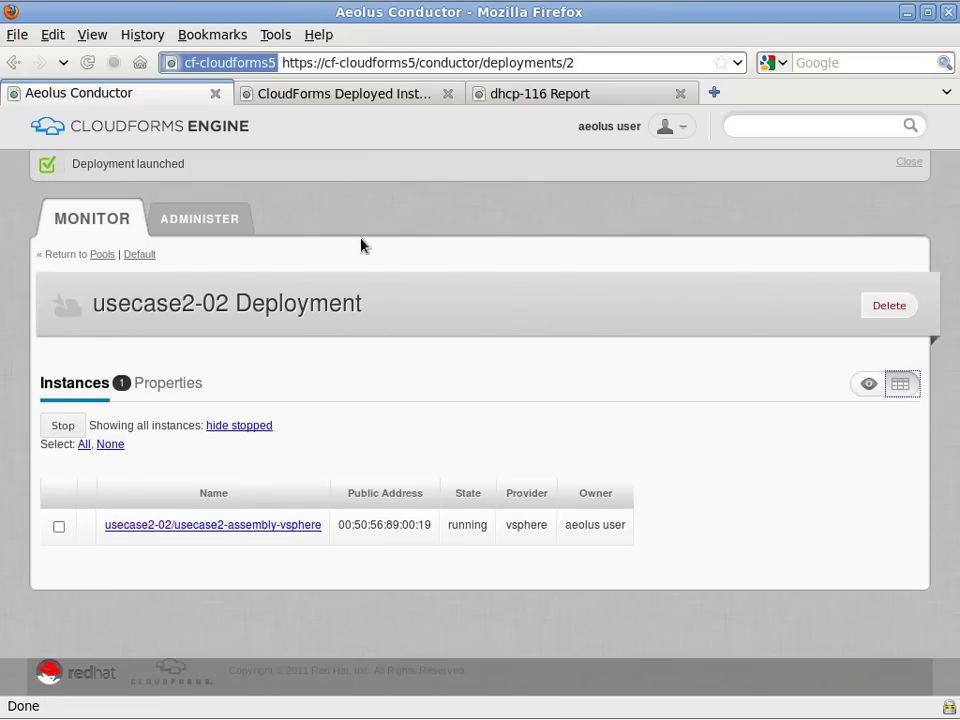
click(340, 95)
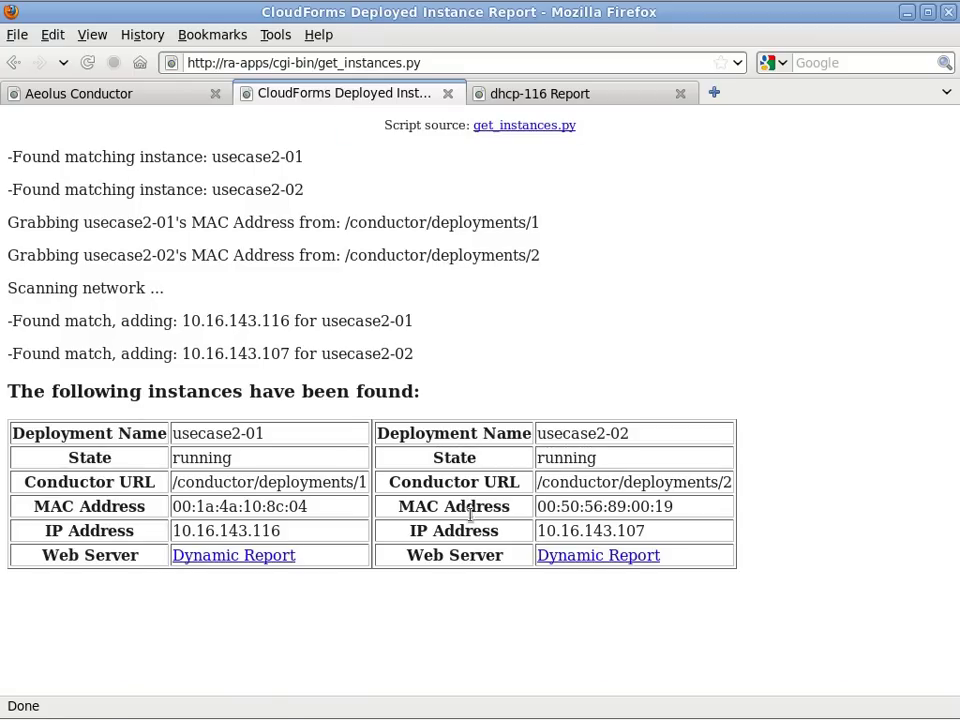
Open the dhcp-107 Dynamic Report in a new tab, refresh it, and copy IP 10.16.143.107.
right_click(626, 566)
click(670, 592)
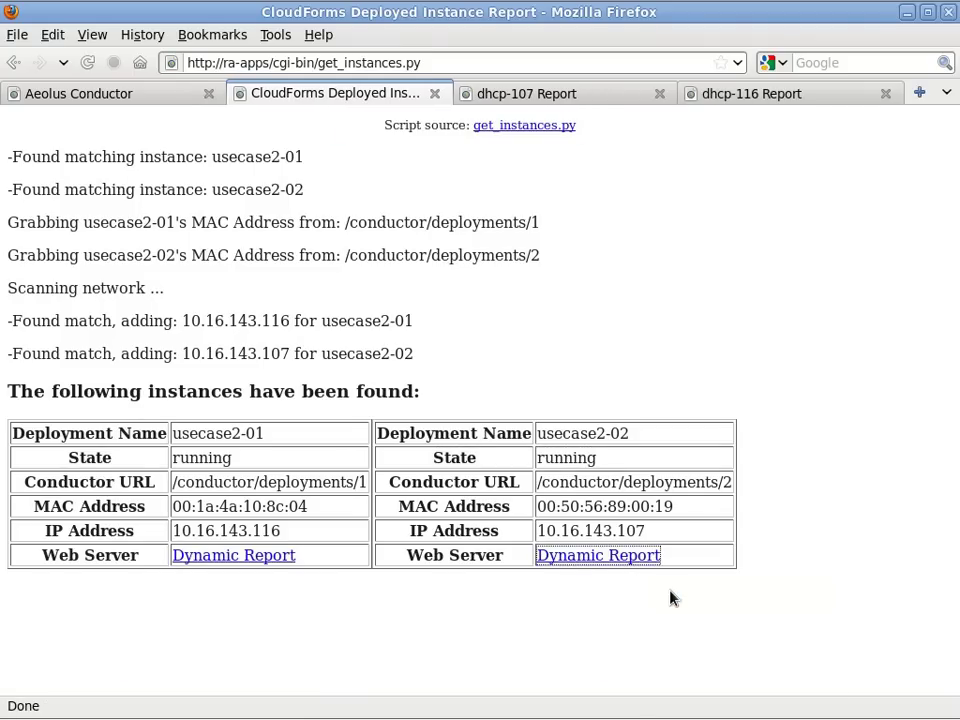
click(541, 97)
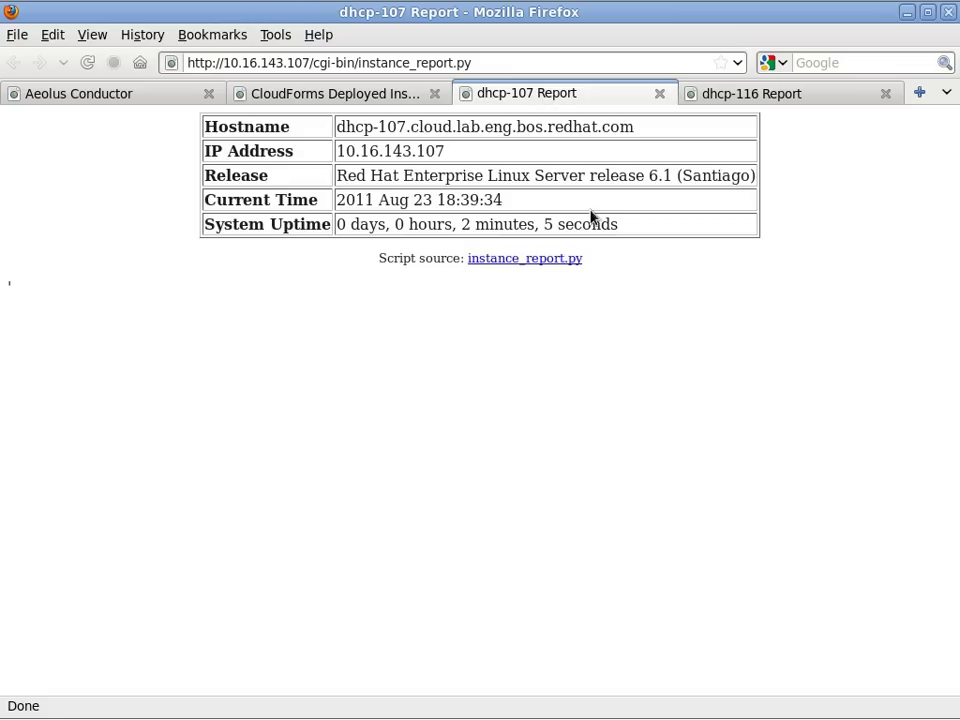
click(87, 63)
triple_click(405, 151)
right_click(405, 150)
click(425, 160)
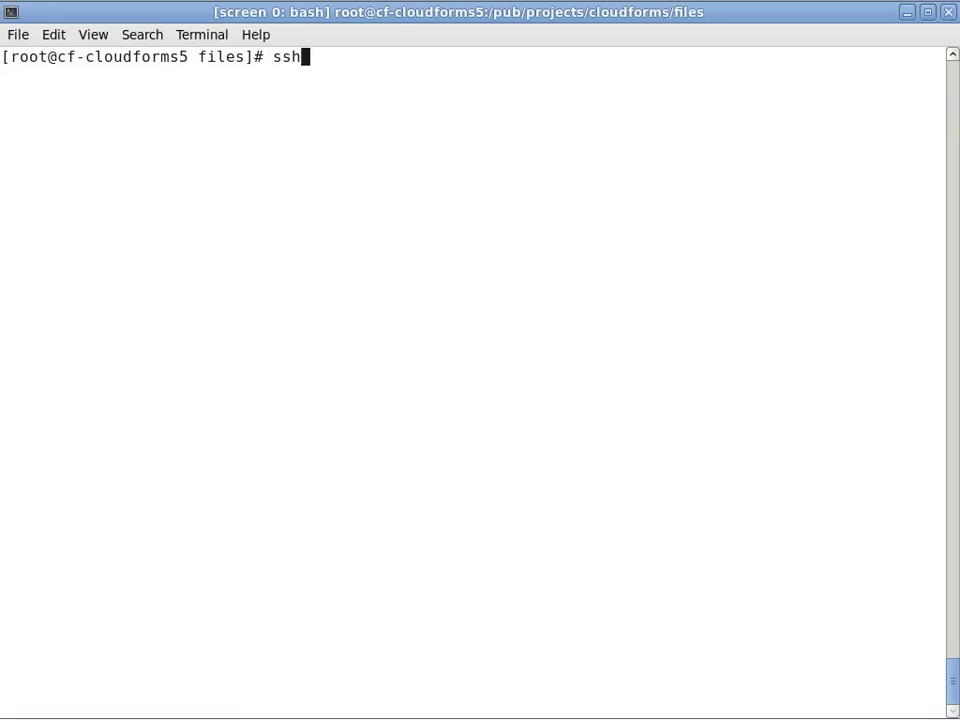
SSH as root into 10.16.143.107 and log in.
text(root@)
key(ctrl+shift+v)
key(Return)
key(Return)
text(hostname)
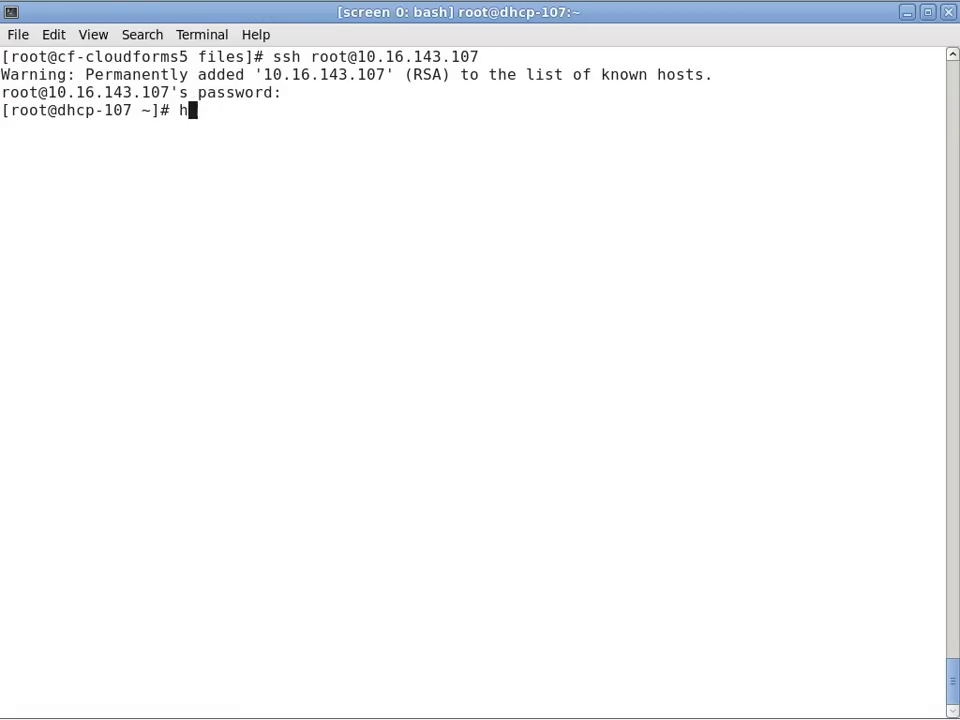
Check hostname, uptime and date, list /var/www/cgi-bin/instance_report.py, then log out.
key(Return)
text(uptime)
key(Return)
key(Return)
key(Return)
key(Return)
text(date)
key(Return)
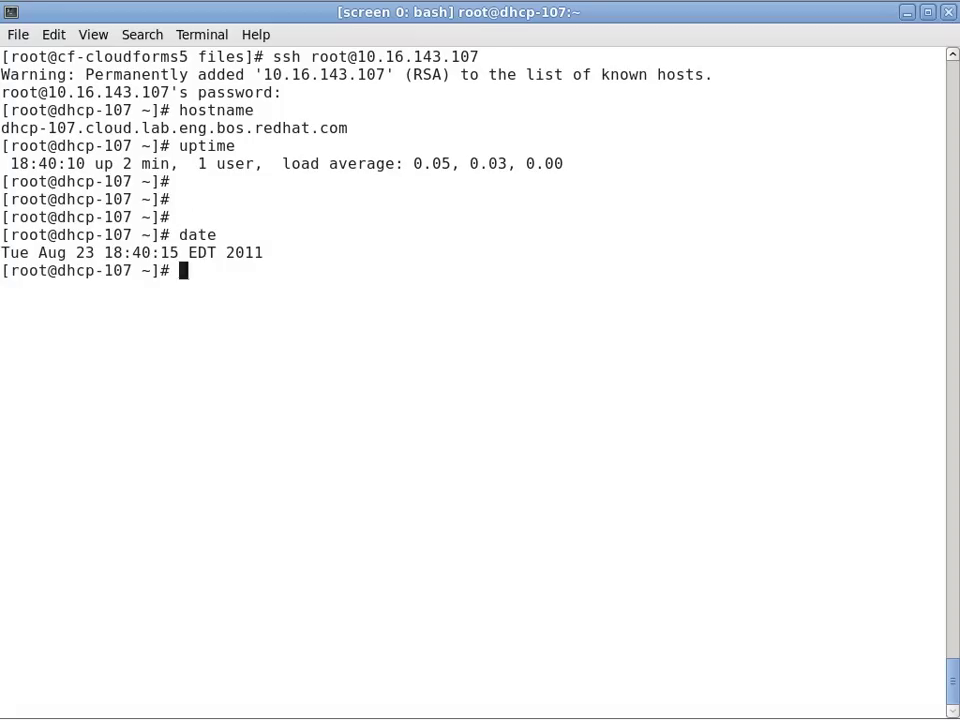
text(ls -hal /var/www/cgi)
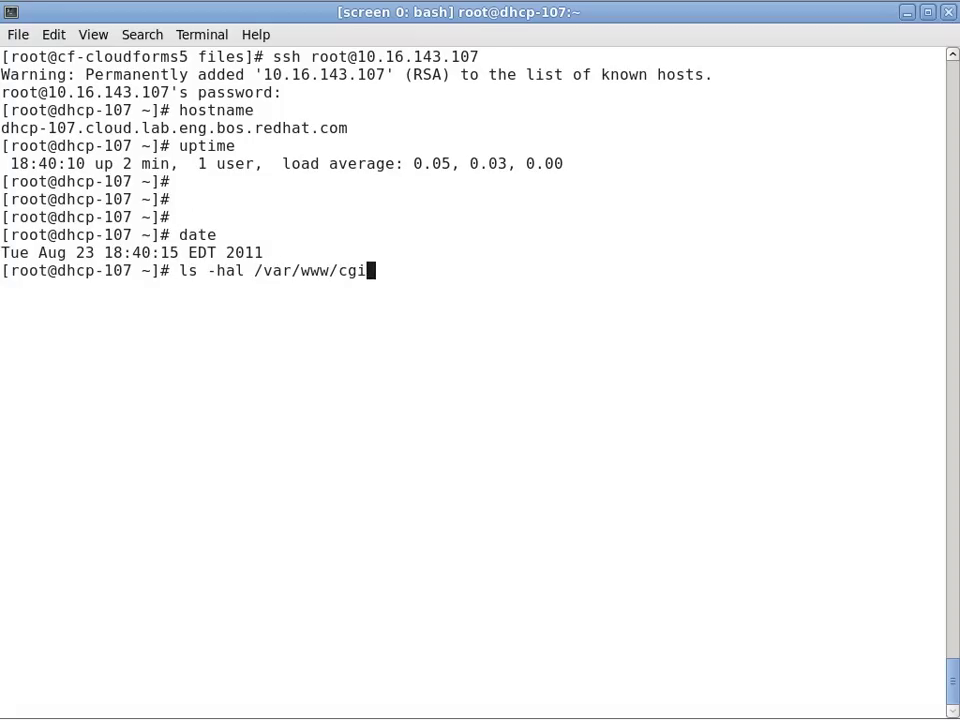
key(Tab)
key(Tab)
key(Return)
key(ctrl+d)
key(alt+Tab)
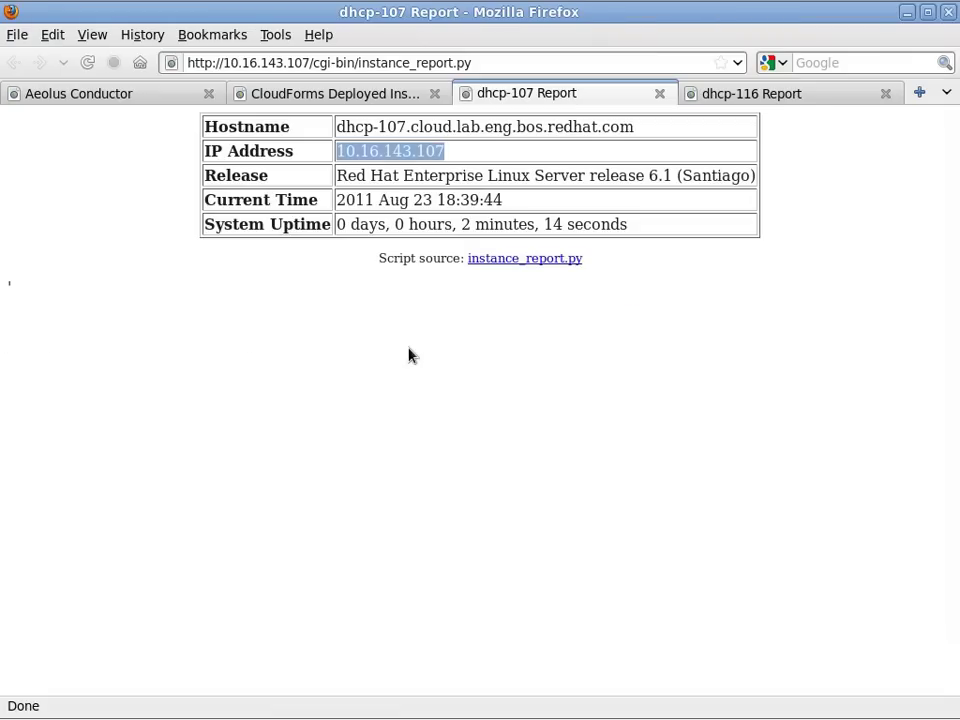
From the Default pool, open usecase2-01 and stop its RHEV-M instance from the instances table.
click(130, 95)
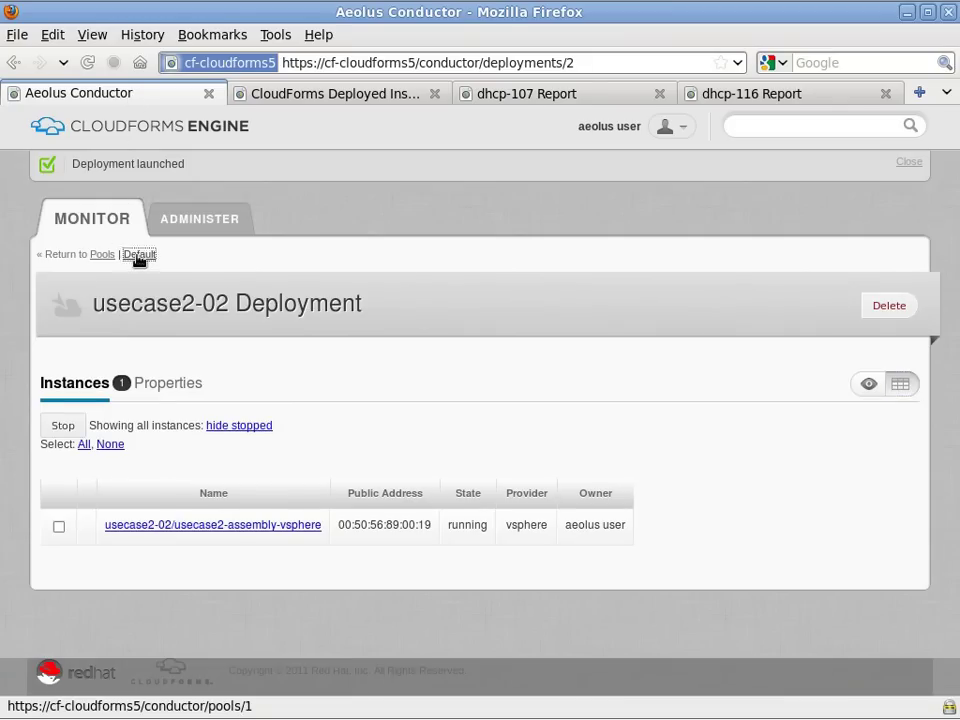
click(139, 256)
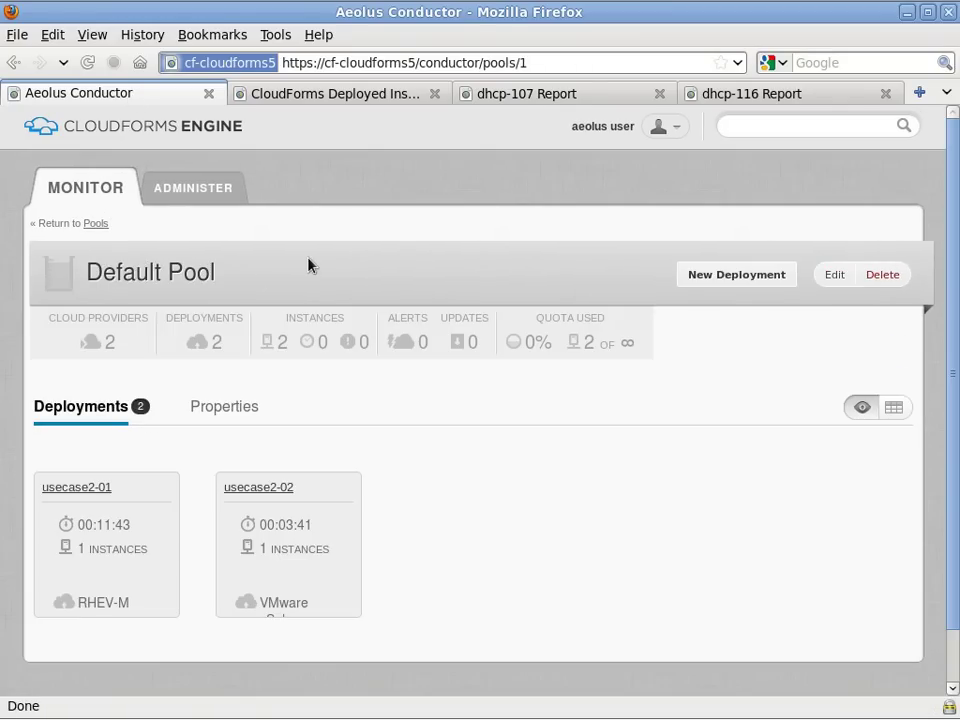
click(894, 407)
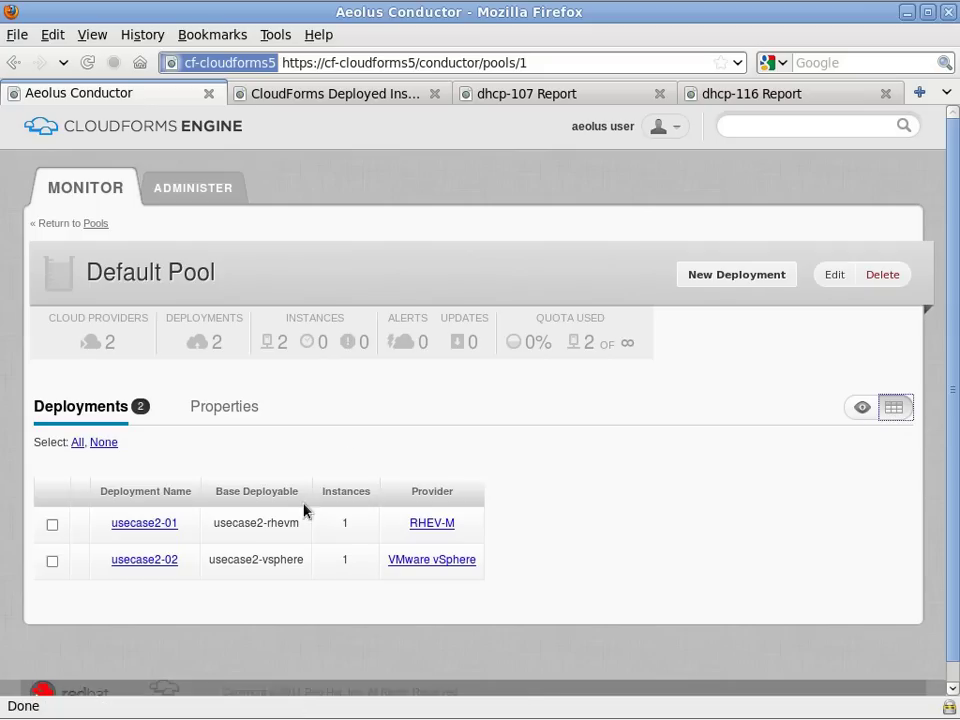
click(152, 524)
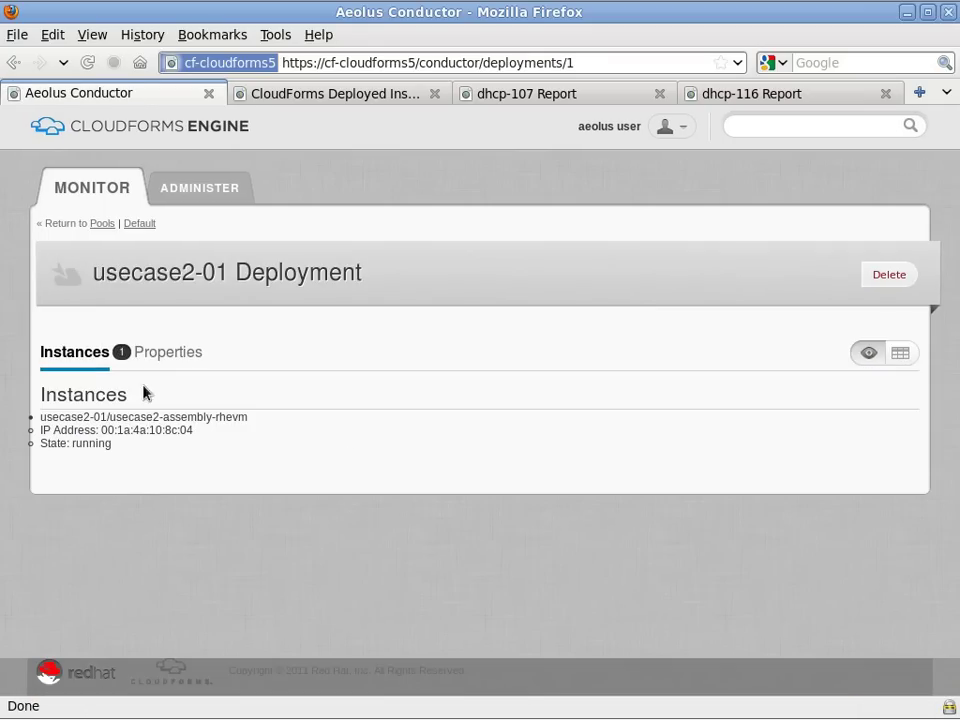
click(900, 353)
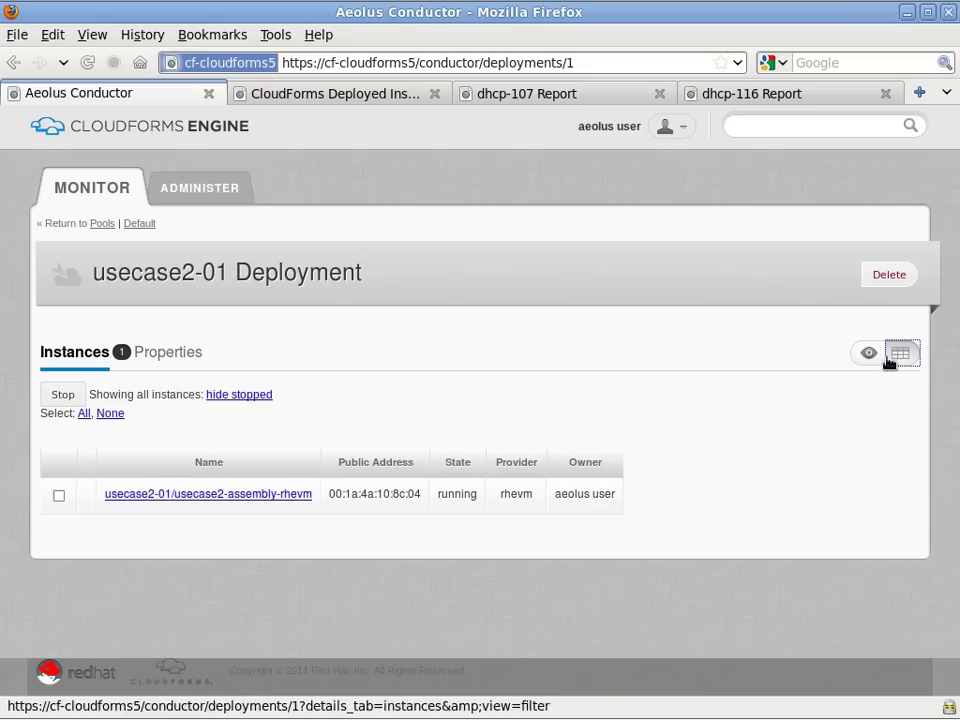
click(58, 496)
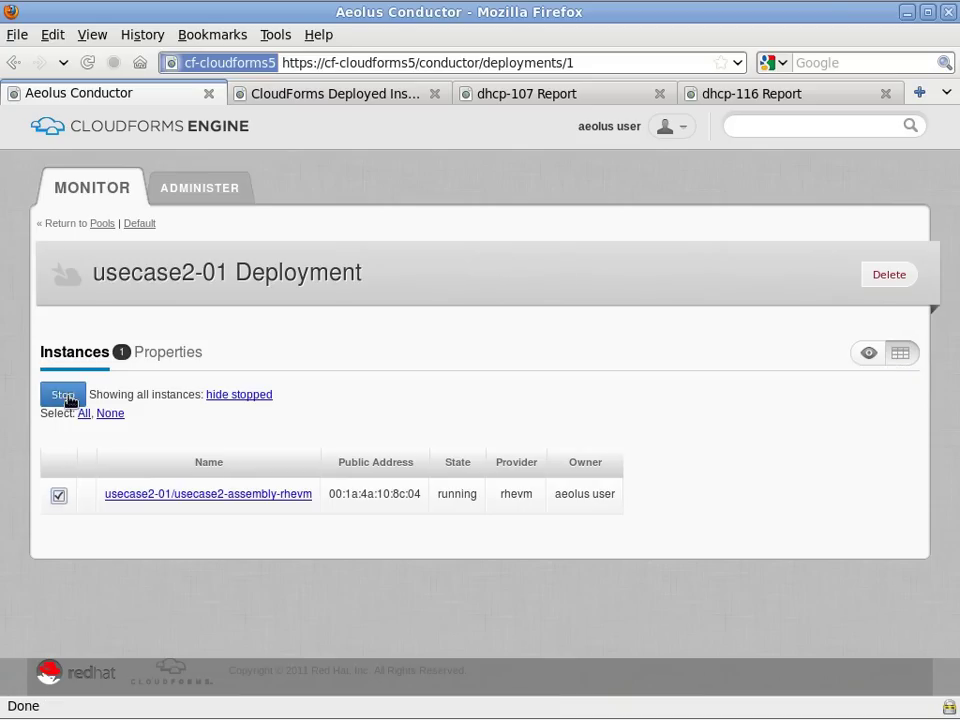
click(66, 397)
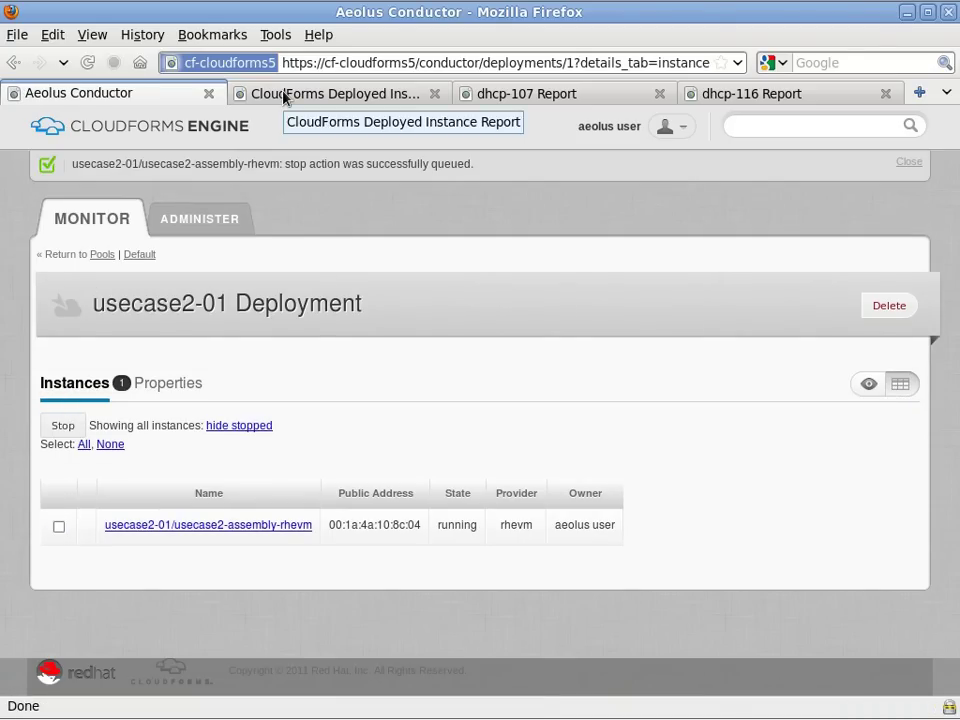
Reload and resend the Deployed Instance Report to confirm usecase2-01 is stopped, then return to Conductor.
click(285, 94)
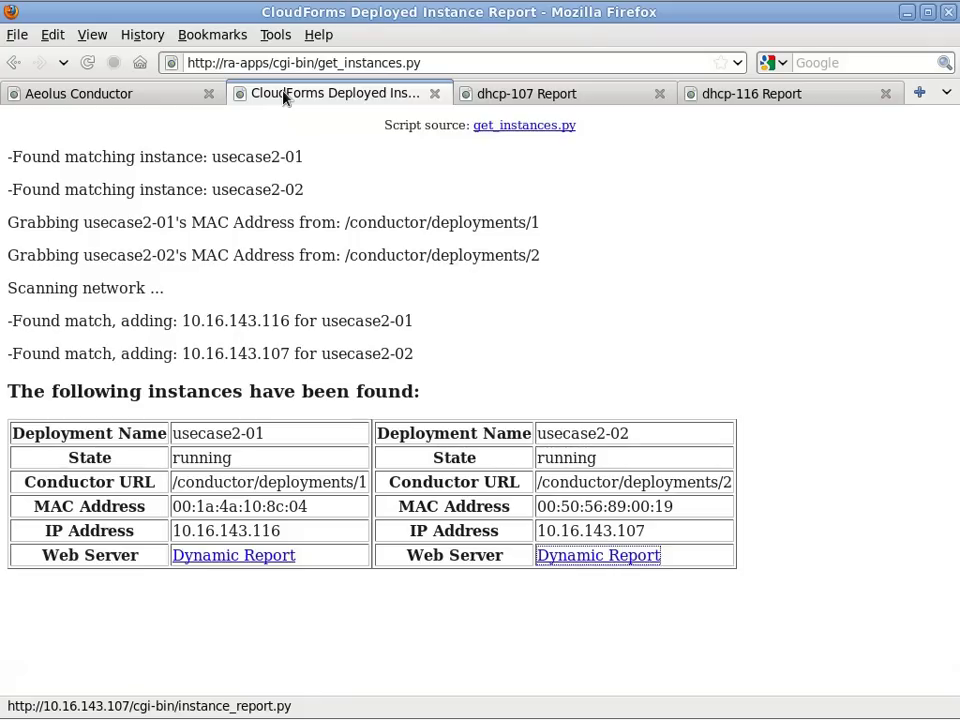
click(87, 62)
click(754, 401)
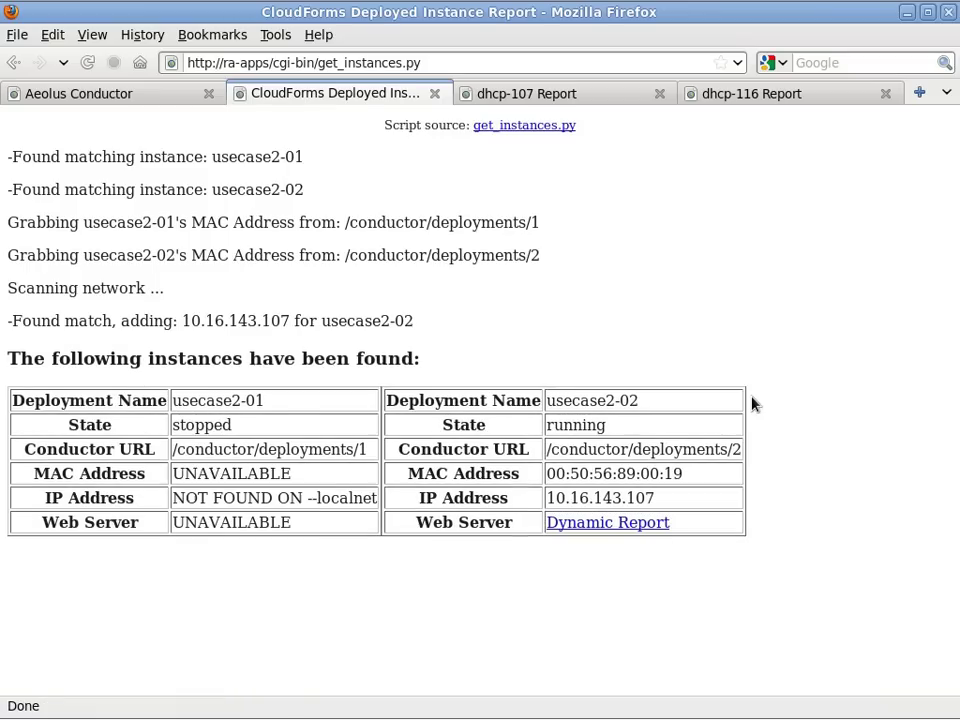
double_click(200, 427)
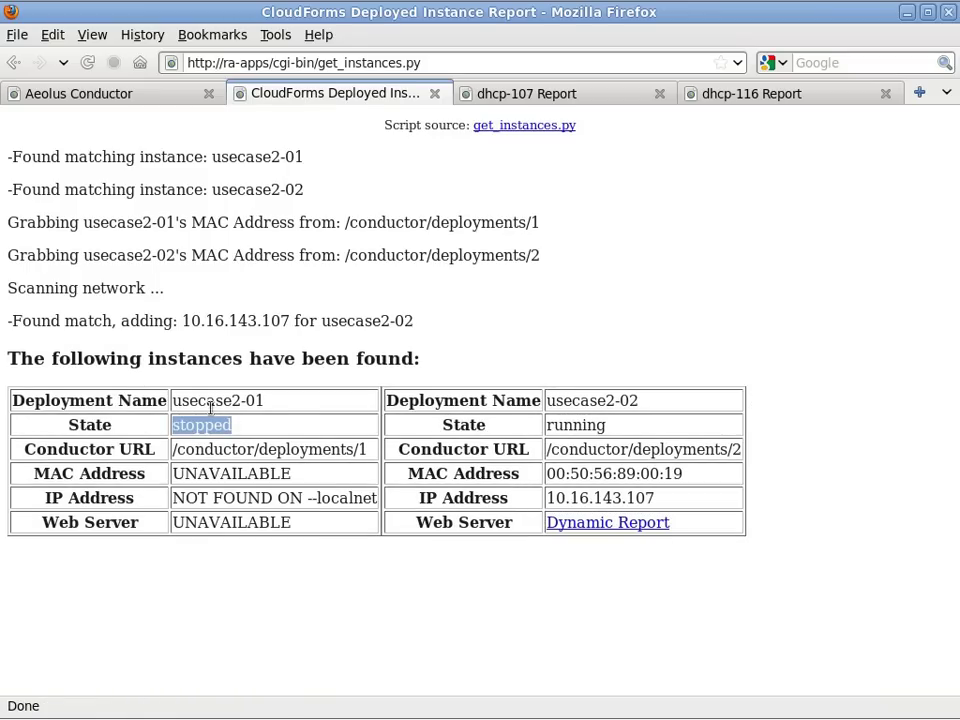
click(122, 97)
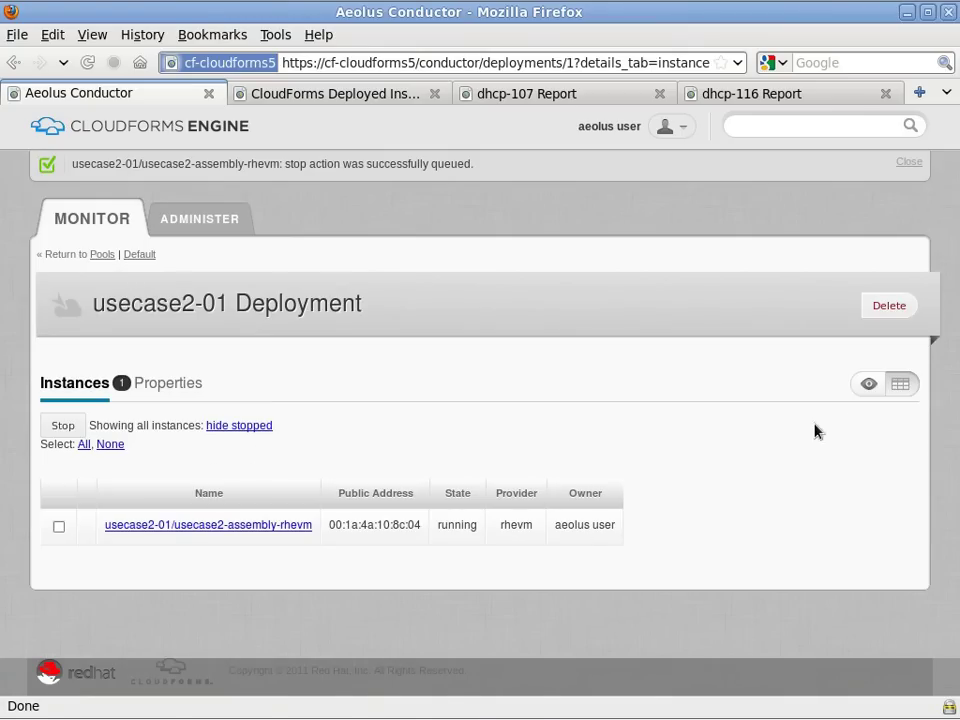
Check the usecase2-01 instance state and reload the dhcp-116 report page.
click(870, 385)
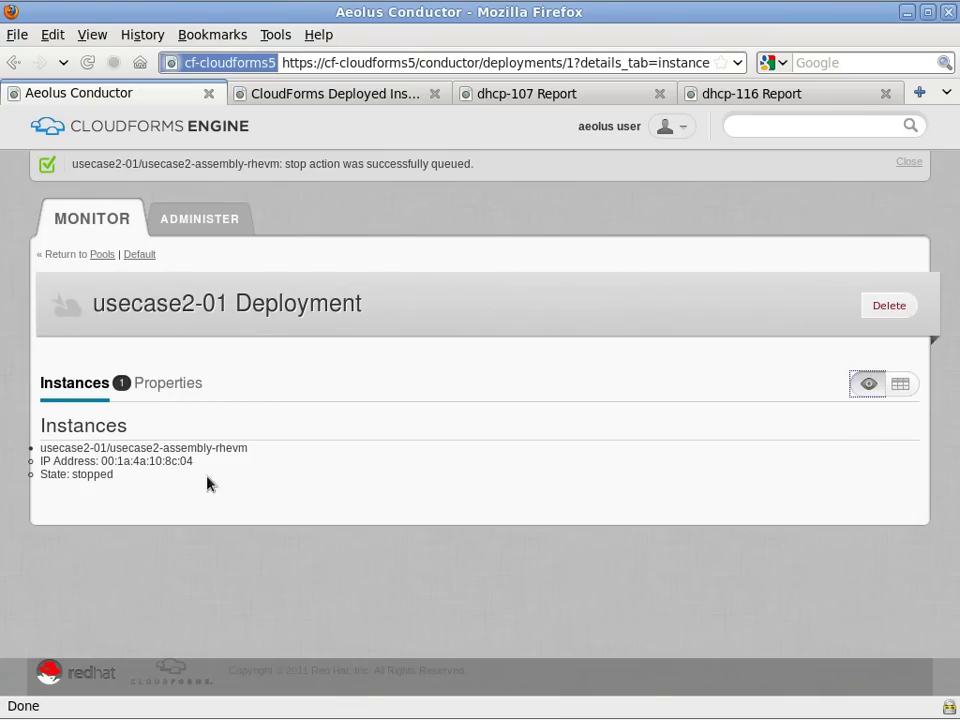
click(724, 95)
click(88, 63)
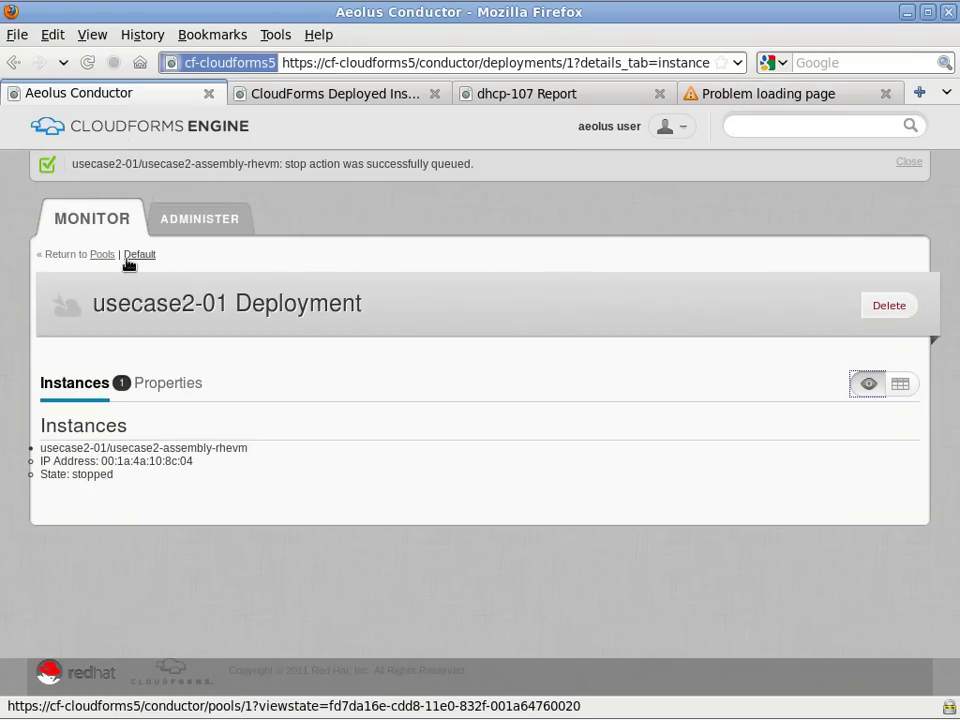
Open usecase2-02 from the Default pool and stop its vSphere instance in table view.
click(137, 255)
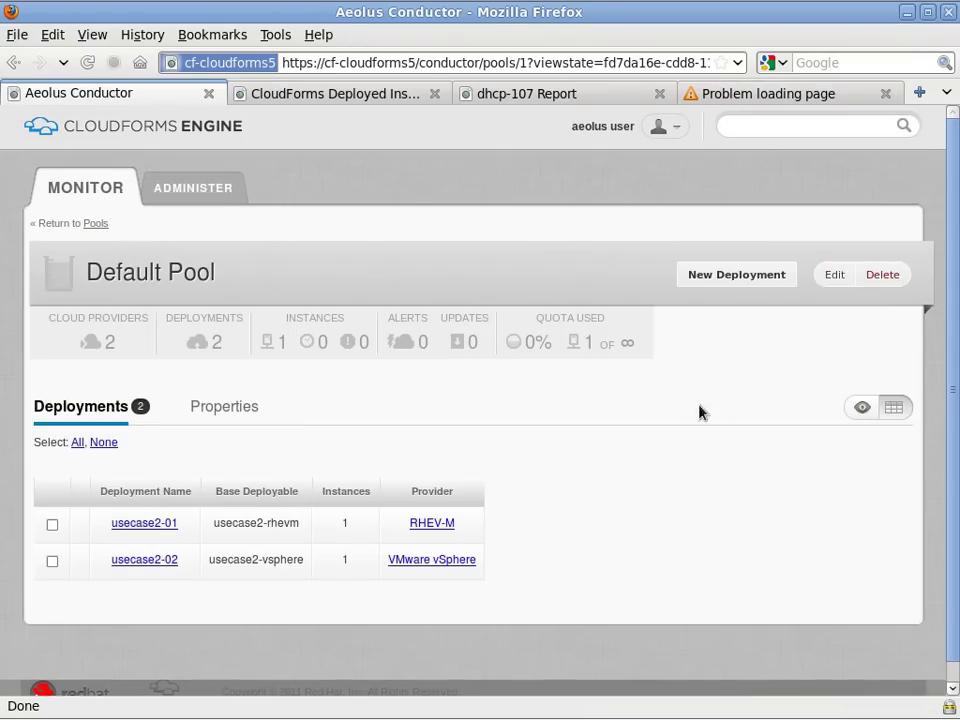
click(156, 562)
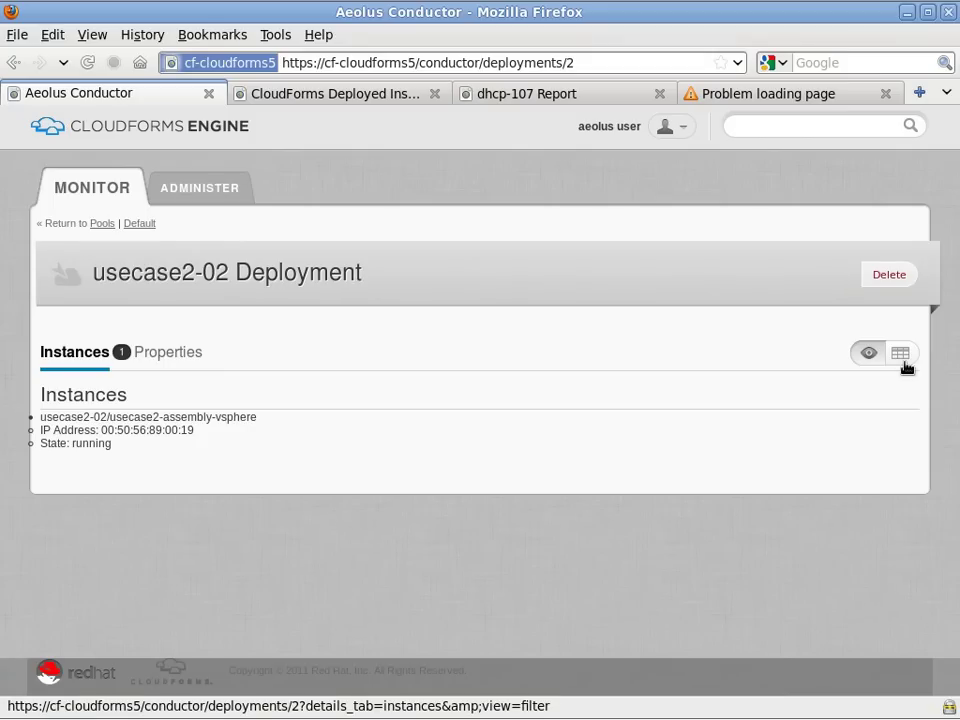
click(901, 355)
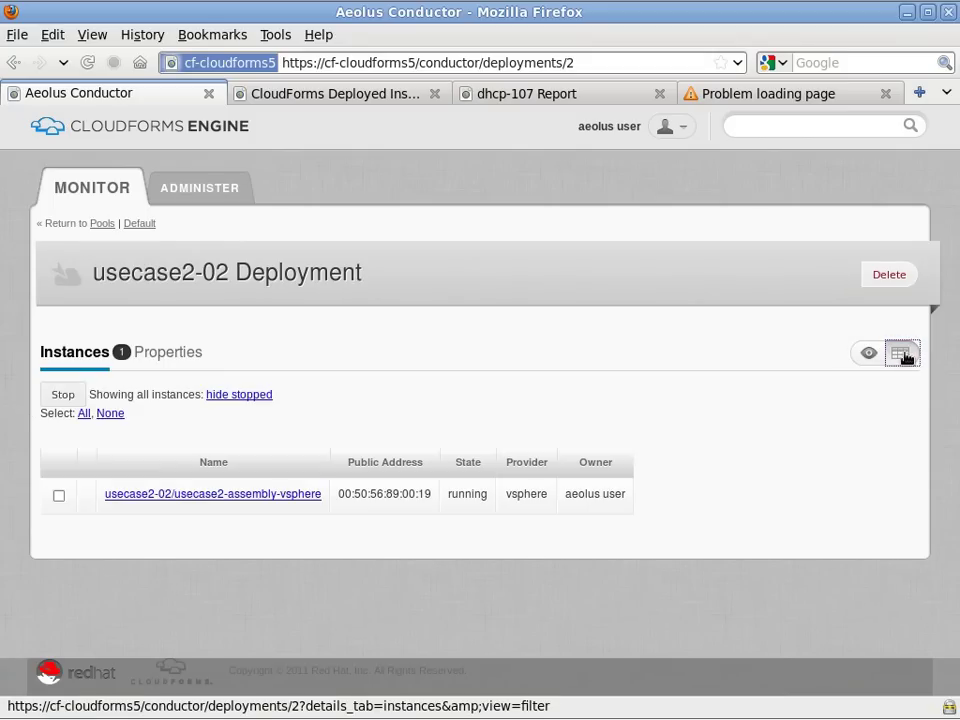
click(58, 495)
click(63, 395)
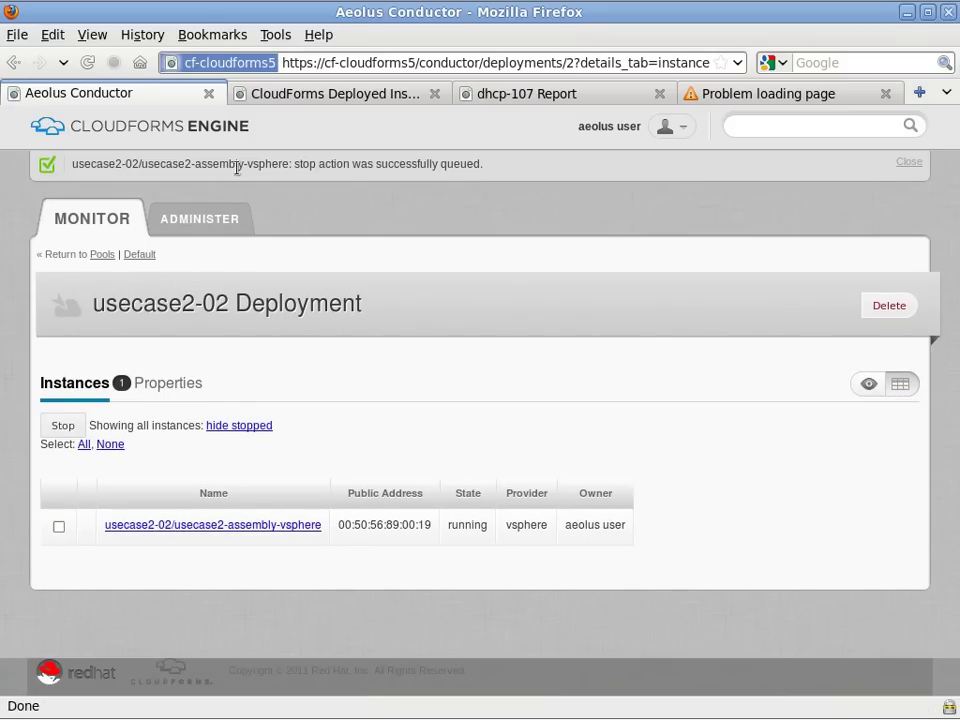
Resend the Deployed Instance Report and reload the dhcp-107 report, then review the pool's instance states.
click(320, 94)
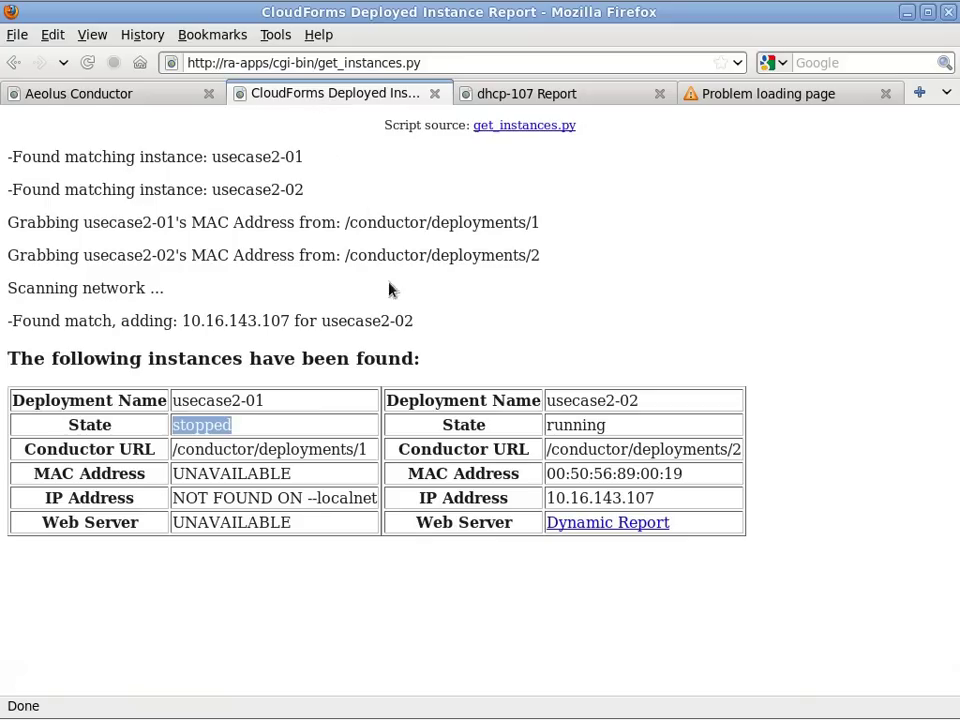
click(88, 62)
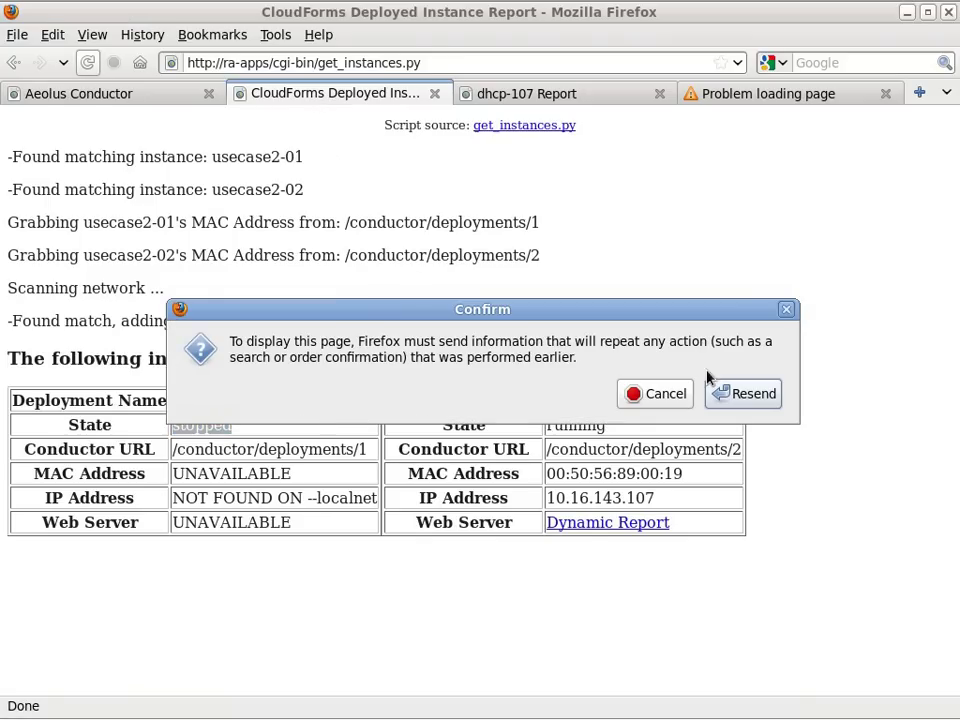
click(747, 392)
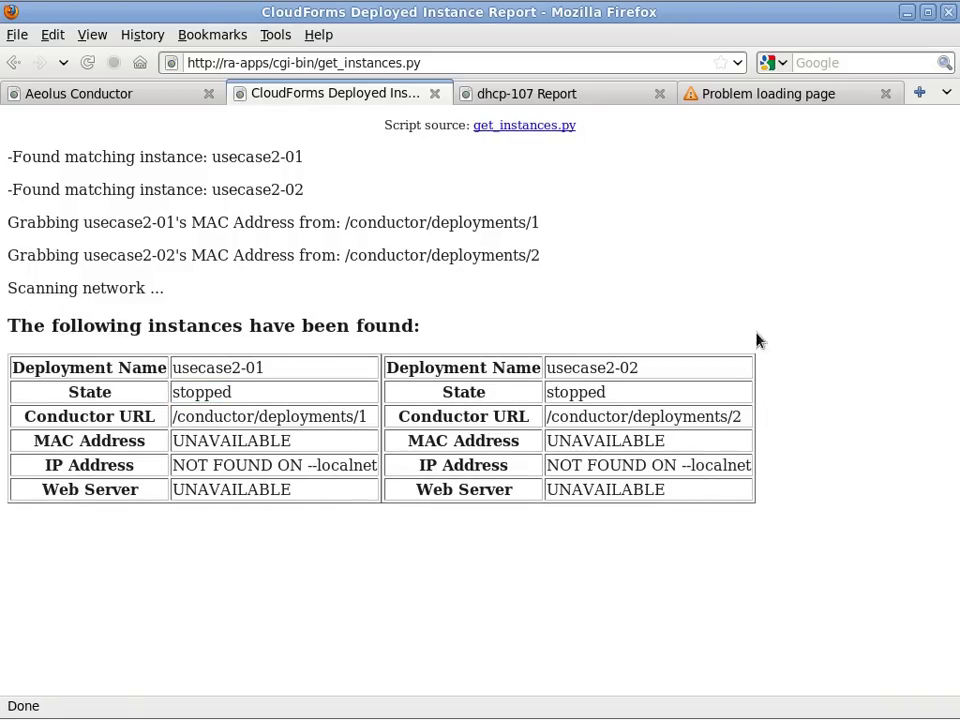
click(589, 94)
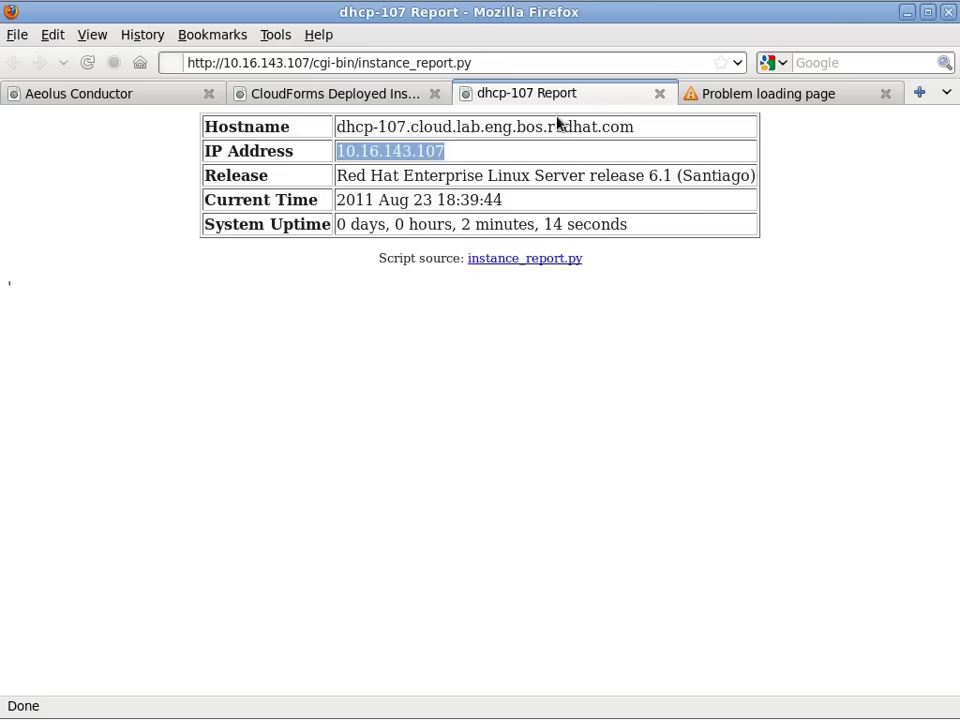
click(88, 62)
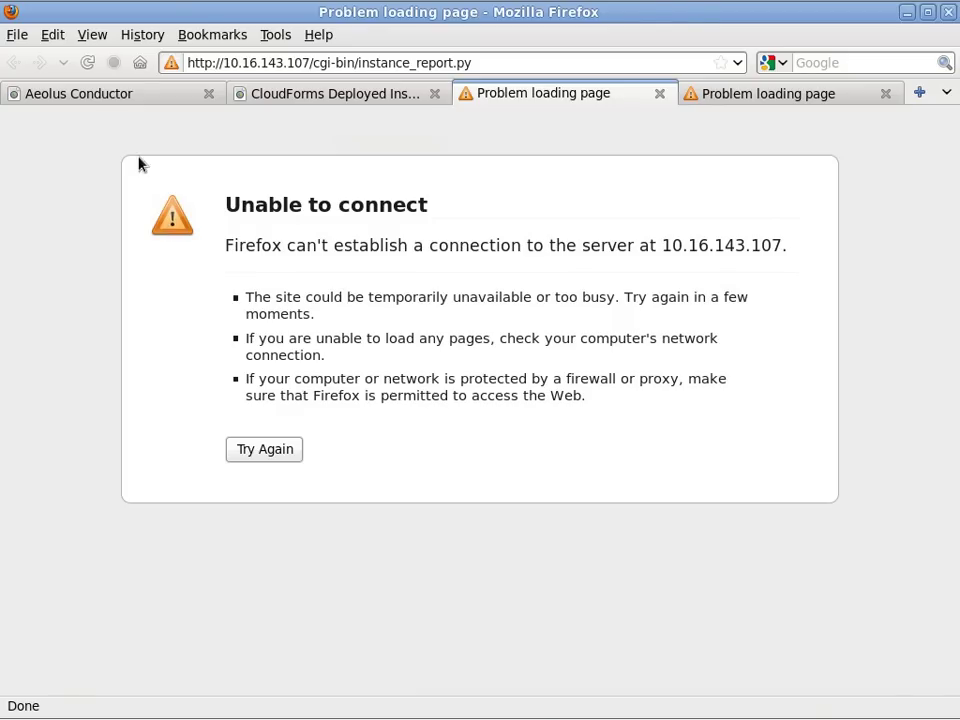
click(98, 93)
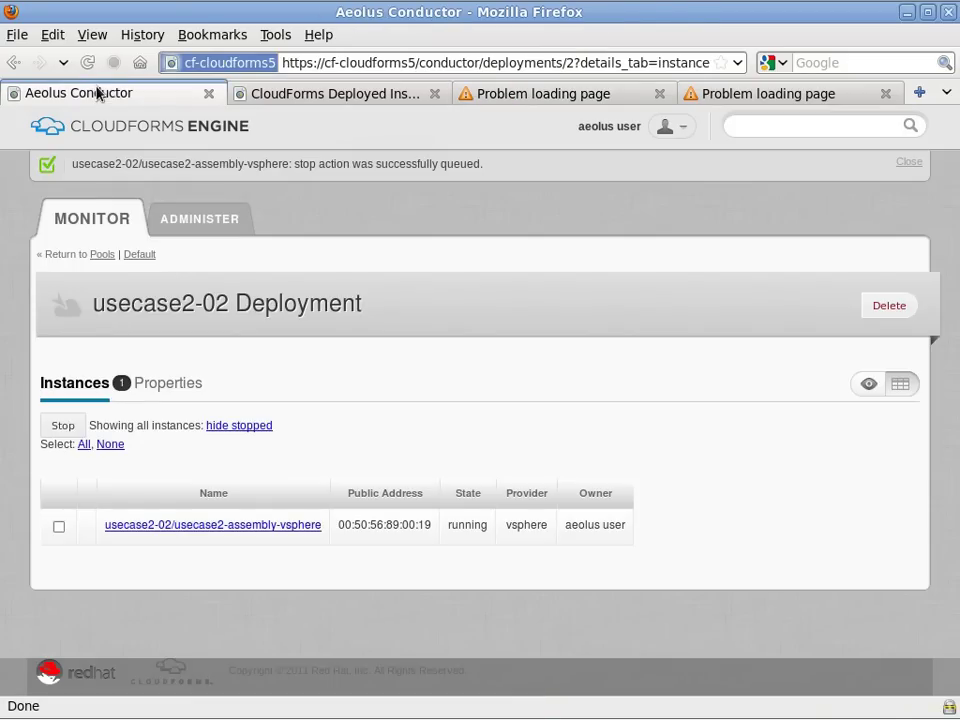
click(872, 384)
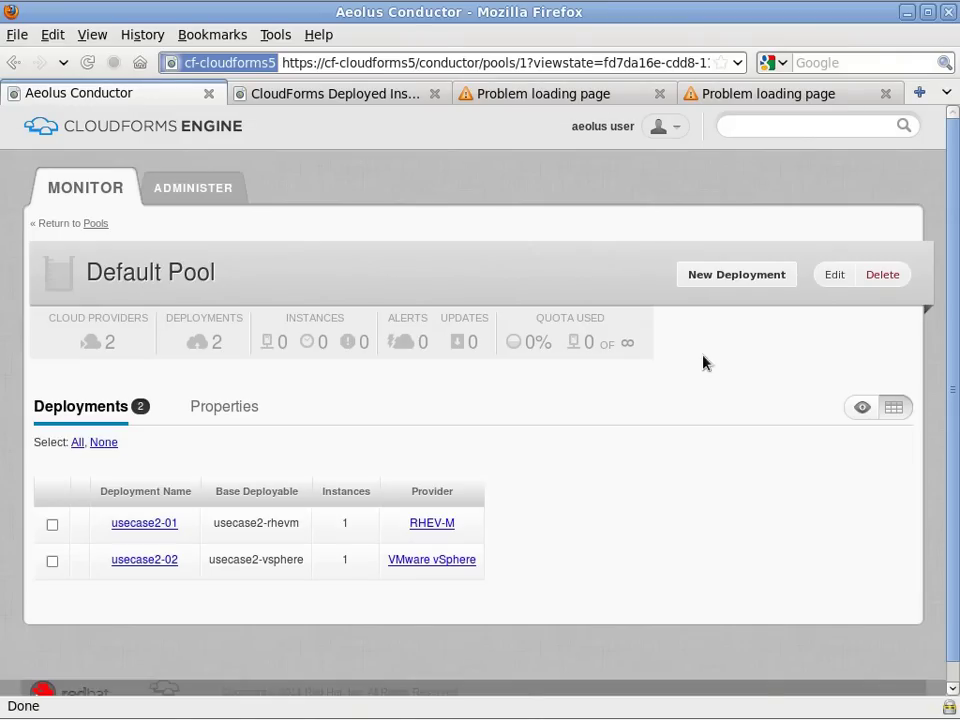
click(861, 407)
In the terminal, retry the SSH login and ping 10.16.143.116, which goes unanswered.
key(alt+Tab)
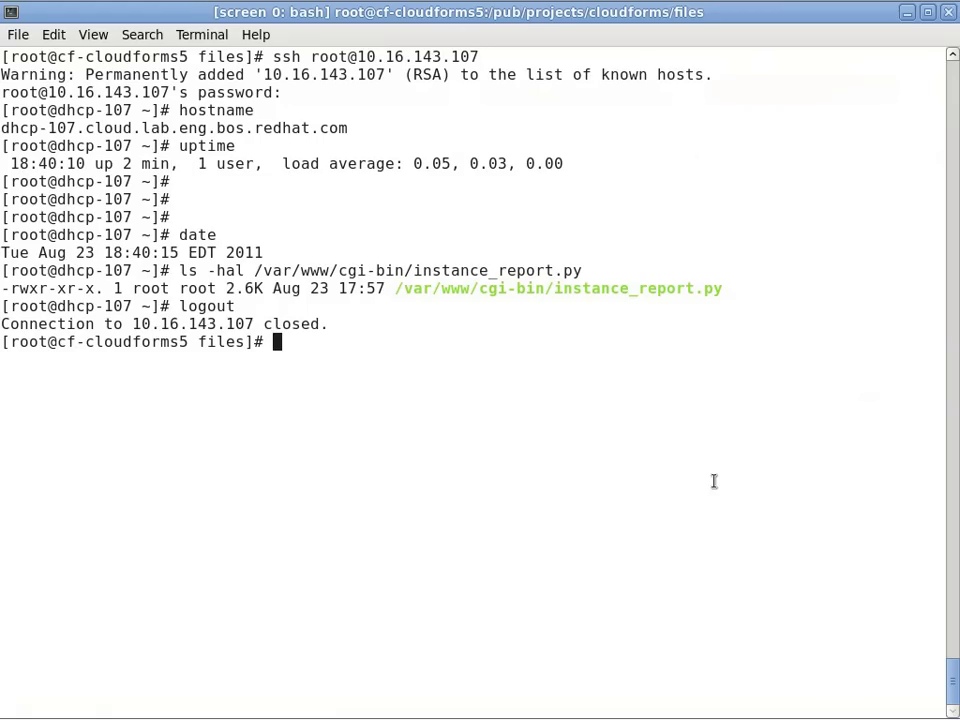
key(Up)
key(Return)
text(ping root@10.16.143.116)
key(Return)
key(Up)
key(Left)
key(Left)
key(Left)
key(Left)
key(Left)
key(Left)
key(Left)
key(Left)
key(Left)
key(Left)
key(Left)
key(Left)
key(Left)
key(BackSpace)
key(BackSpace)
key(BackSpace)
key(BackSpace)
key(BackSpace)
key(Return)
key(ctrl+c)
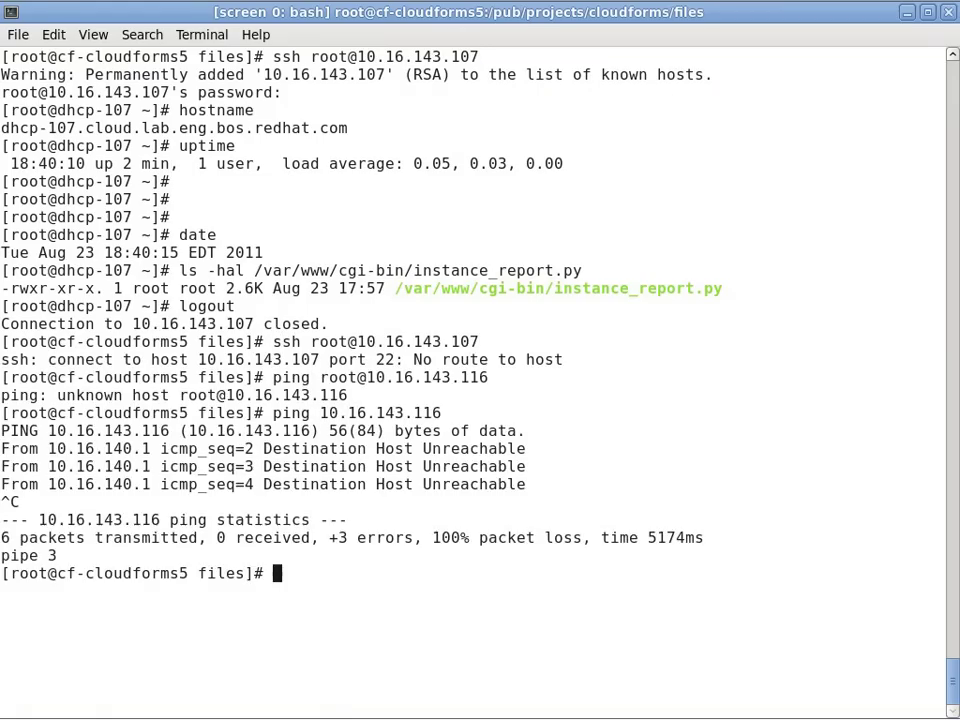
key(alt+Tab)
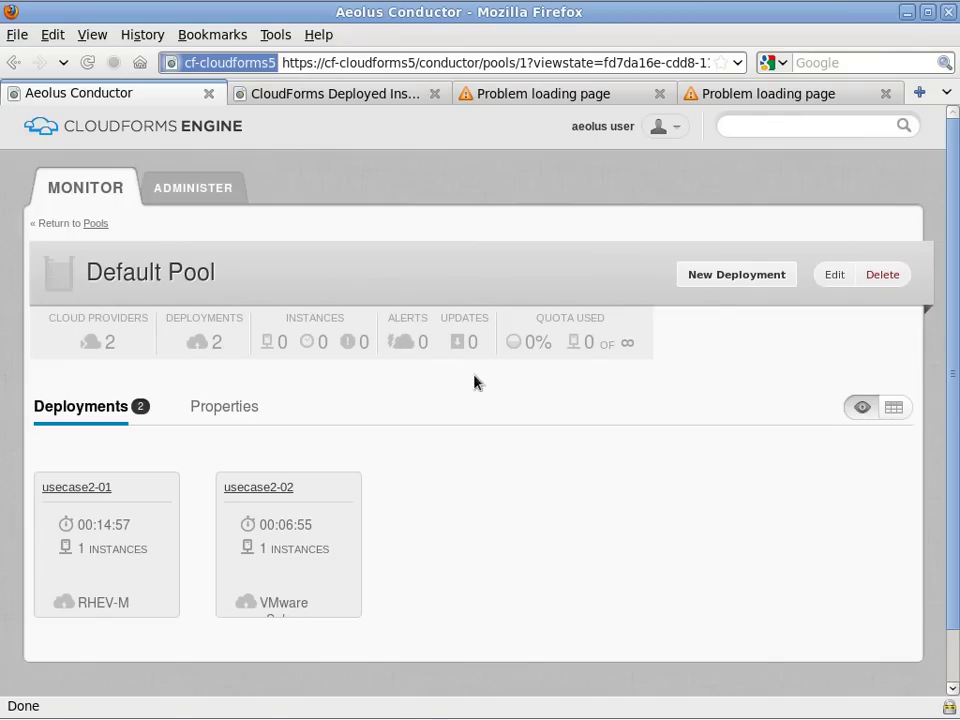
Launch a 'test' deployment from usecase2-rhevm in the Default pool, then resend the instance report.
click(738, 279)
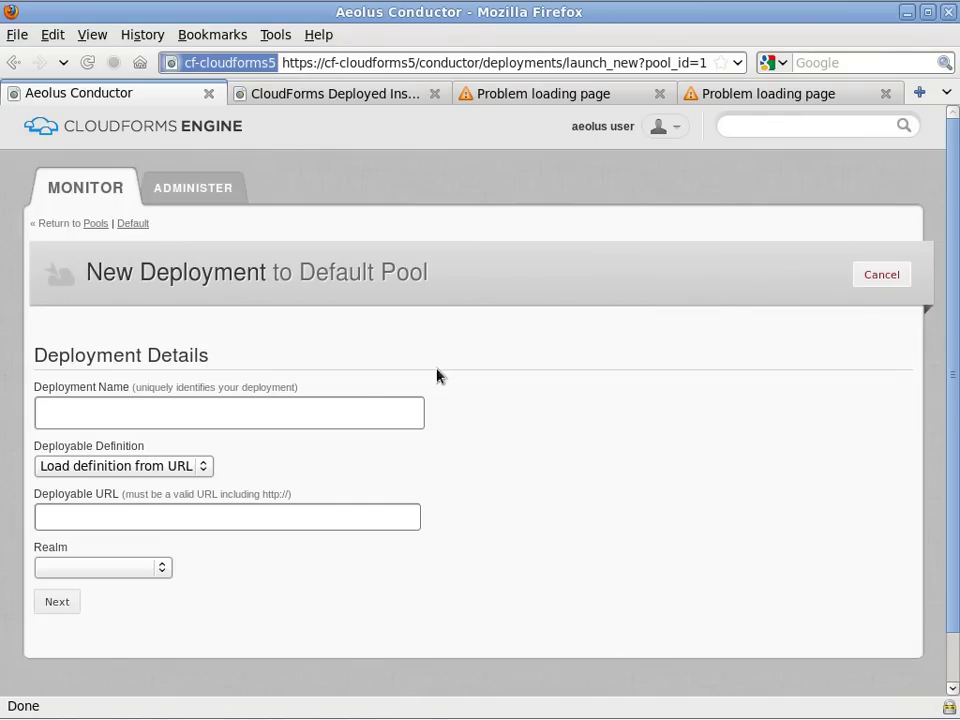
click(345, 410)
text(test)
click(203, 466)
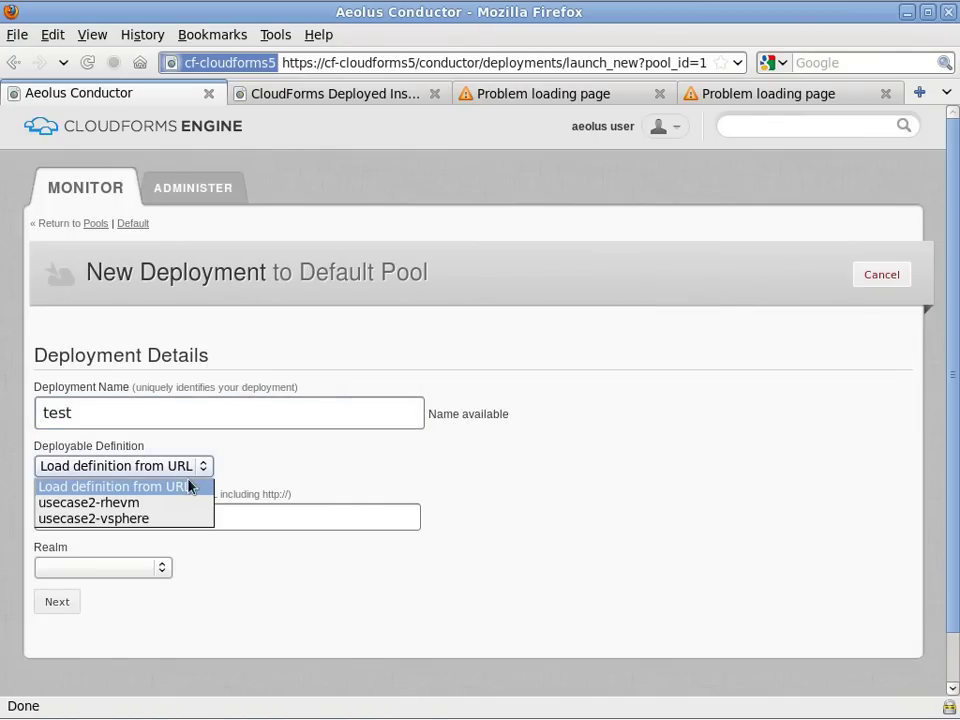
click(72, 504)
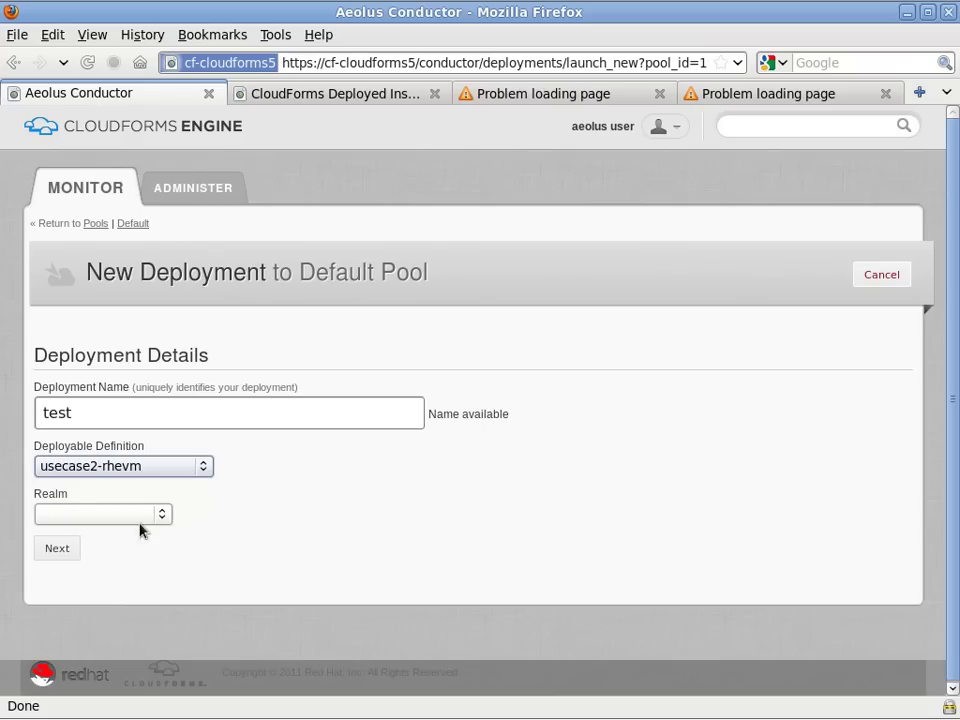
click(140, 515)
click(111, 548)
click(57, 548)
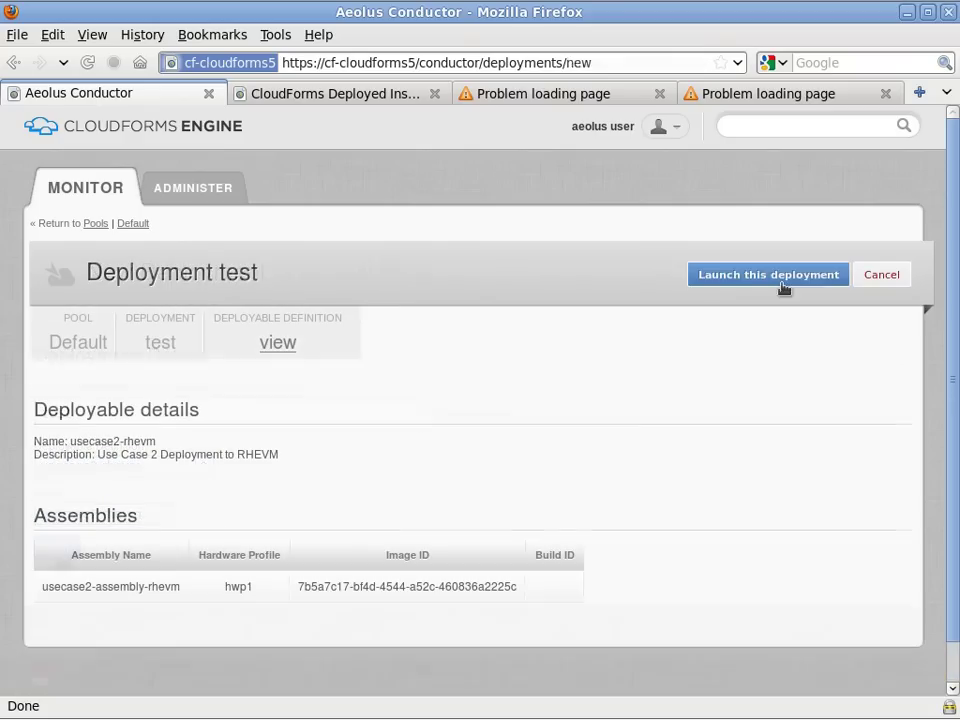
click(783, 284)
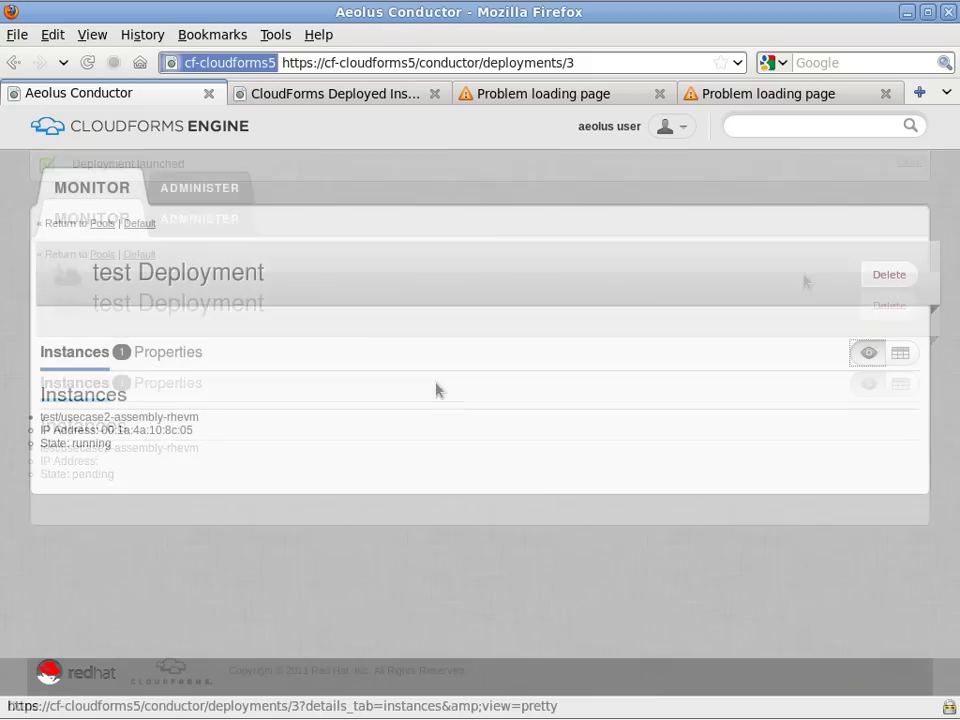
click(300, 93)
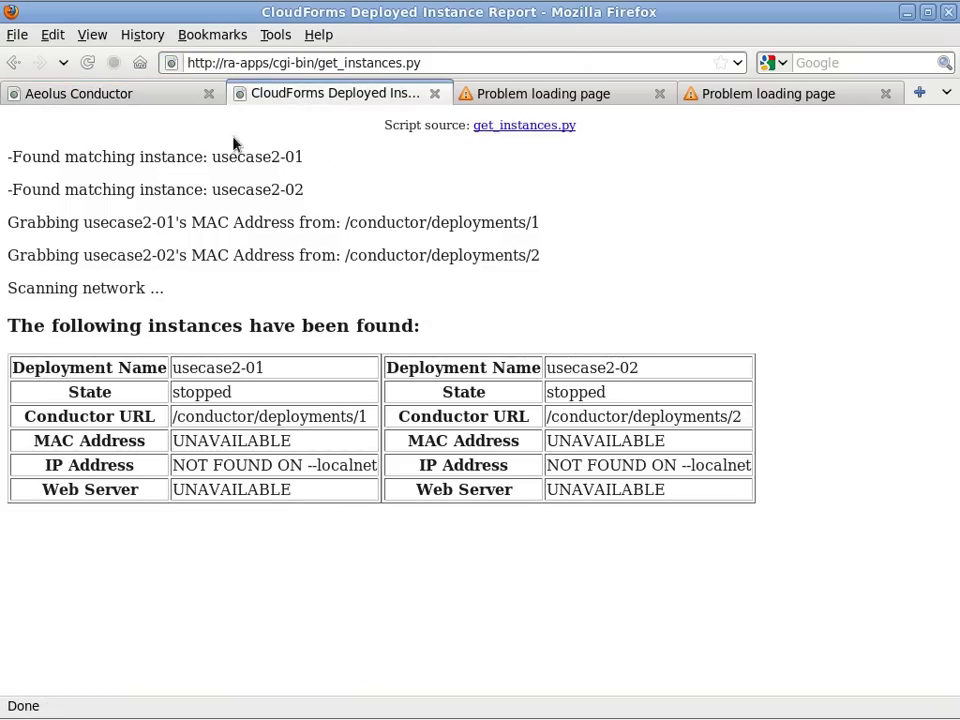
click(757, 400)
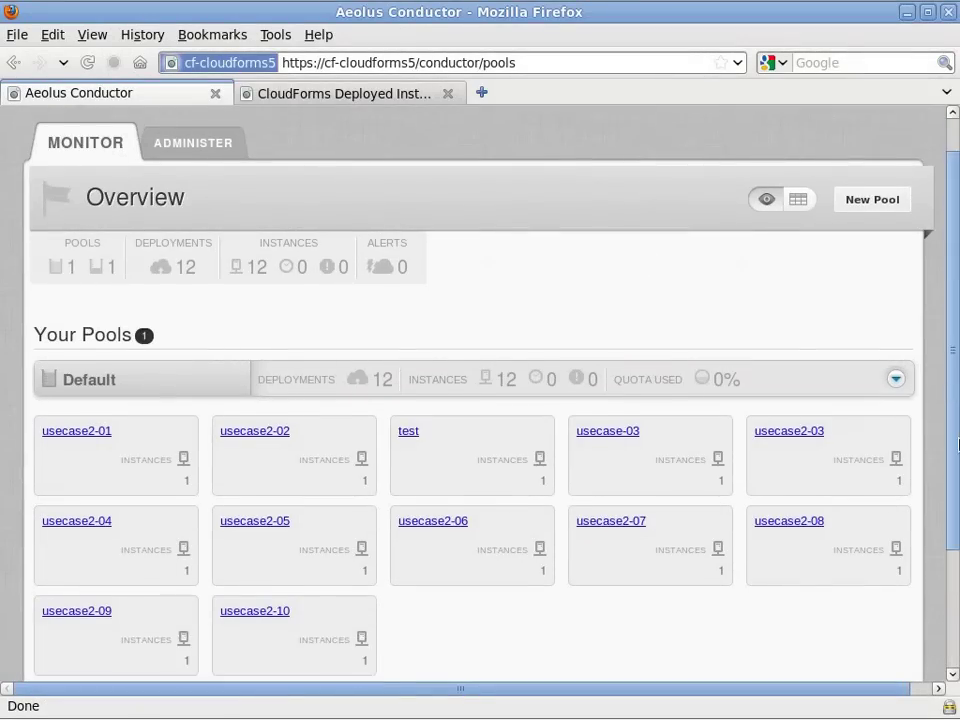
Show the pools overview as a table and scroll through its running instances with addresses and providers.
drag(957, 443, 936, 354)
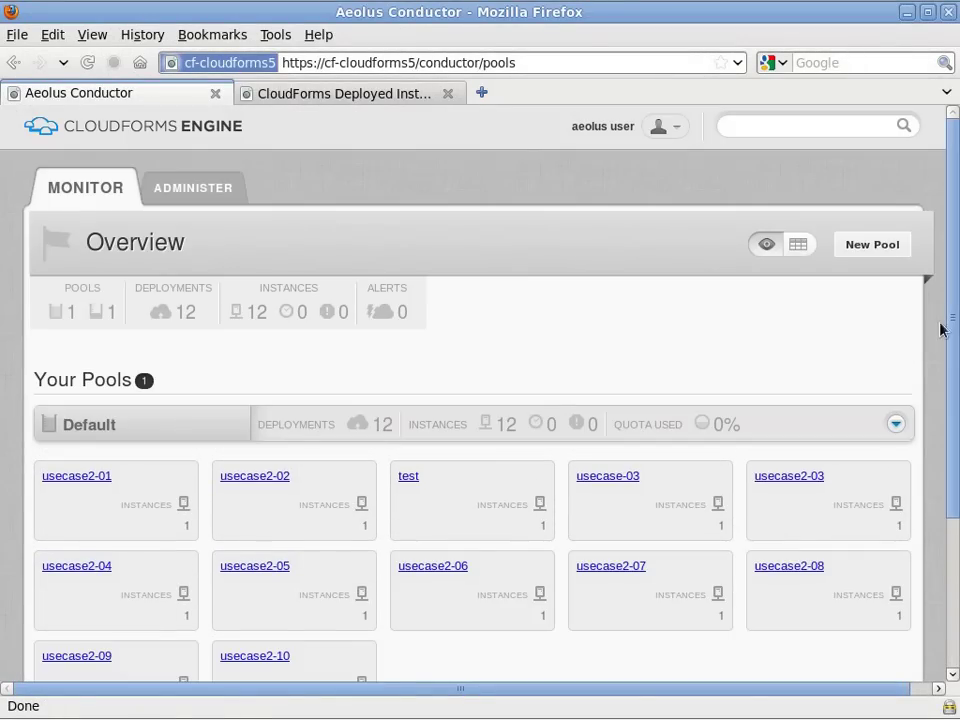
click(798, 245)
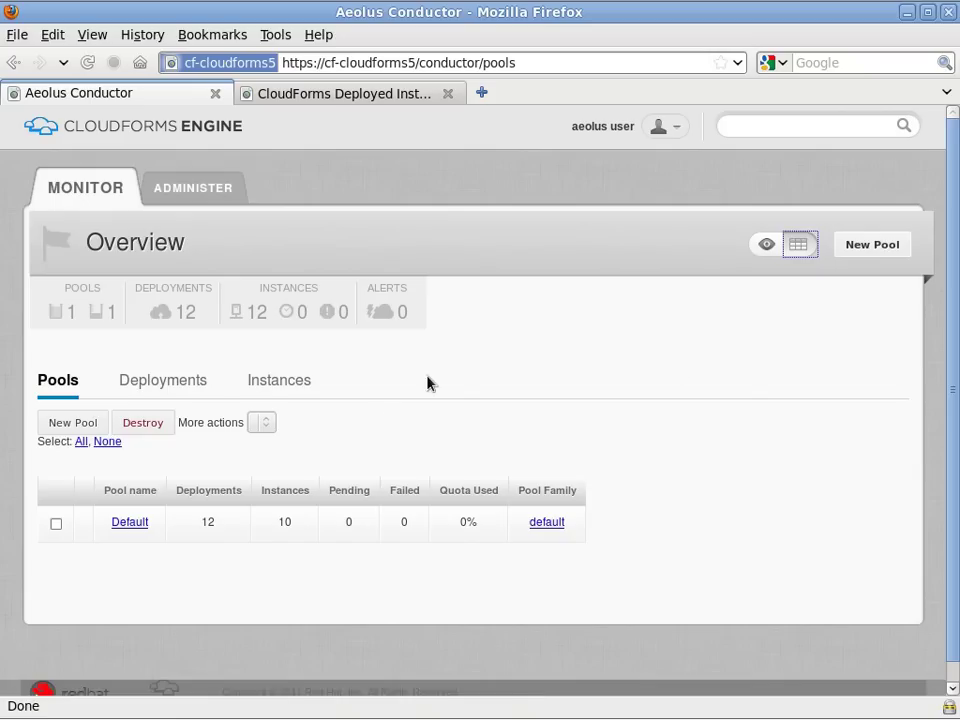
click(268, 385)
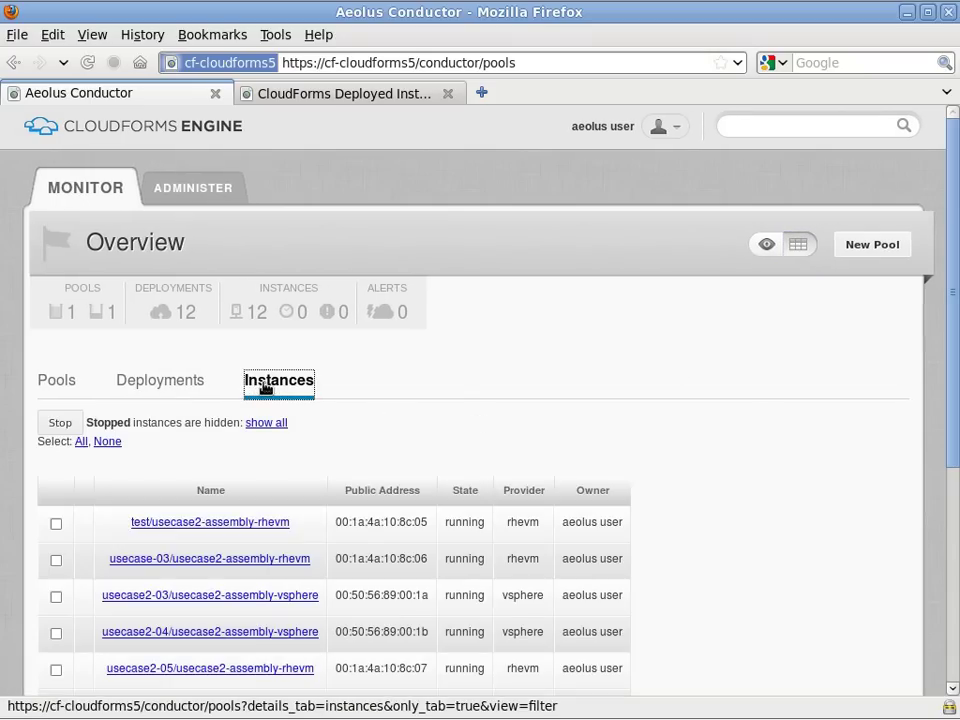
drag(954, 375, 956, 504)
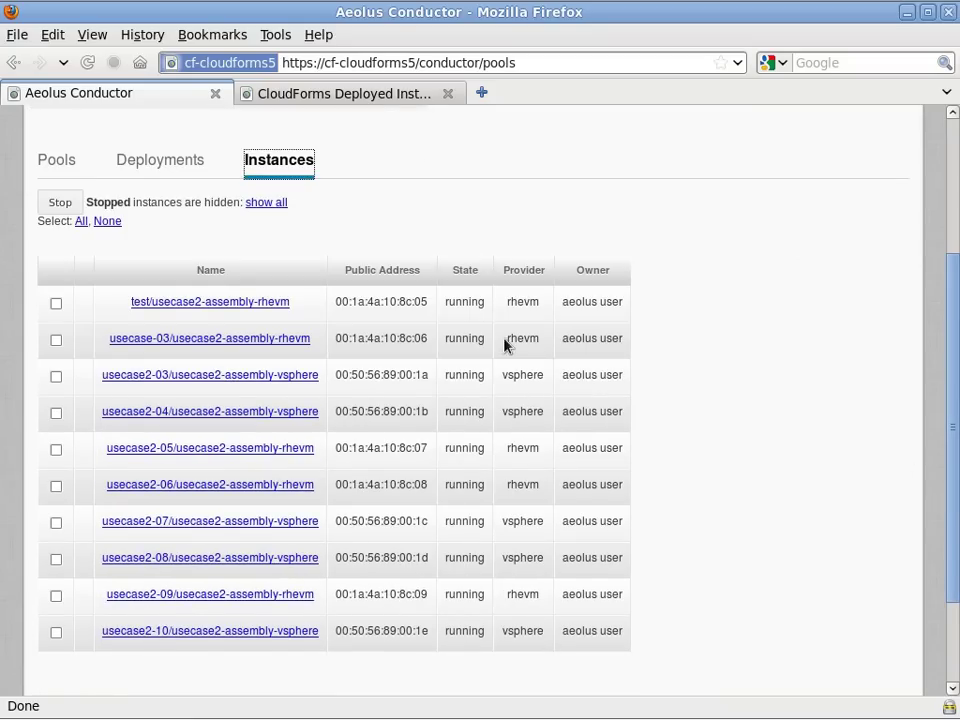
drag(955, 265, 944, 153)
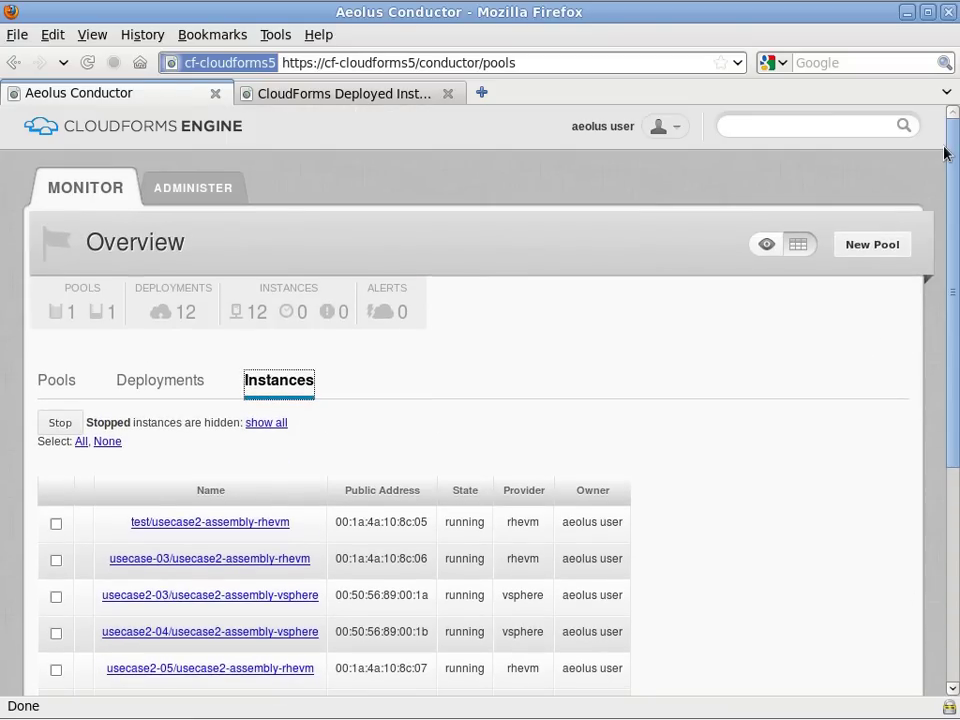
Generate the Deployed Instance Report against cf-cloudforms5 with the username and password.
click(343, 93)
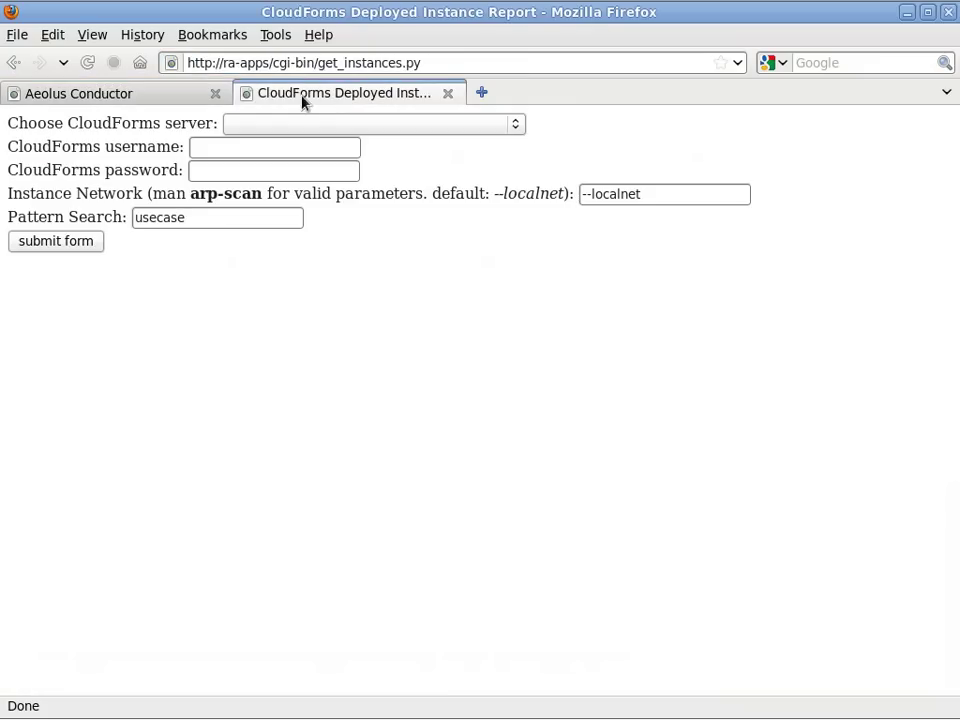
click(406, 128)
click(293, 189)
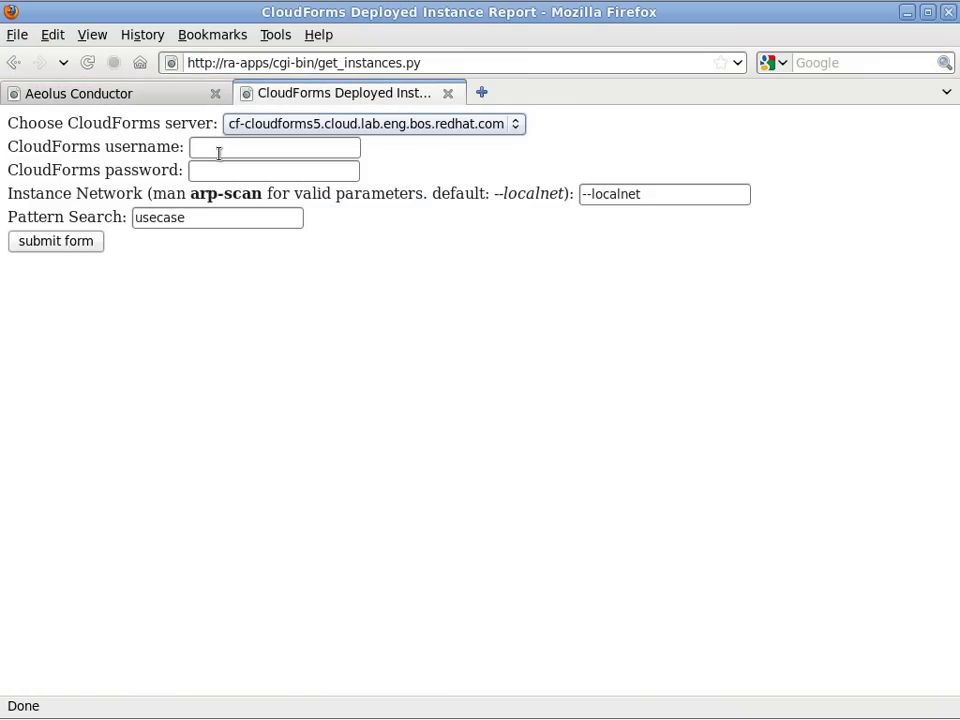
click(218, 150)
text(admin)
key(Tab)
text(password)
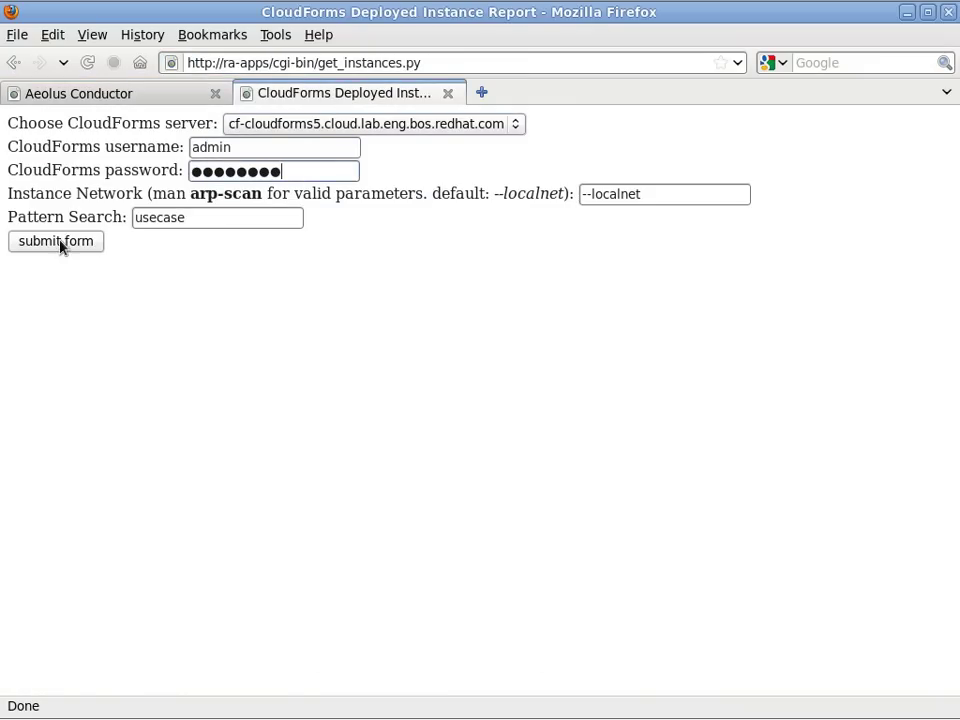
click(56, 242)
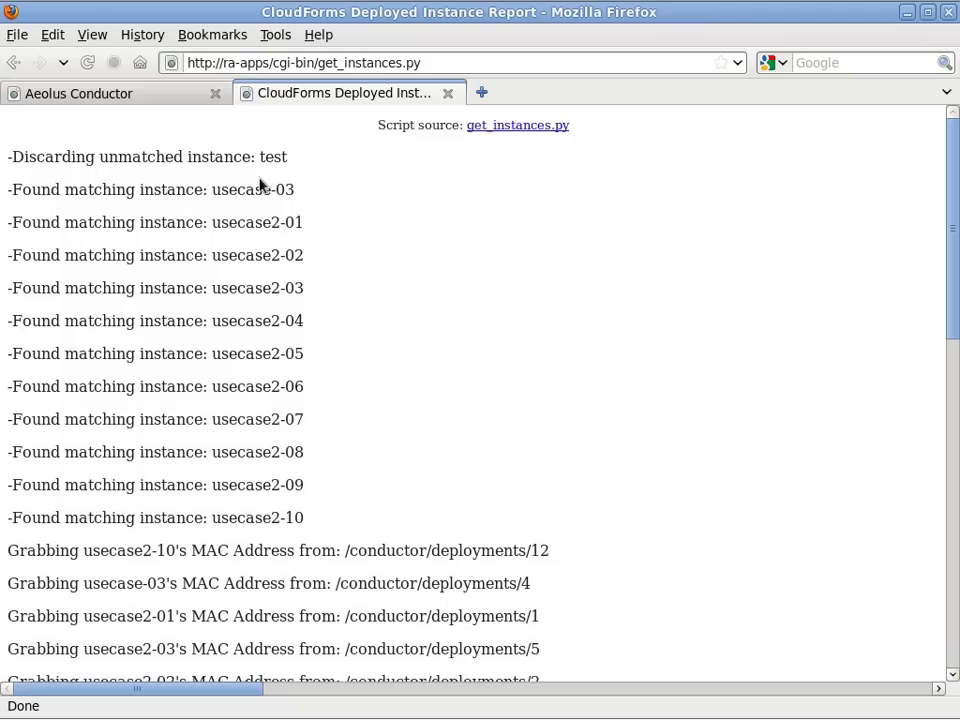
Open the usecase2-10 and usecase-03 Dynamic Reports in new tabs and view the dhcp-144 report.
double_click(274, 157)
drag(957, 205, 957, 397)
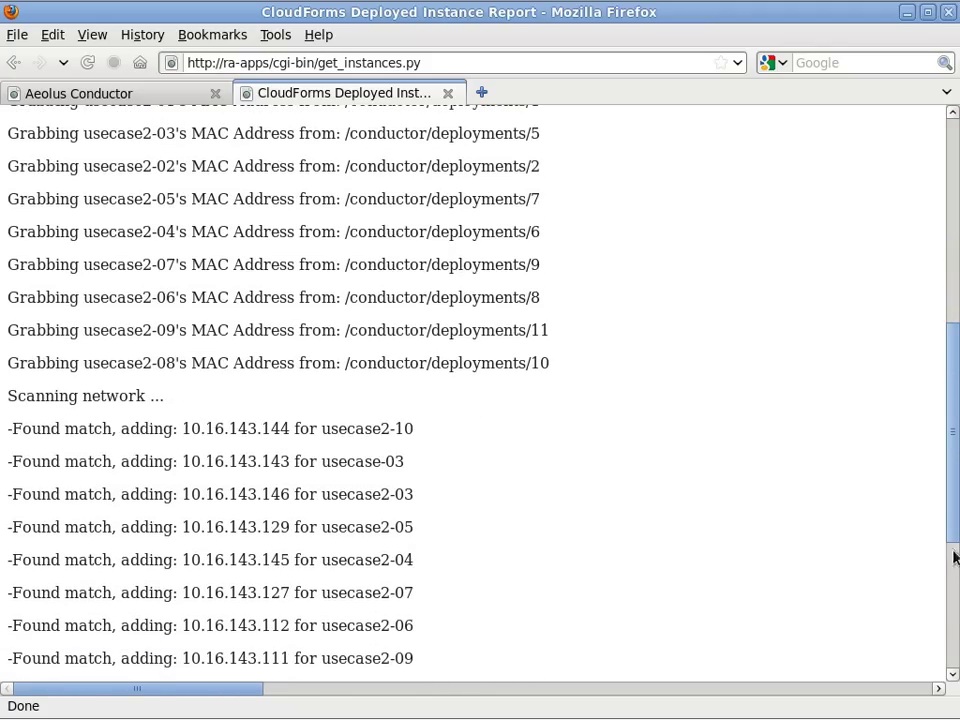
drag(956, 557, 954, 672)
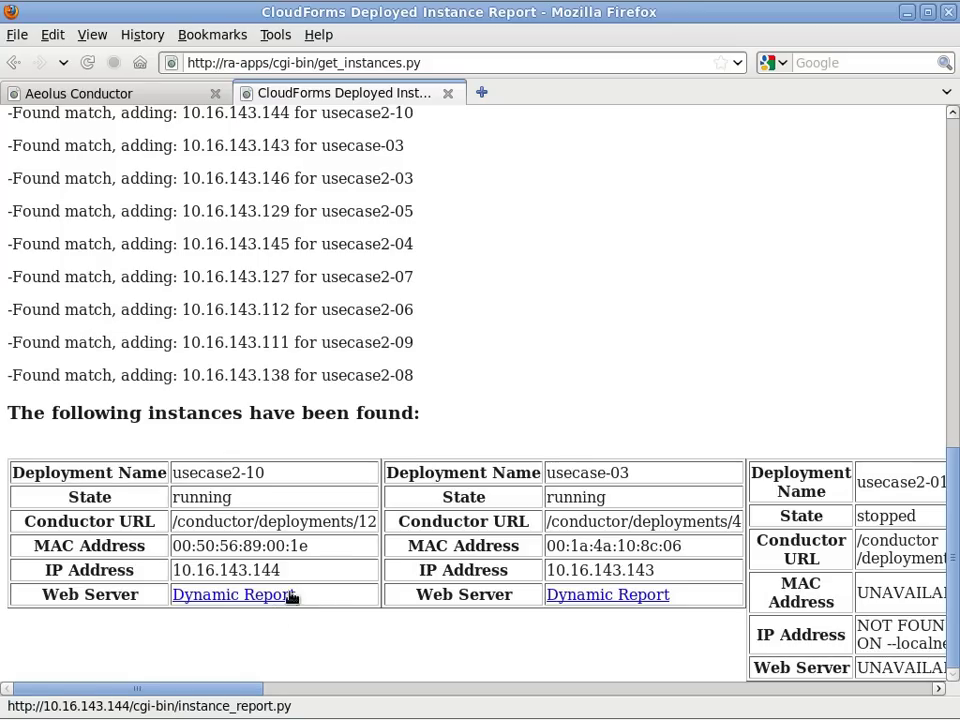
right_click(258, 596)
click(357, 412)
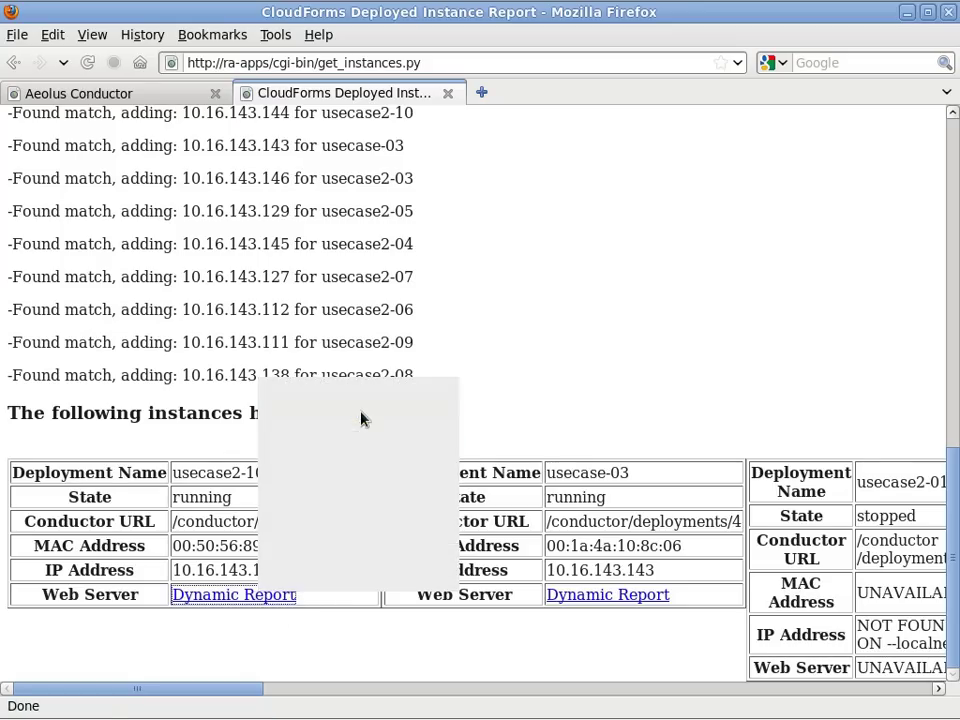
right_click(612, 590)
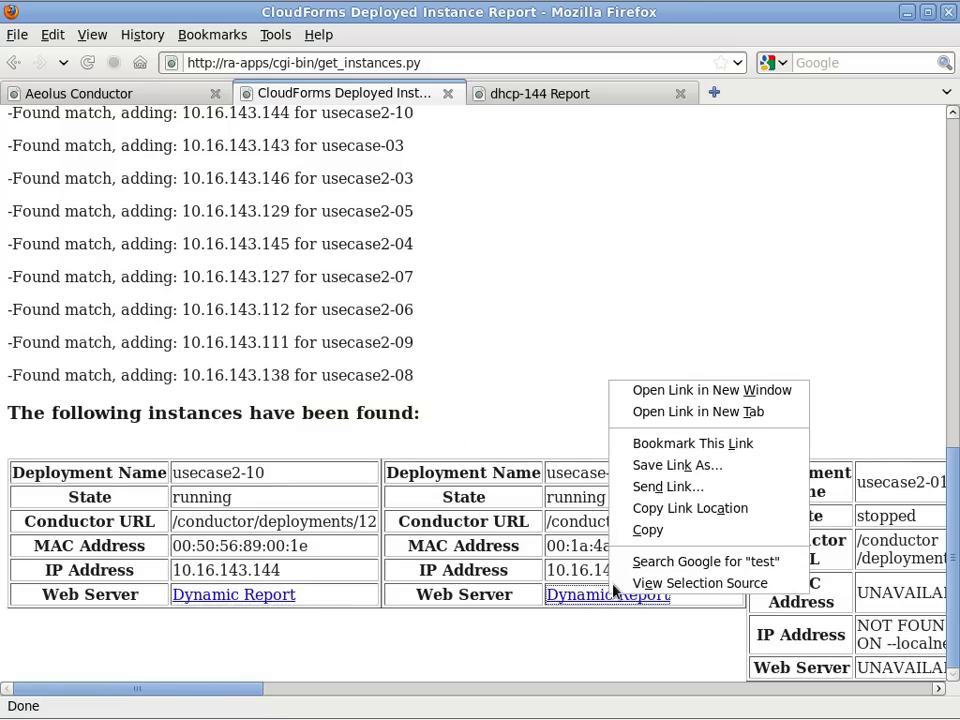
click(700, 413)
click(557, 95)
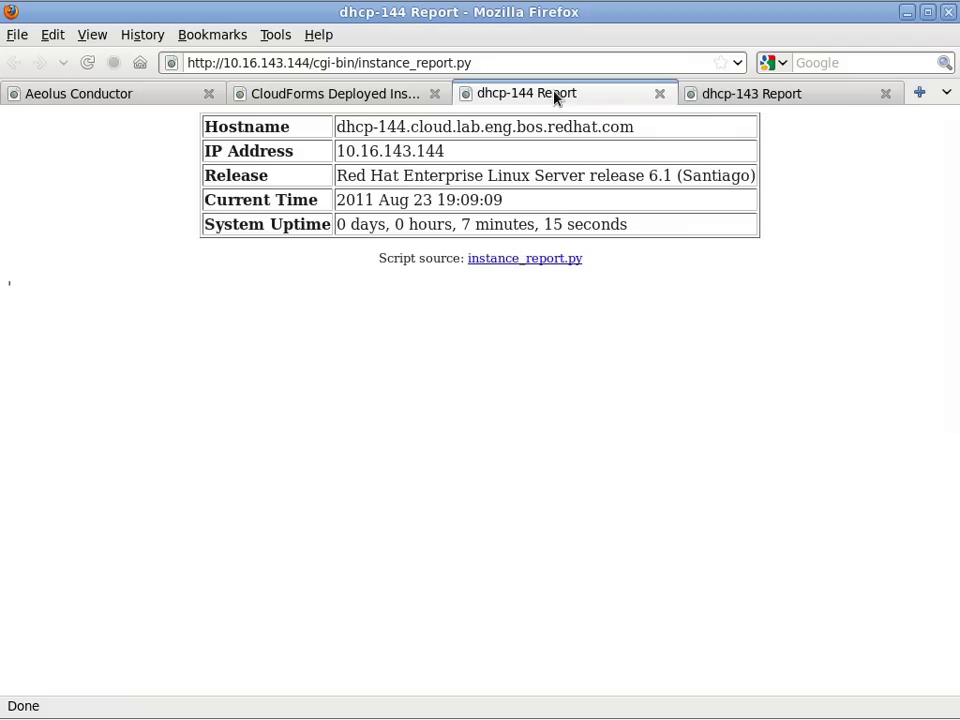
Select all ten instances in the Conductor Instances list and stop them.
click(110, 93)
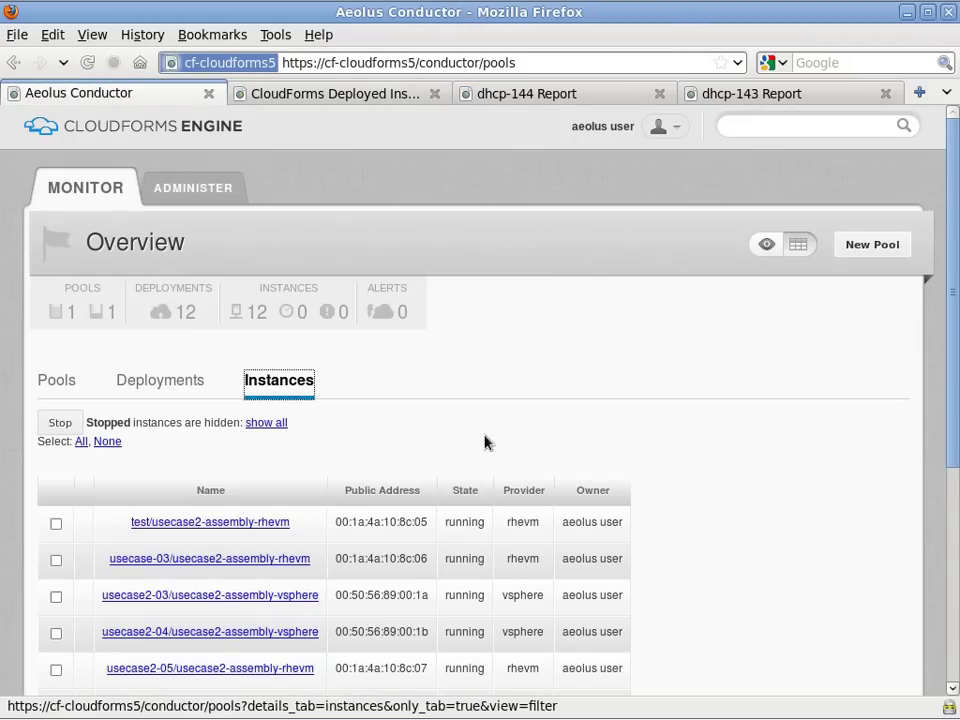
click(81, 442)
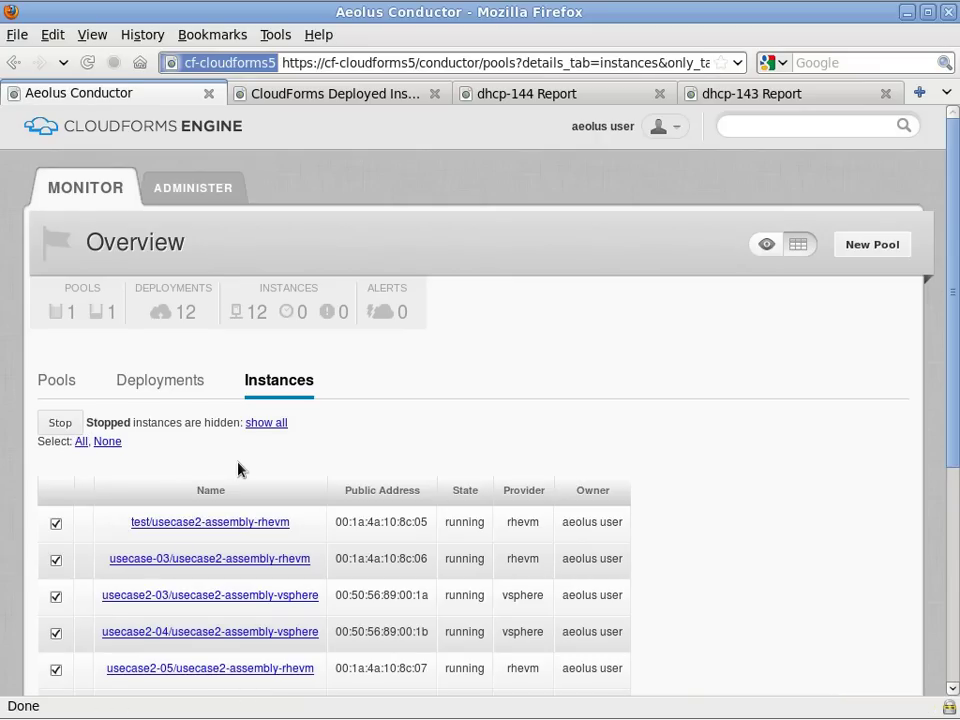
drag(955, 368, 949, 92)
click(62, 423)
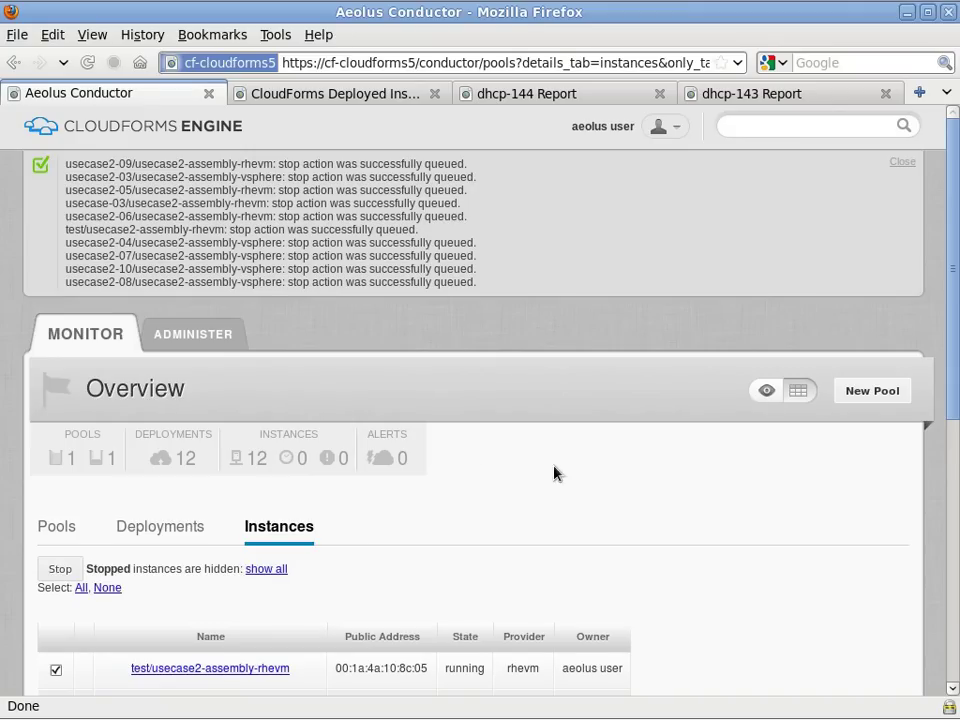
Resend the Deployed Instance Report and scroll across to review the stopped and errored instances.
click(379, 98)
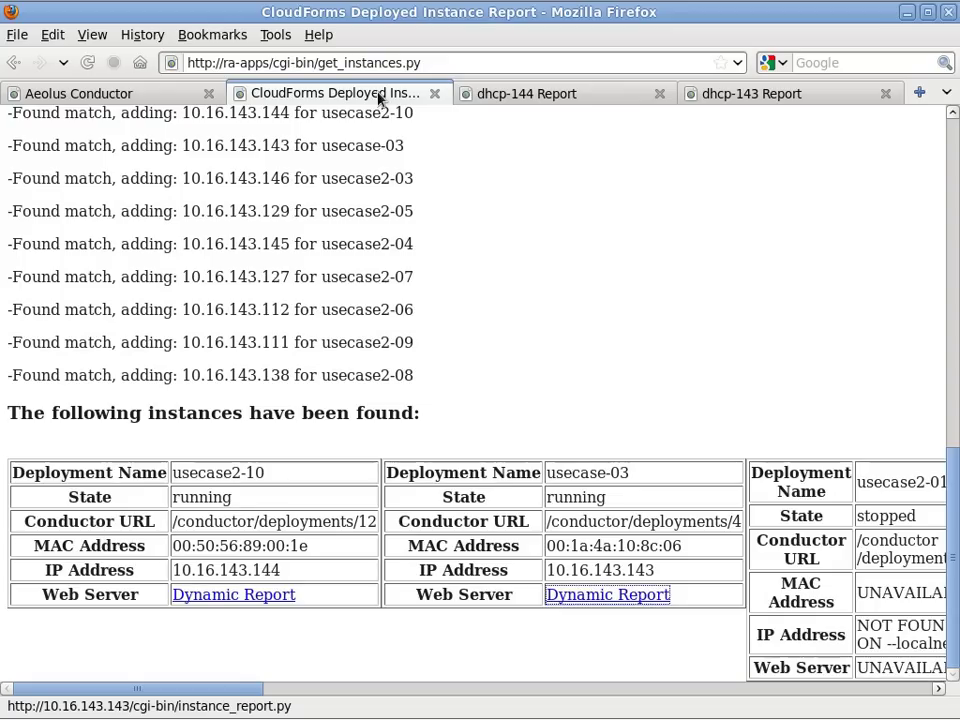
click(87, 63)
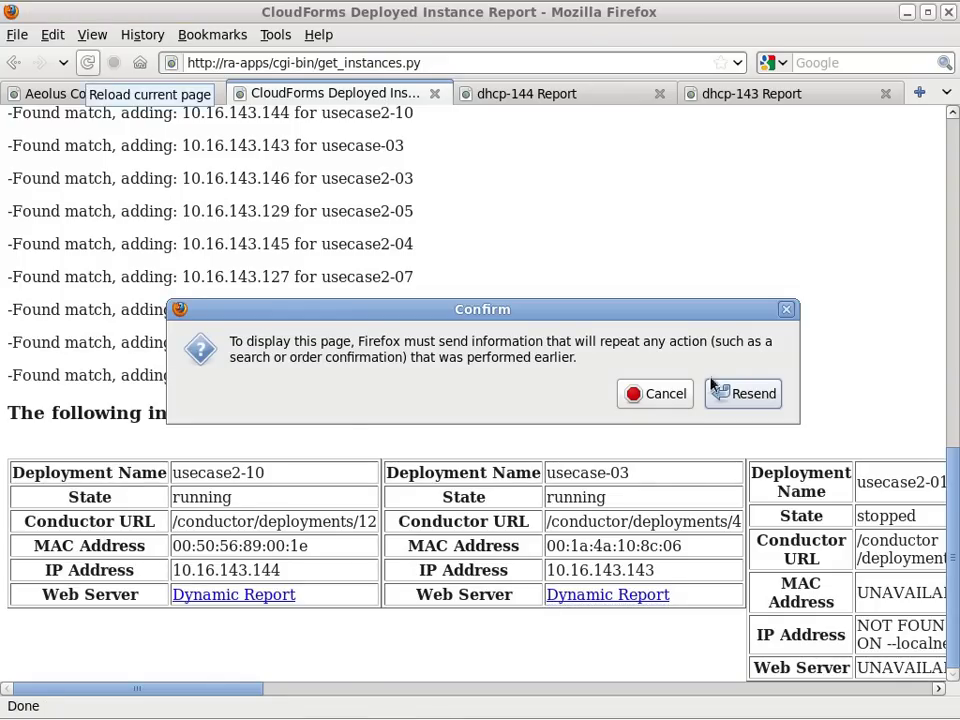
click(744, 398)
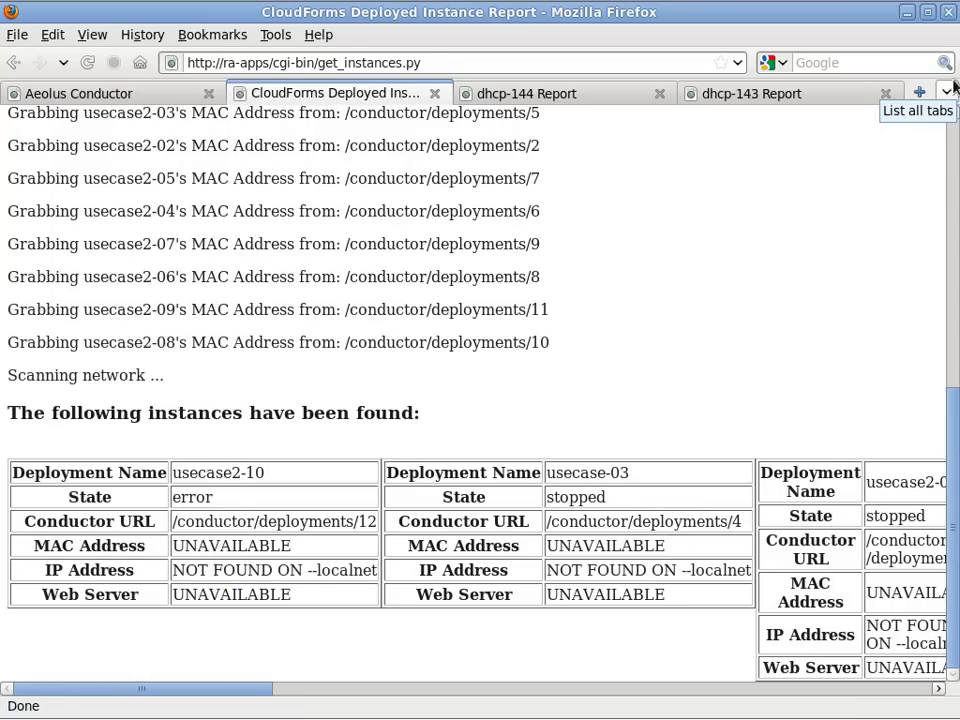
drag(252, 693, 922, 689)
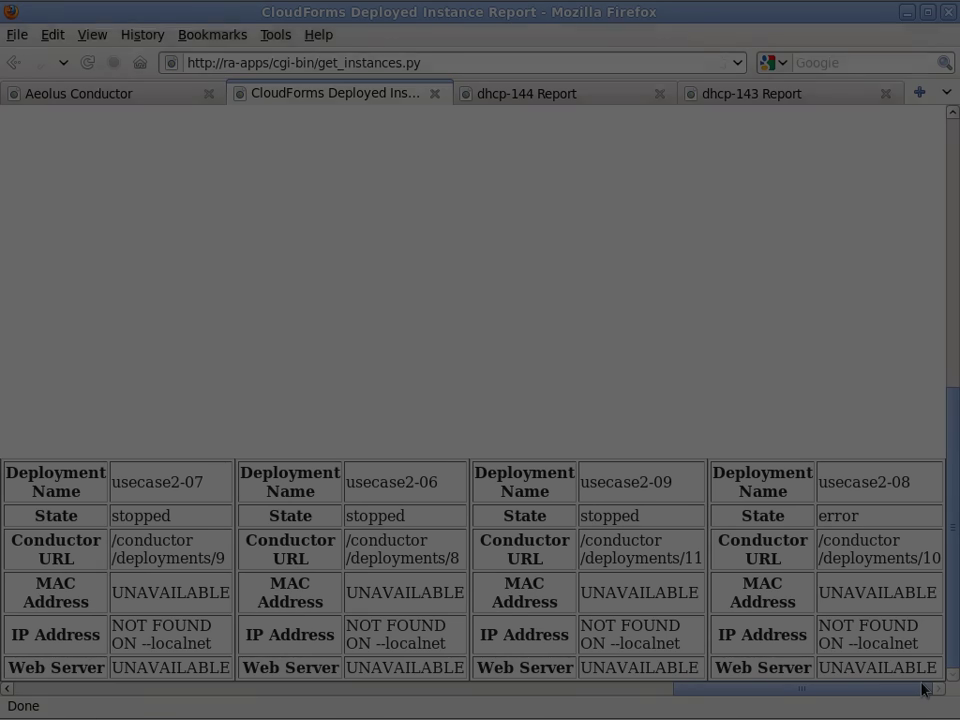